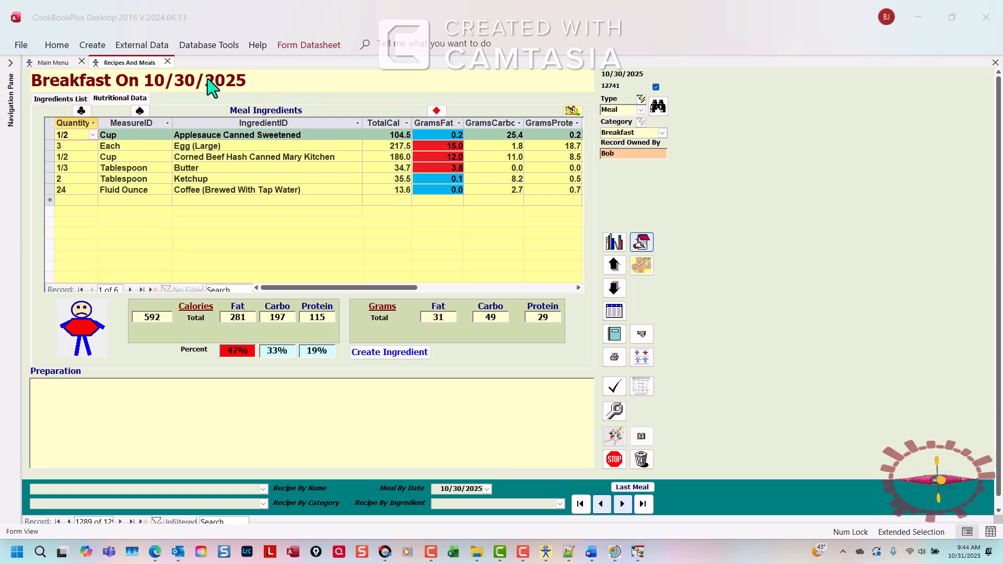
Step: View the 10/30/2025 lunch record and return to the breakfast record of the same date
left_click(622, 504)
left_click(622, 504)
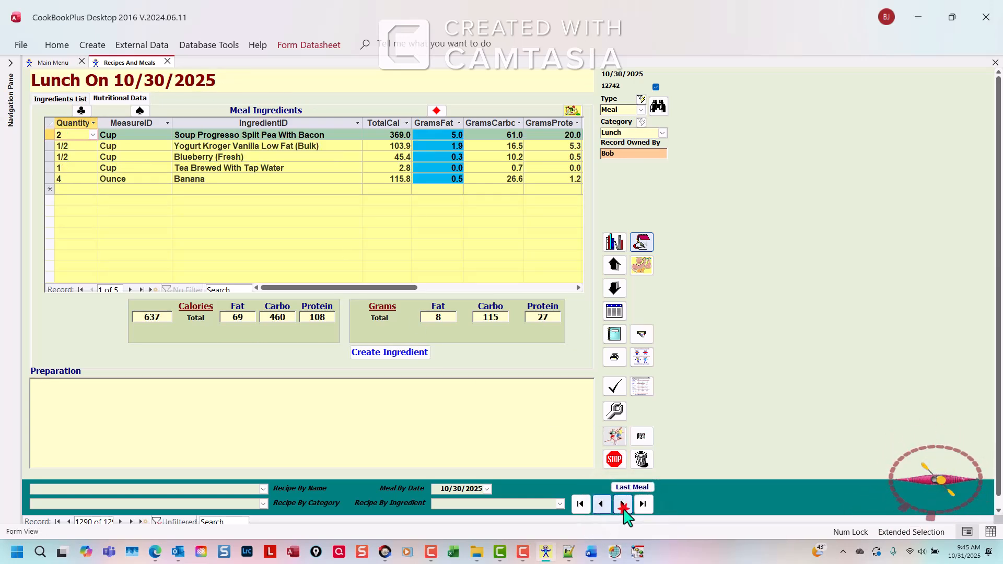
left_click(624, 505)
left_click(600, 504)
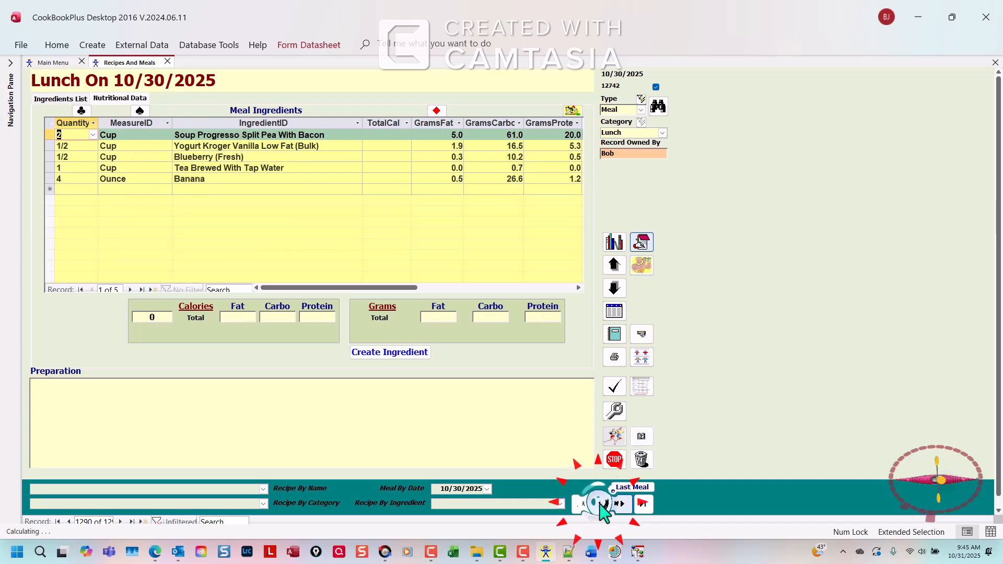
left_click(601, 505)
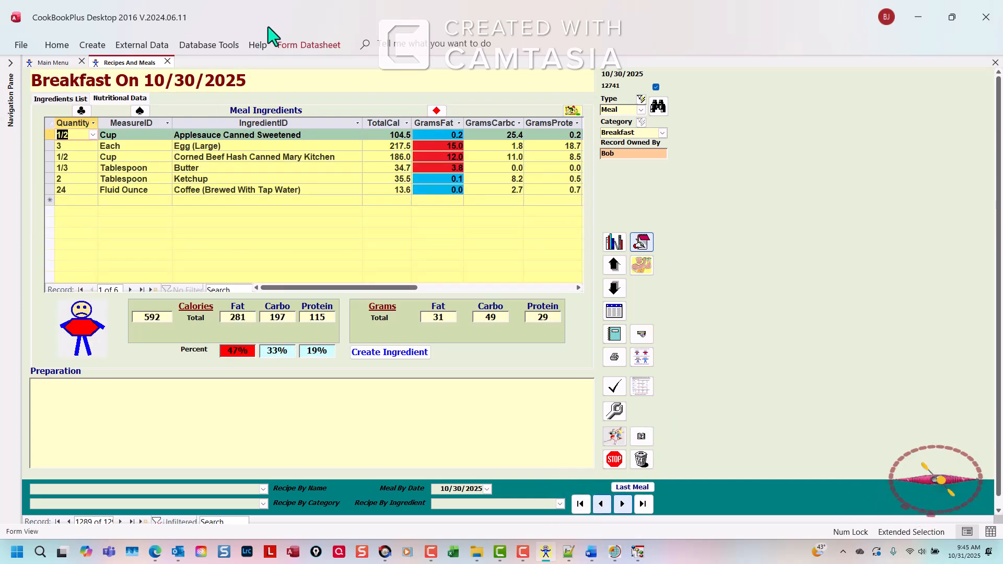
left_click(792, 165)
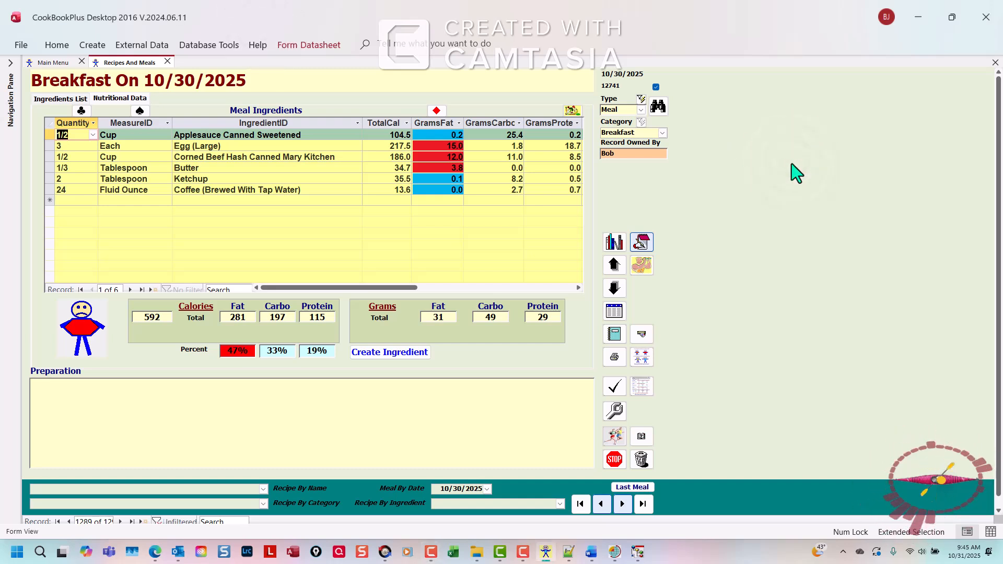
Step: Display the screen annotation toolbar to look over its shape tools, and hide it again
key("ctrl+shift+0")
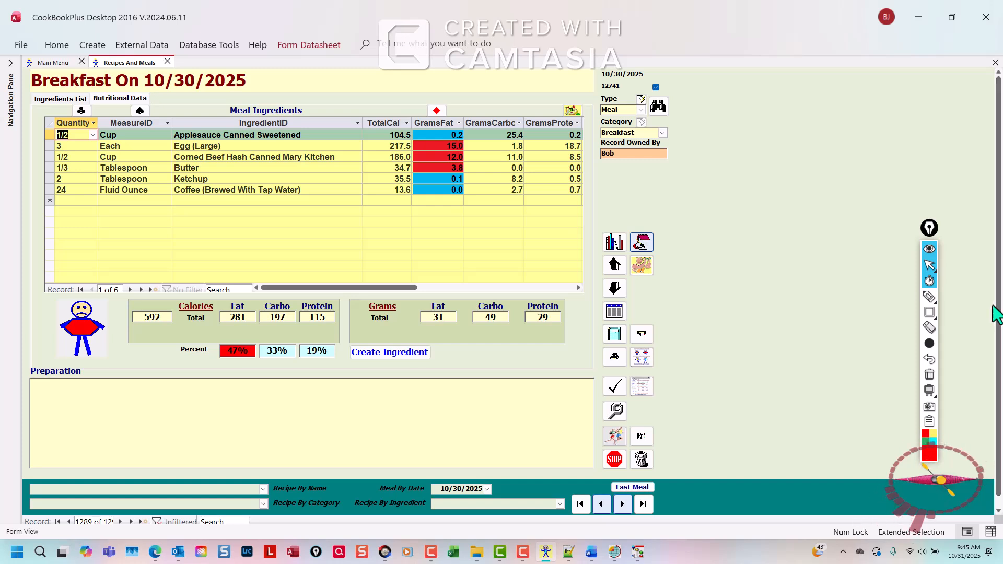
mouse_move(929, 312)
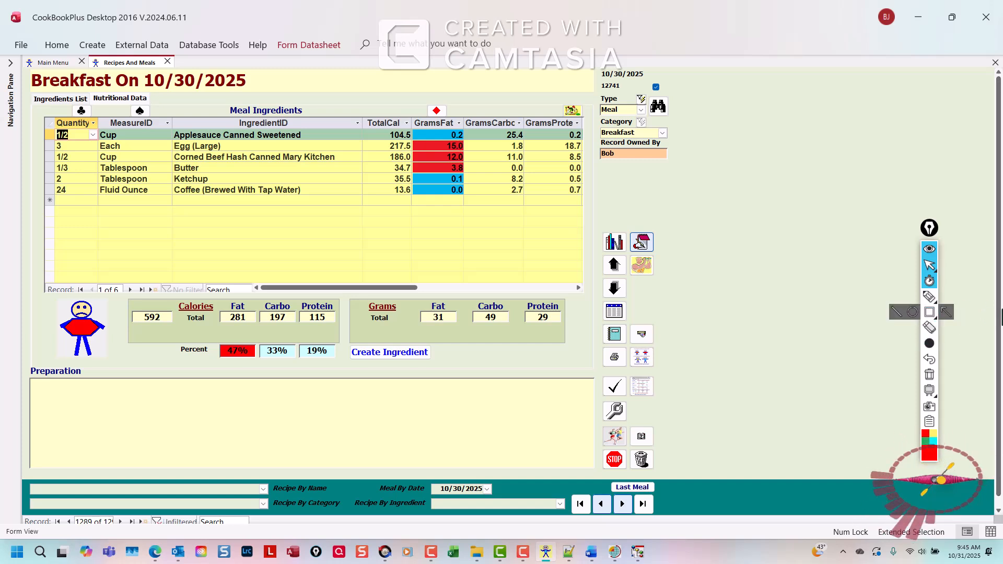
key("ctrl+shift+0")
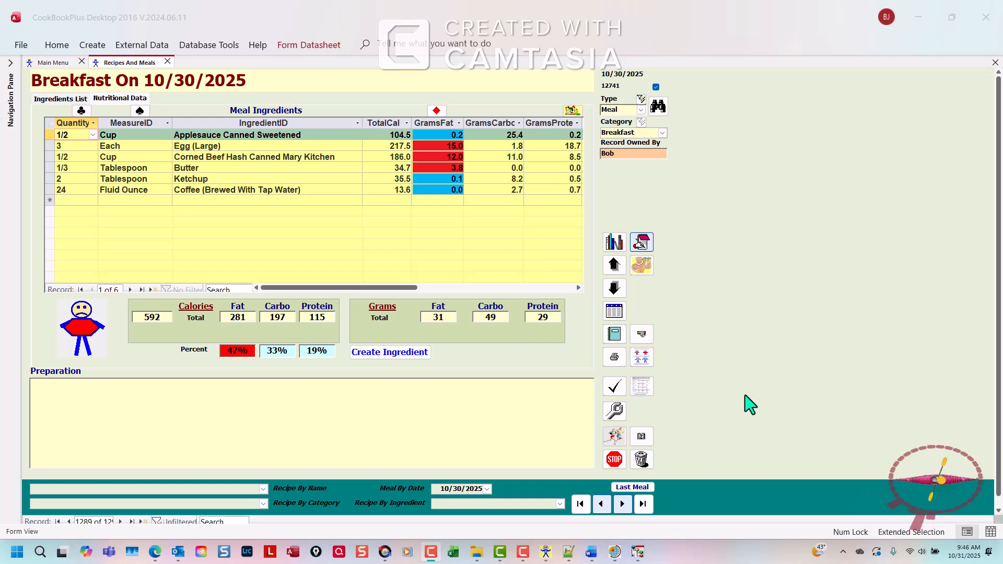
Step: In Camtasia Recorder, enable Screen 1 and the microphone, disable system audio, and start the recording
left_click(523, 552)
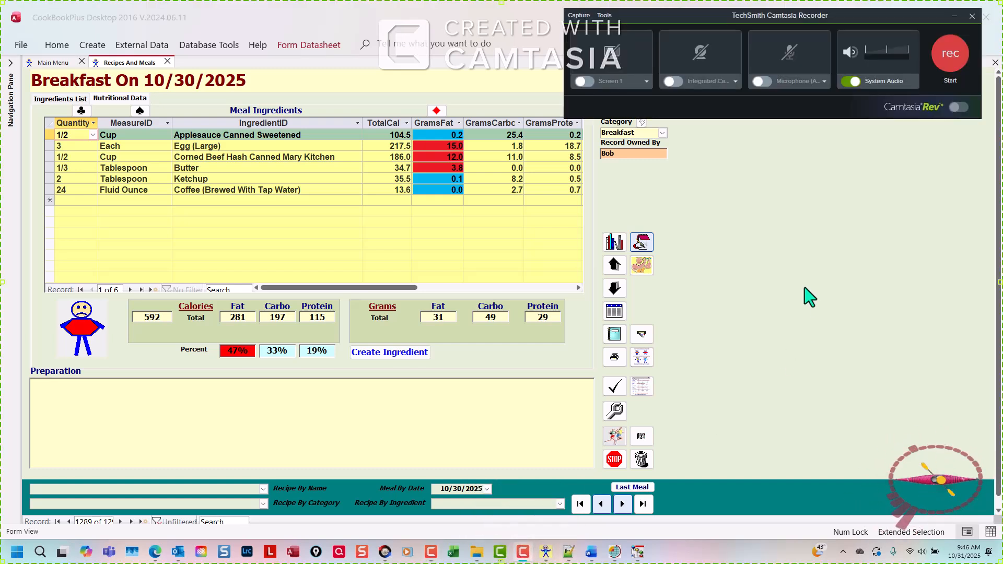
left_click(585, 82)
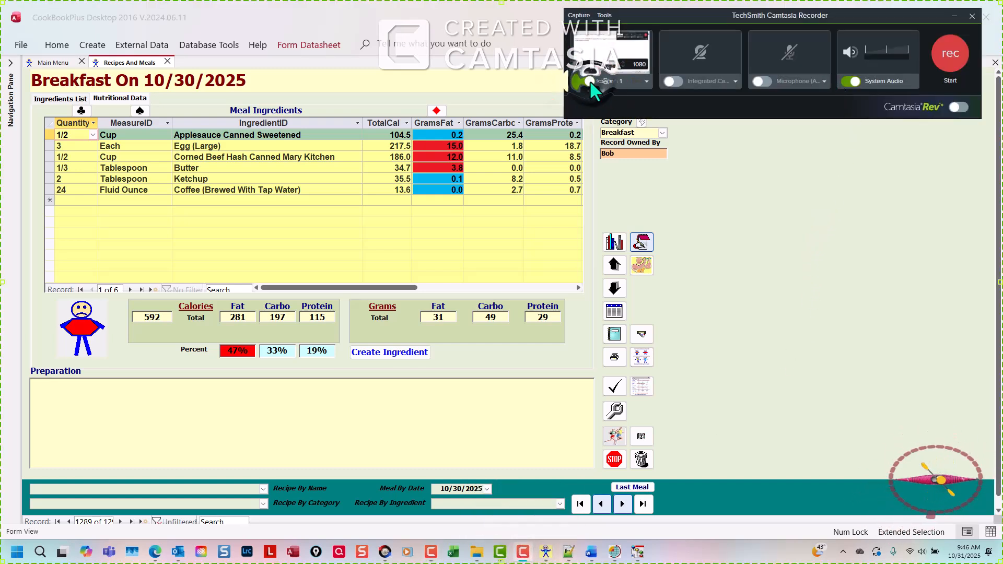
left_click(771, 80)
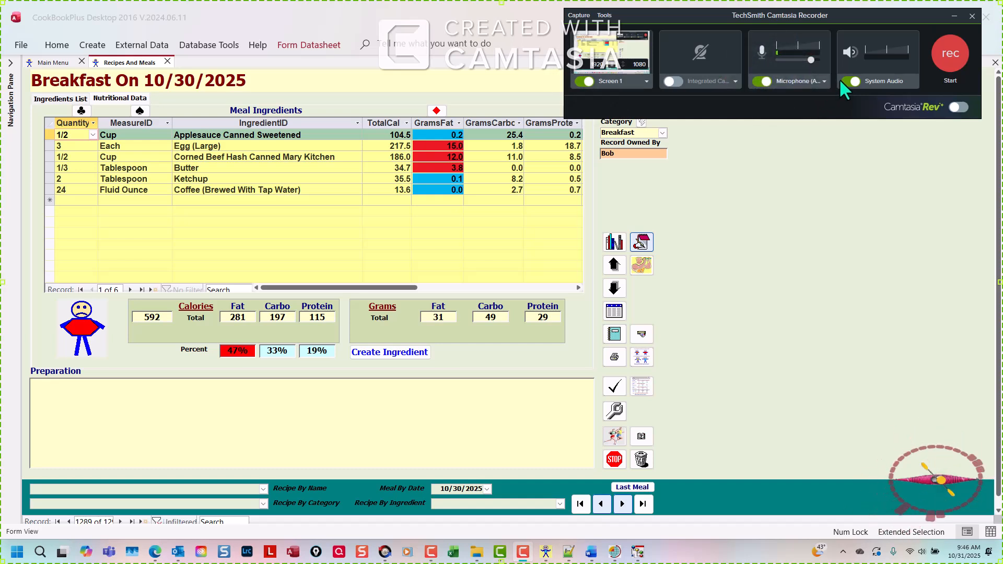
left_click(846, 83)
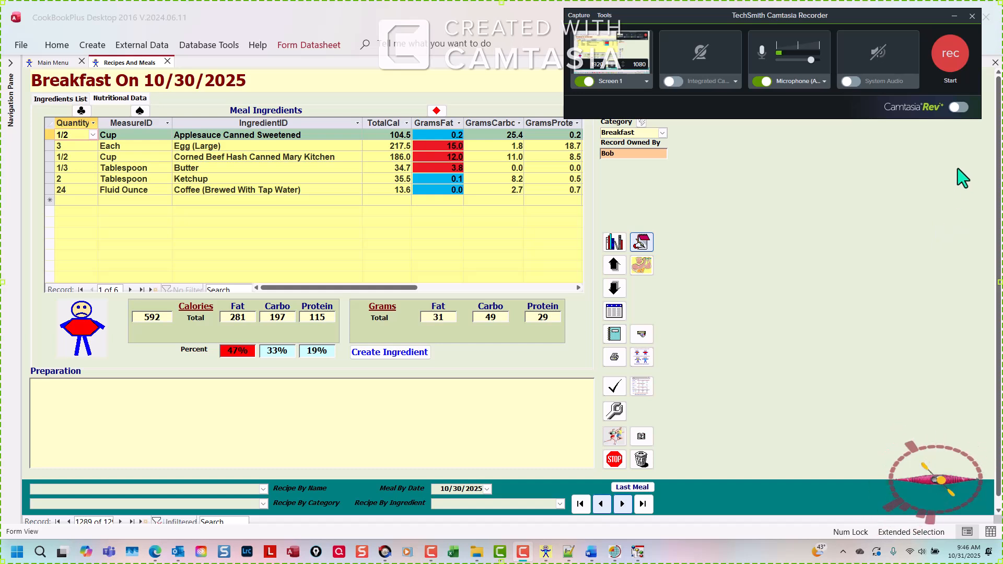
left_click(950, 53)
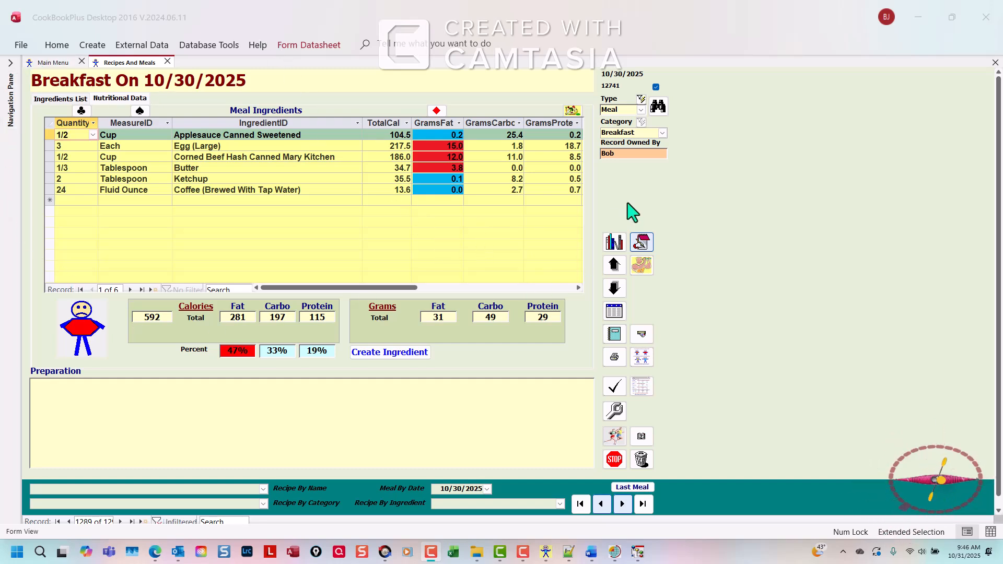
Step: Activate the rectangle annotation tool over the breakfast form, check it on the annotation toolbar, and resume screen capture
left_click(798, 213)
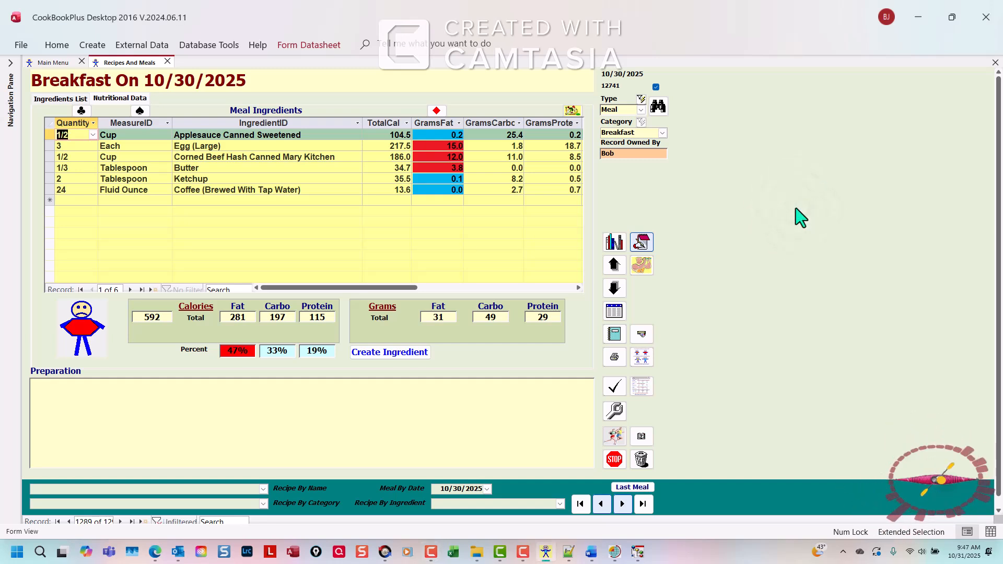
key("ctrl+shift+r")
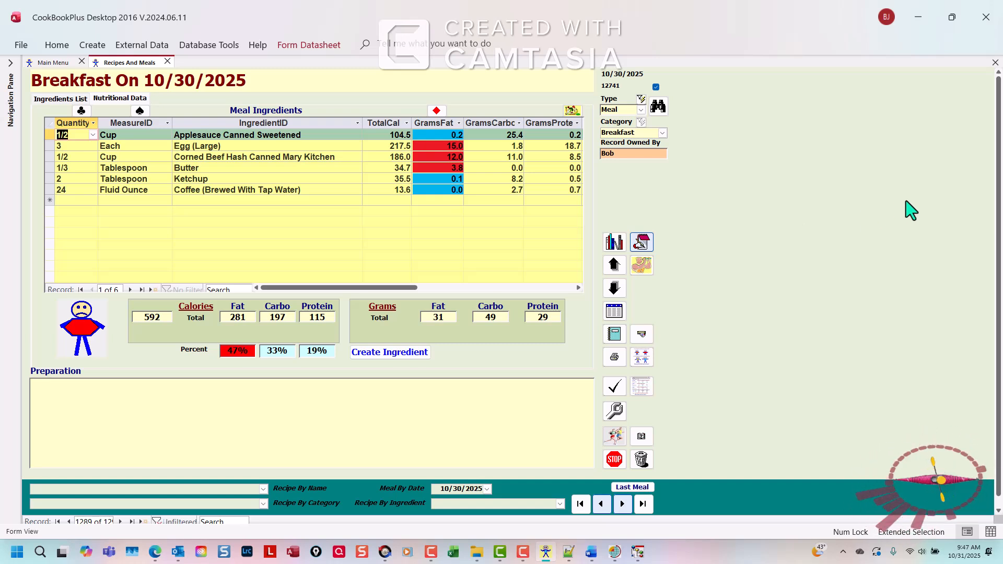
key("ctrl+shift+0")
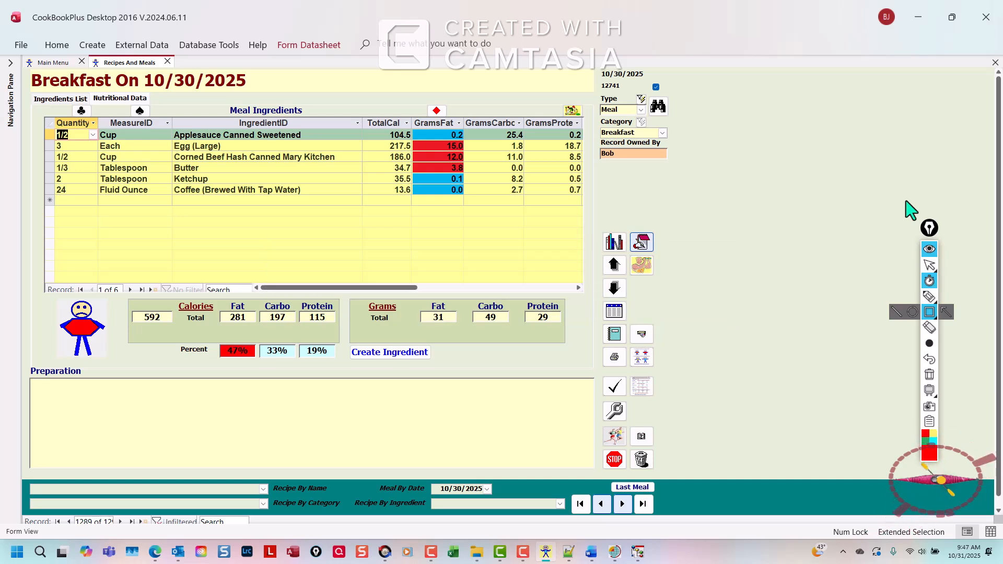
key("ctrl+shift+0")
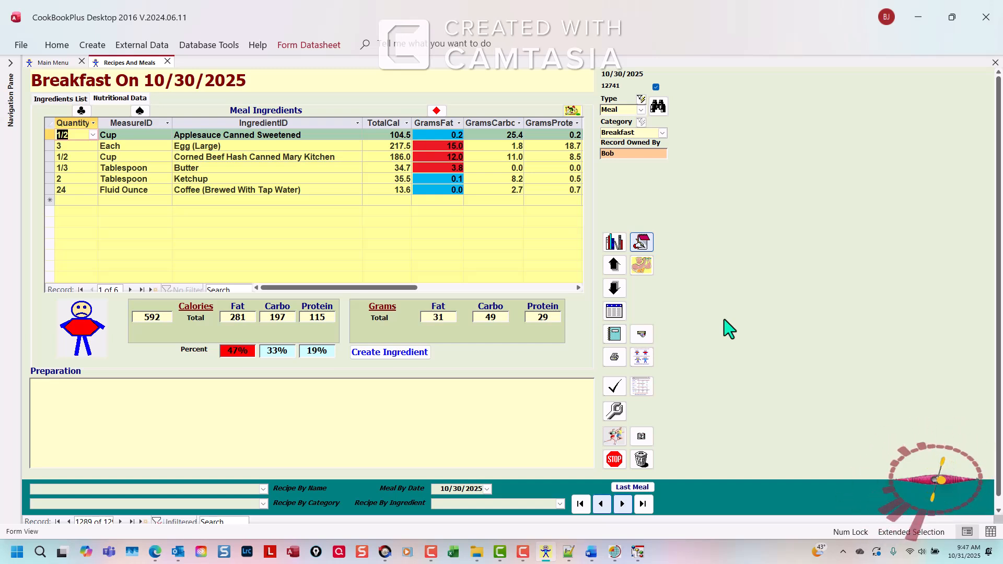
key("F9")
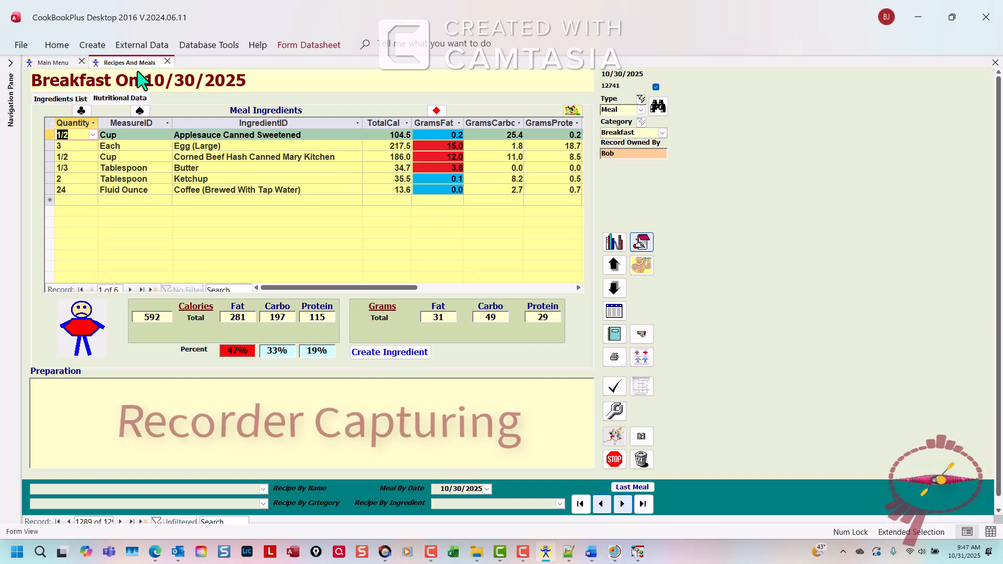
Step: Highlight the breakfast's date, ingredients, calorie total, stick figure, fat percentage and protein grams with drawn rectangles
mouse_move(139, 64)
left_mouse_down()
mouse_move(198, 91)
mouse_move(265, 97)
left_mouse_up()
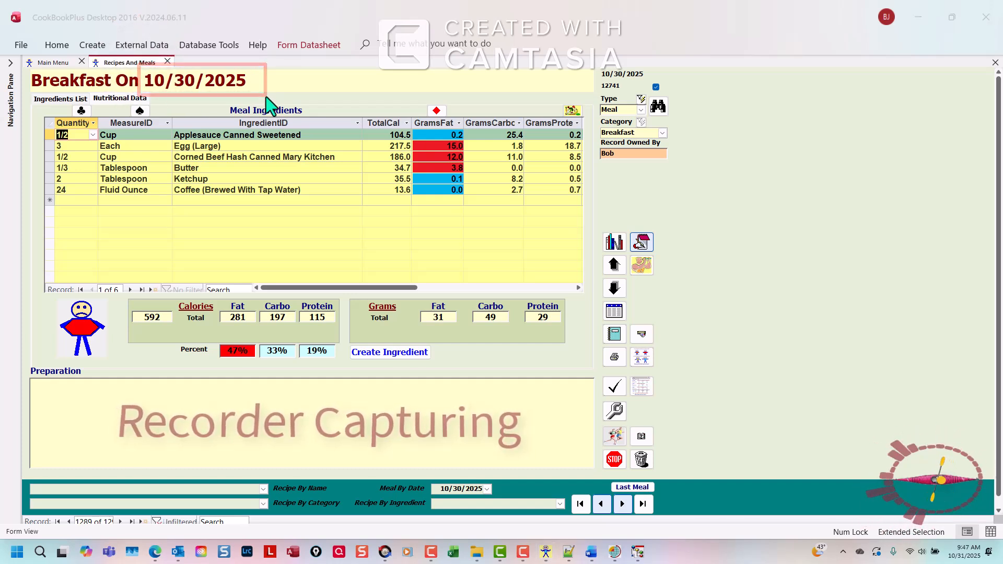
mouse_move(27, 59)
left_mouse_down()
mouse_move(102, 102)
mouse_move(129, 103)
mouse_move(169, 134)
mouse_move(166, 198)
mouse_move(313, 224)
mouse_move(368, 219)
mouse_move(366, 211)
left_mouse_up()
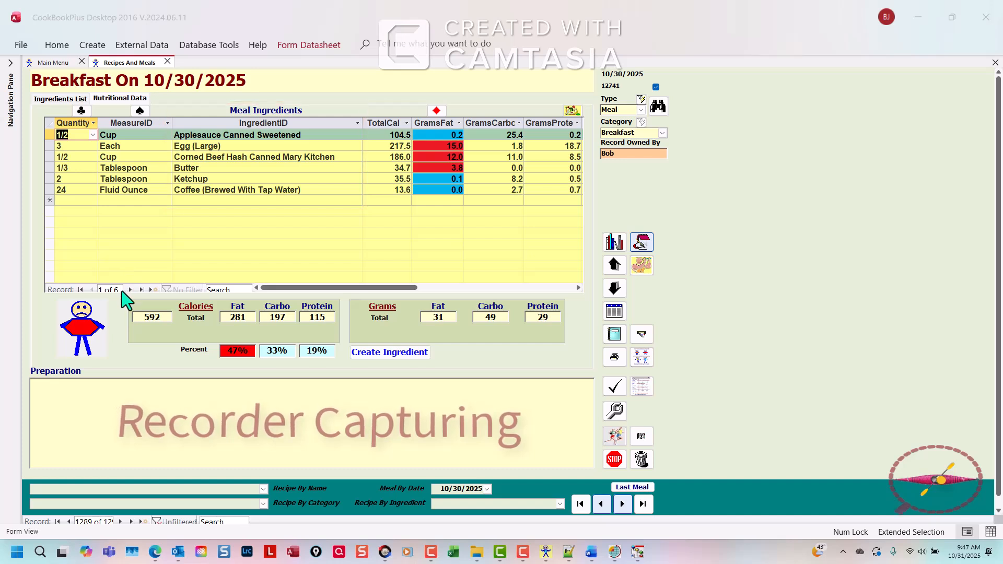
mouse_move(121, 290)
left_mouse_down()
mouse_move(166, 343)
mouse_move(182, 343)
left_mouse_up()
mouse_move(46, 287)
left_mouse_down()
mouse_move(83, 370)
mouse_move(118, 369)
left_mouse_up()
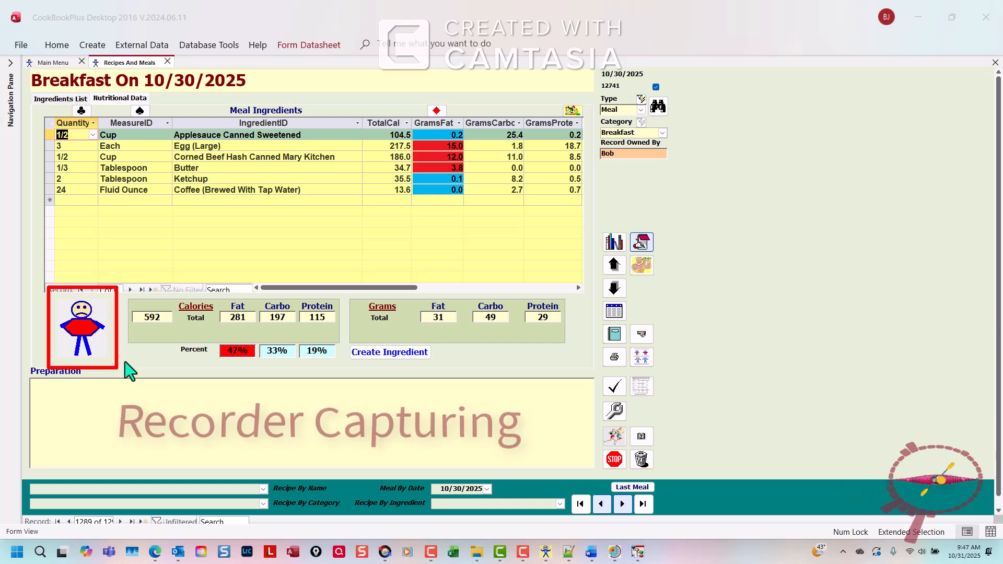
left_click_drag(180, 332, 261, 368)
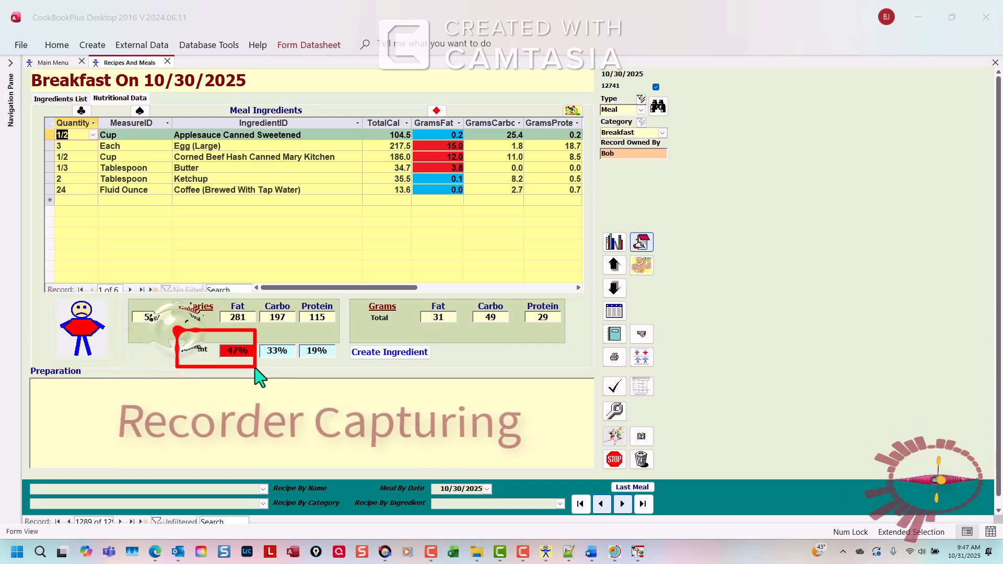
left_click_drag(520, 293, 572, 337)
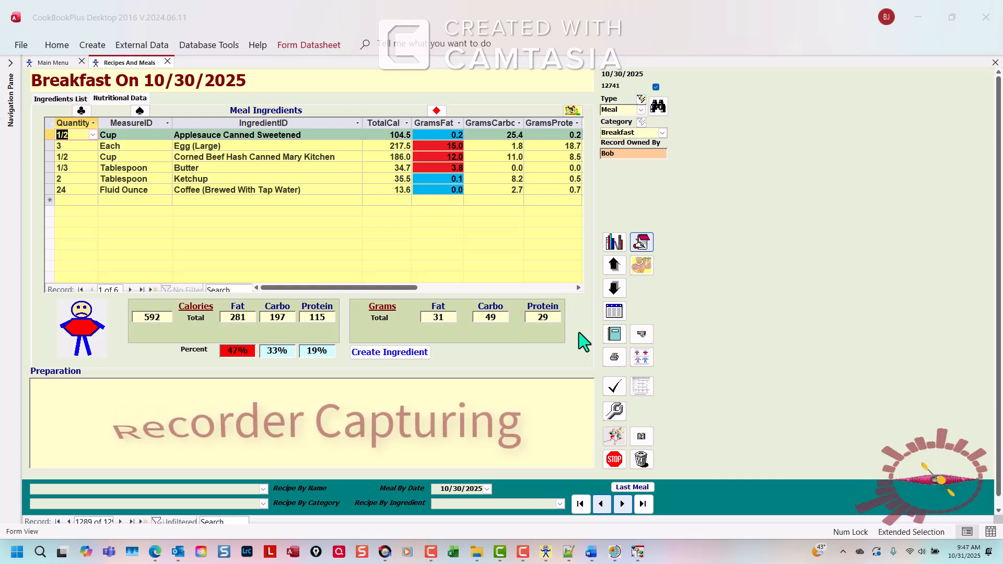
Step: Stop the recording and save it as 01 in the WORKINGFOLDER NL folder
key("F10")
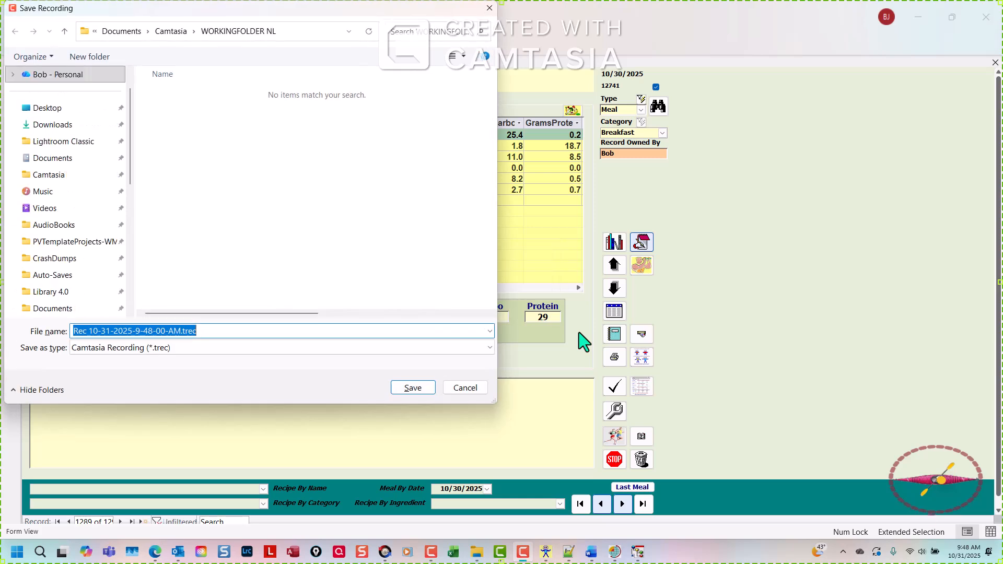
type("0")
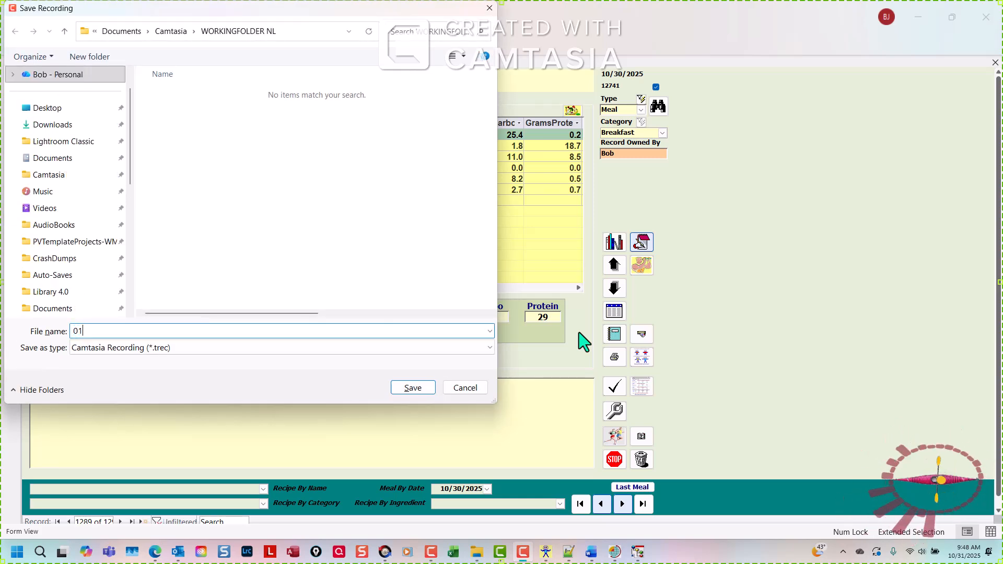
type("1")
key("Return")
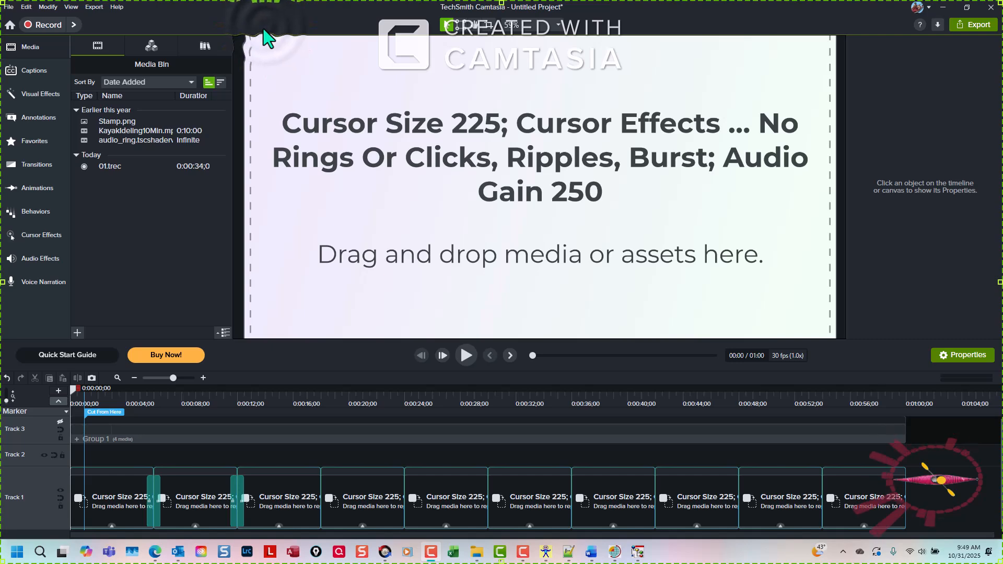
Step: Switch back to CookBookPlus and display the 10/30/2025 lunch record
left_click(545, 553)
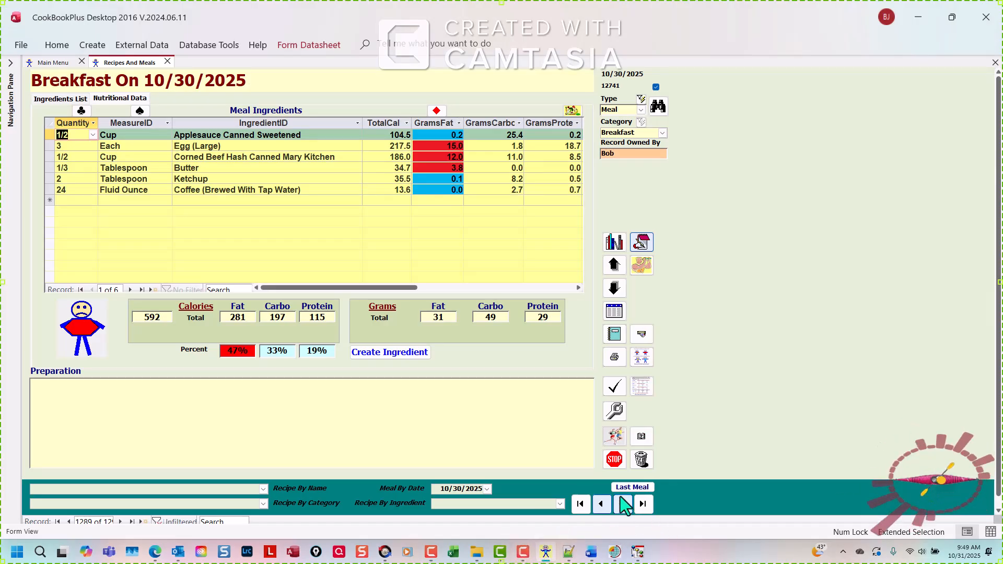
left_click(622, 504)
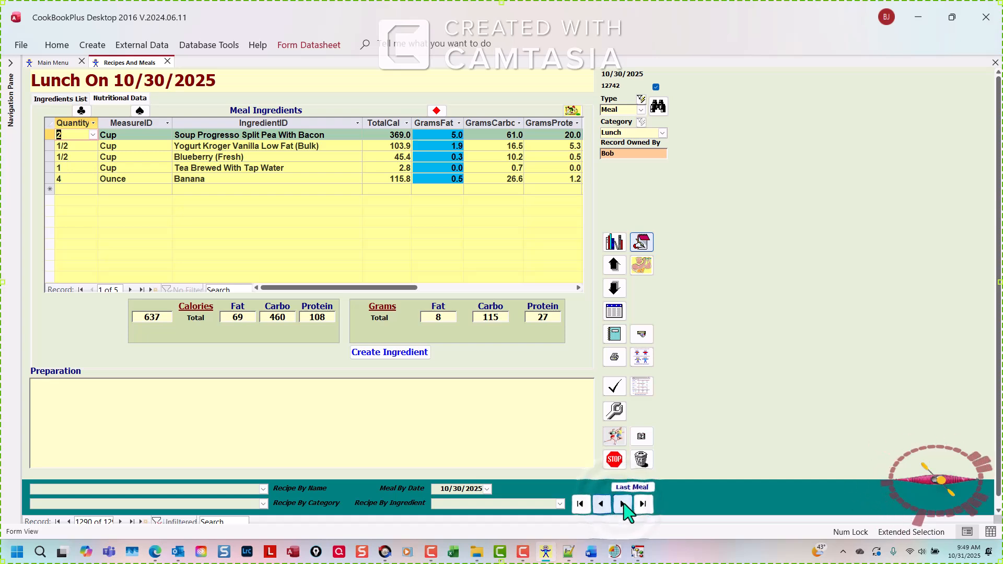
left_click(710, 259)
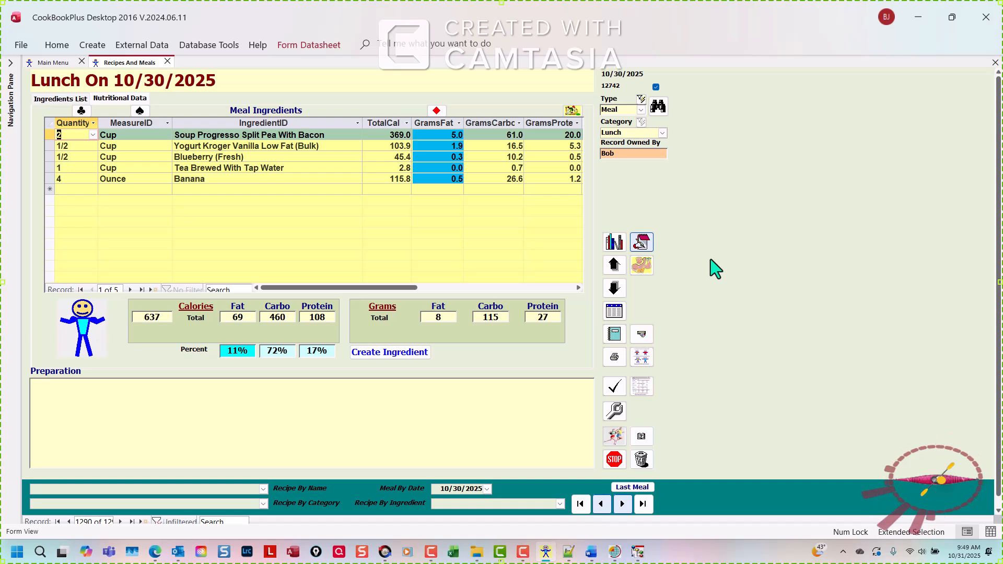
Step: Activate the rectangle annotation tool over the lunch form and start screen capture
key("ctrl+shift+r")
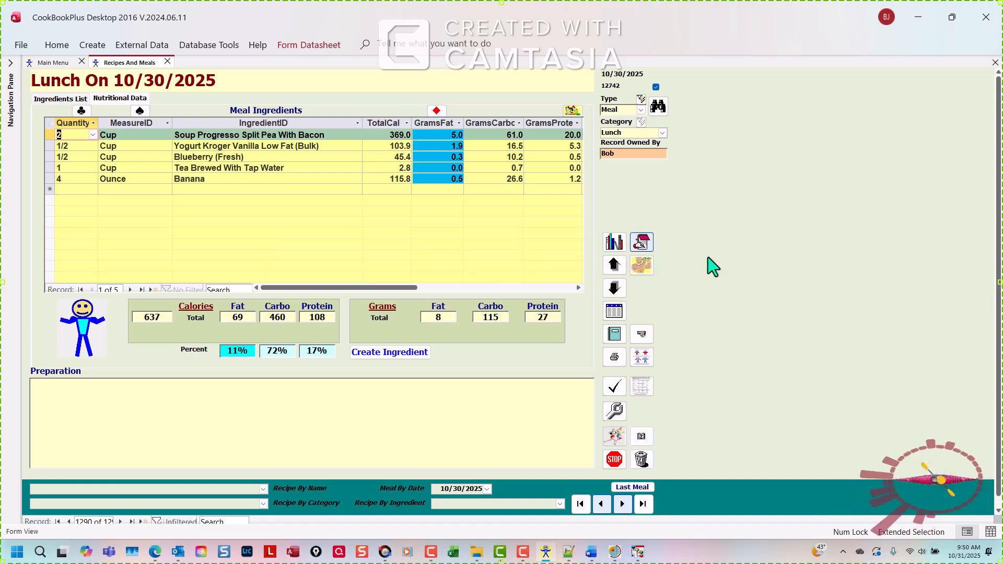
left_click(703, 255)
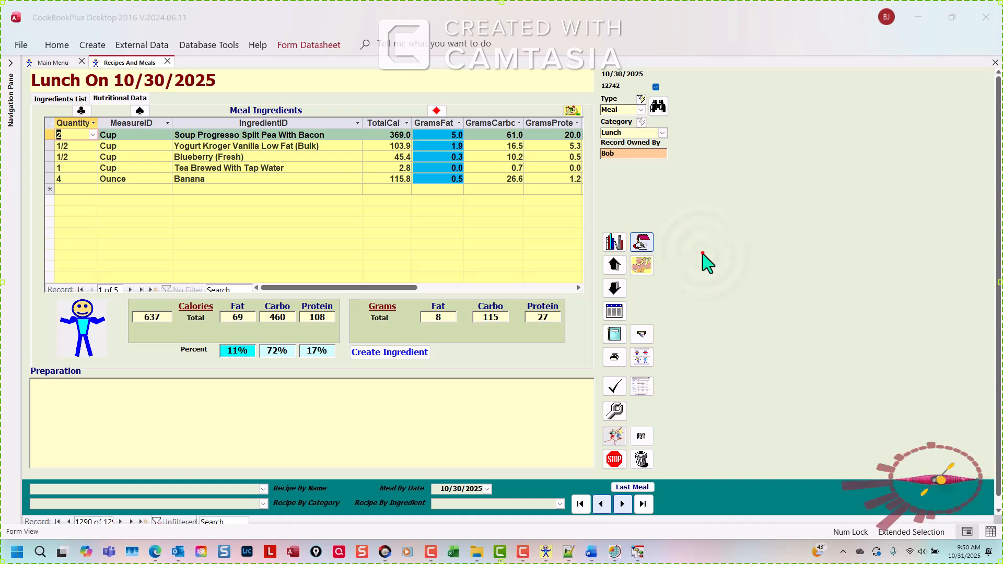
key("F9")
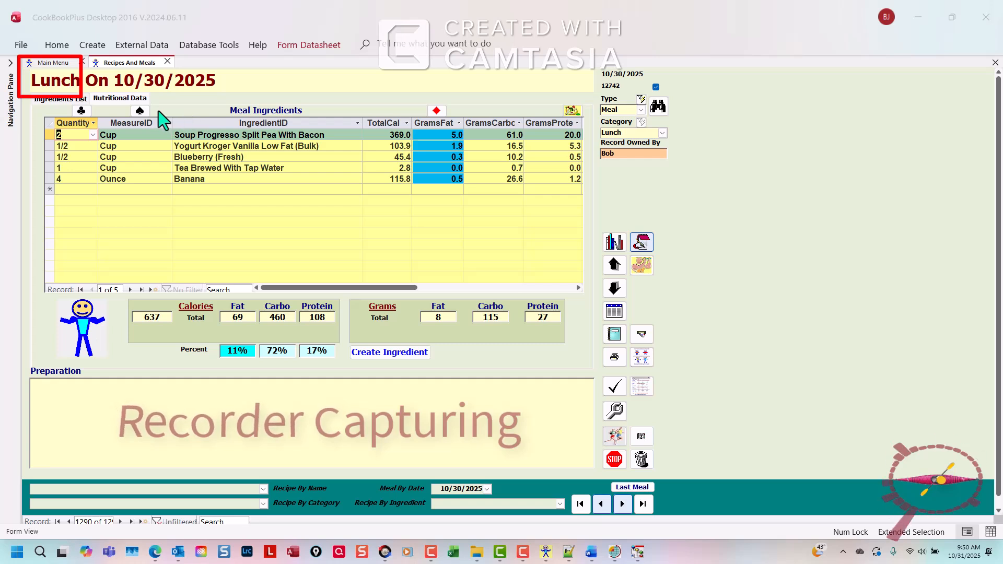
Step: Highlight the lunch's ingredients, calorie total, stick figure, fat percentage and protein grams with drawn rectangles
mouse_move(158, 111)
left_mouse_down()
mouse_move(156, 176)
mouse_move(270, 204)
mouse_move(347, 203)
left_mouse_up()
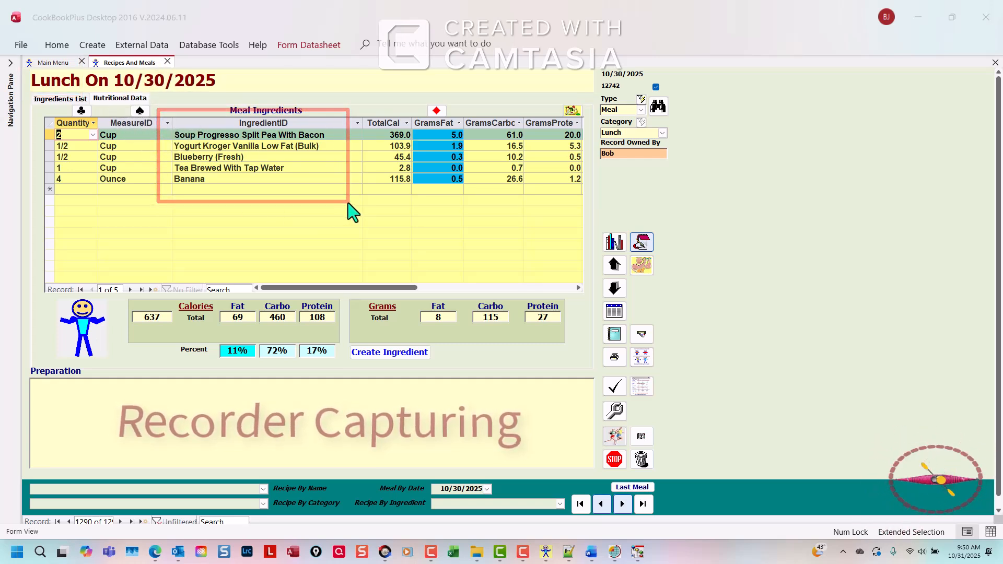
mouse_move(127, 294)
left_mouse_down()
mouse_move(135, 313)
mouse_move(189, 338)
left_mouse_up()
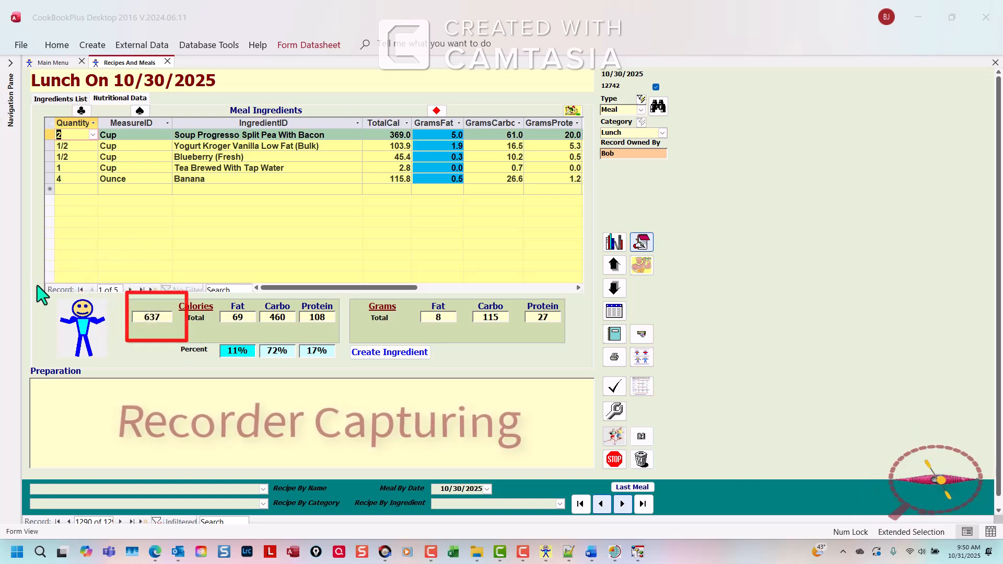
left_click_drag(37, 286, 108, 368)
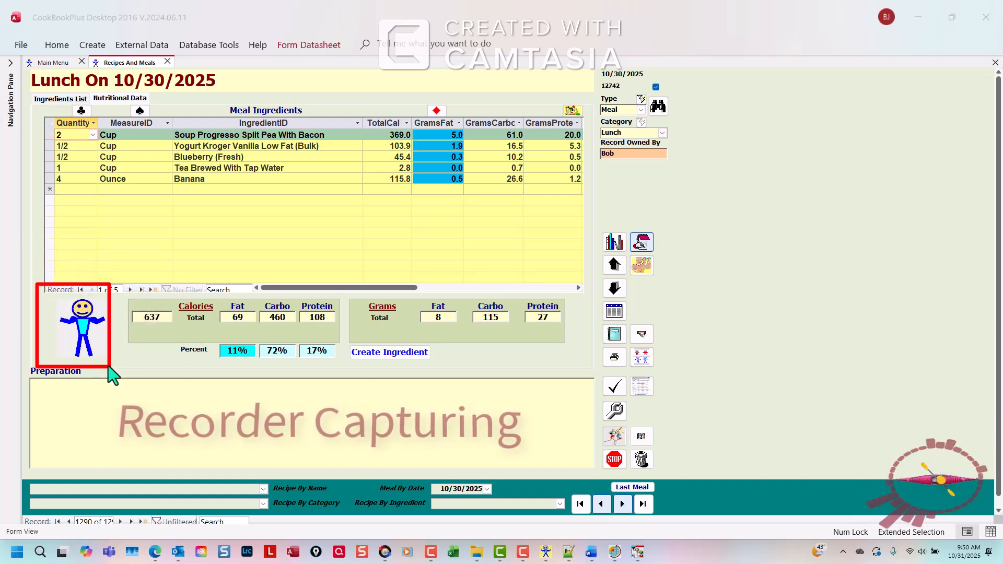
left_click_drag(172, 333, 263, 375)
left_click_drag(517, 293, 585, 347)
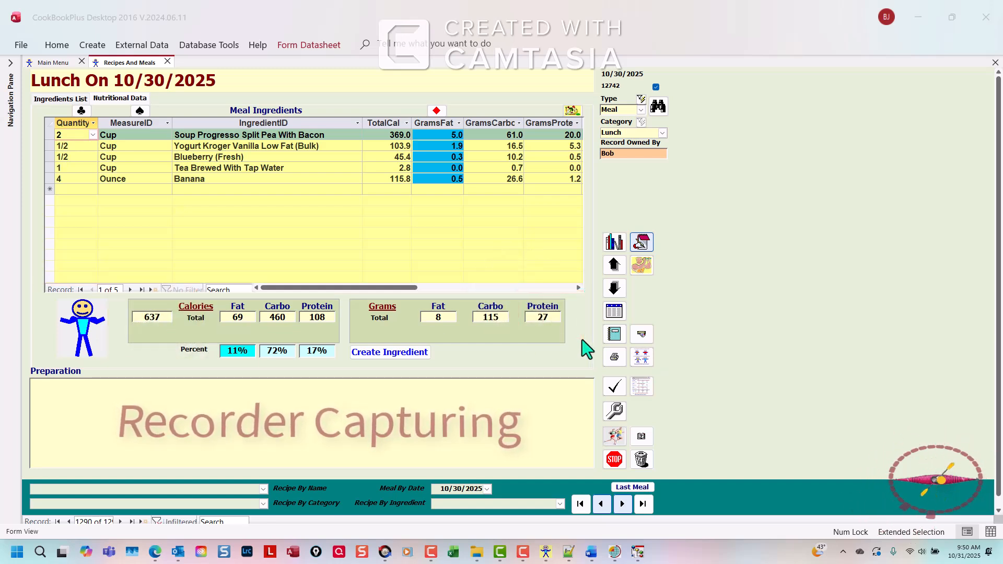
Step: Stop the lunch recording and save it as 02 in the WORKINGFOLDER NL folder
key("F10")
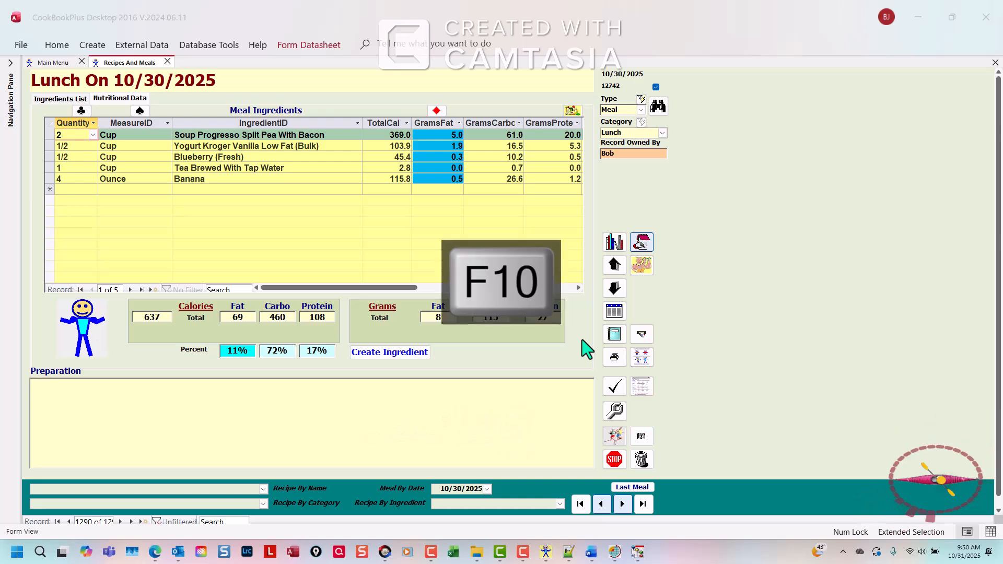
type("02")
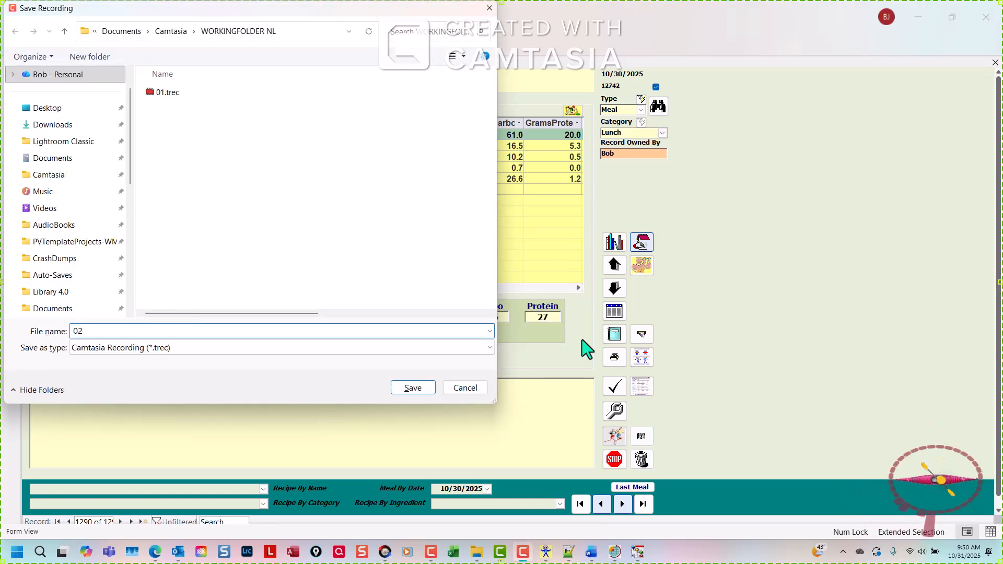
key("Return")
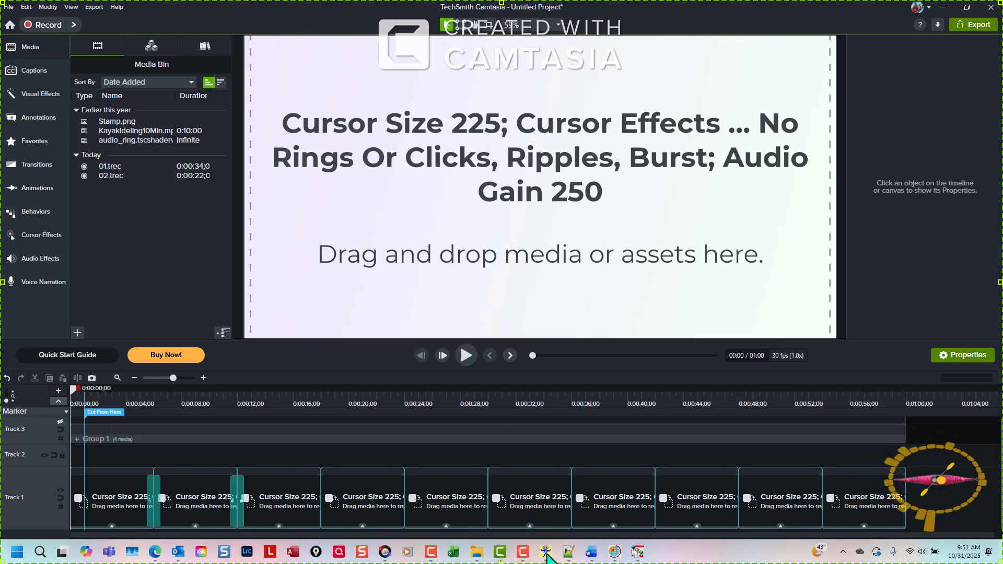
Step: Switch to the 10/30/2025 supper record in CookBookPlus and start a screen capture with the rectangle annotation tool
key("ctrl+shift+2")
left_click(546, 552)
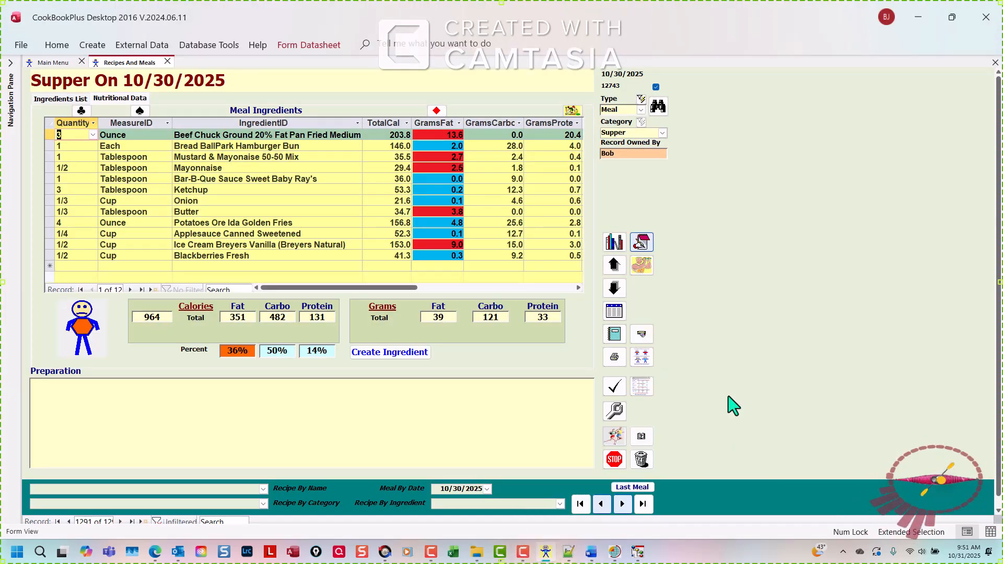
key("ctrl+shift+r")
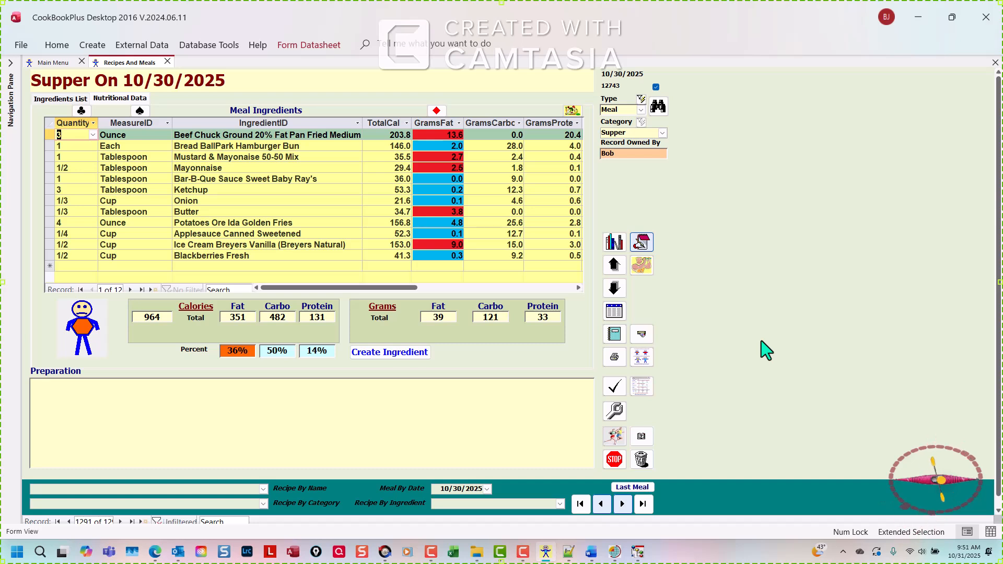
key("F9")
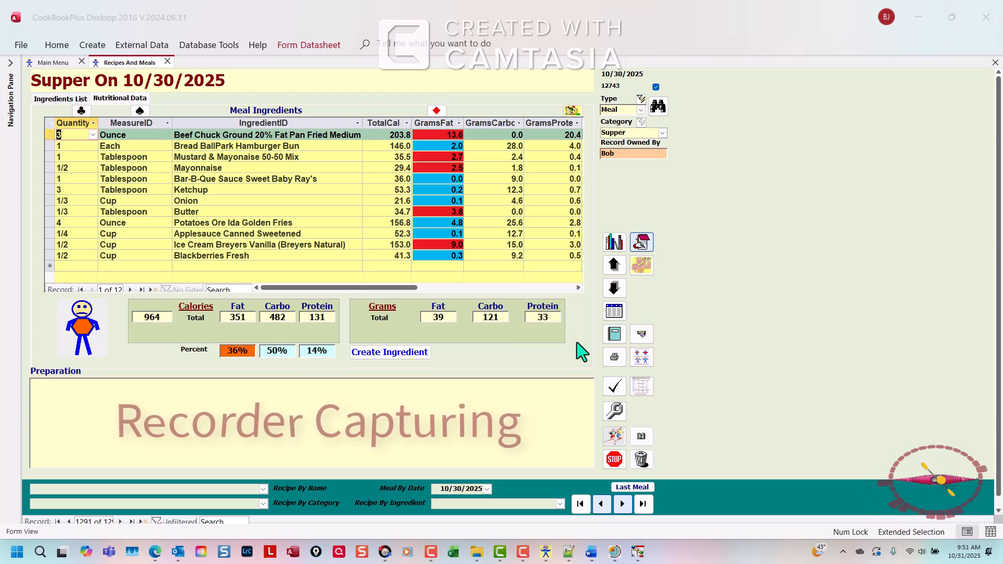
Step: Stop the supper recording and save it as 03 in the WORKINGFOLDER NL folder
key("F10")
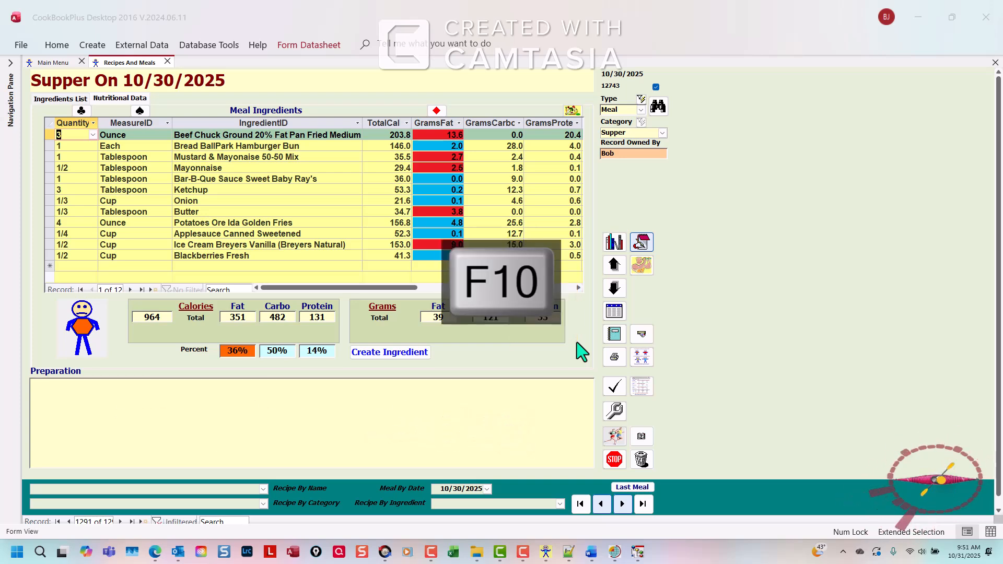
type("03")
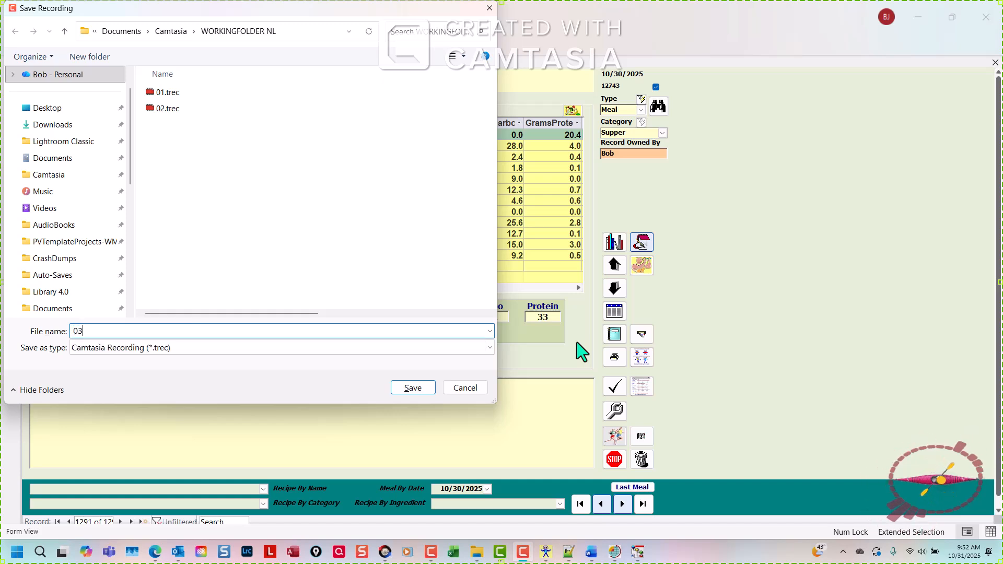
key("Return")
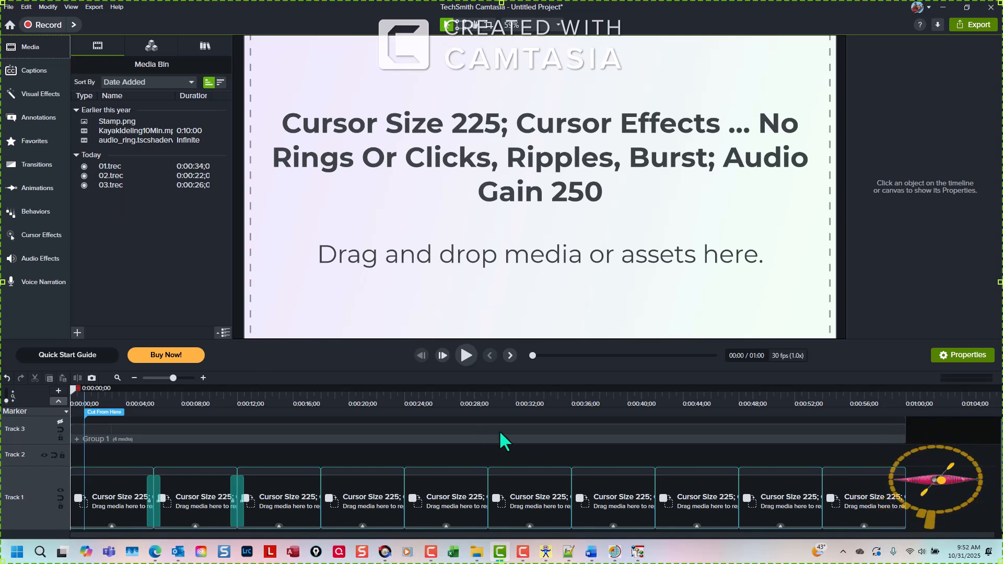
Step: Switch back to the supper record in CookBookPlus and start a new screen capture
key("ctrl+shift+2")
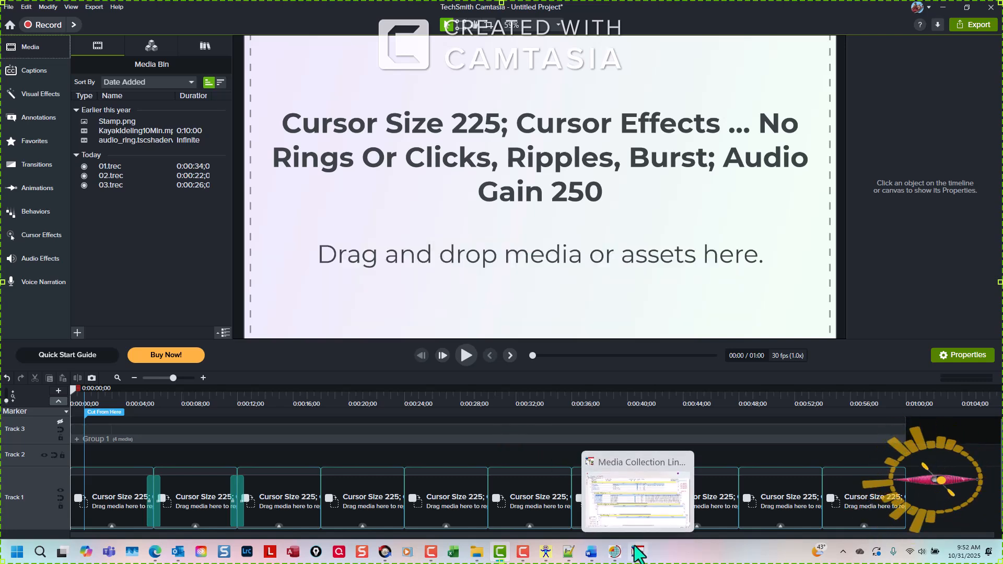
mouse_move(544, 551)
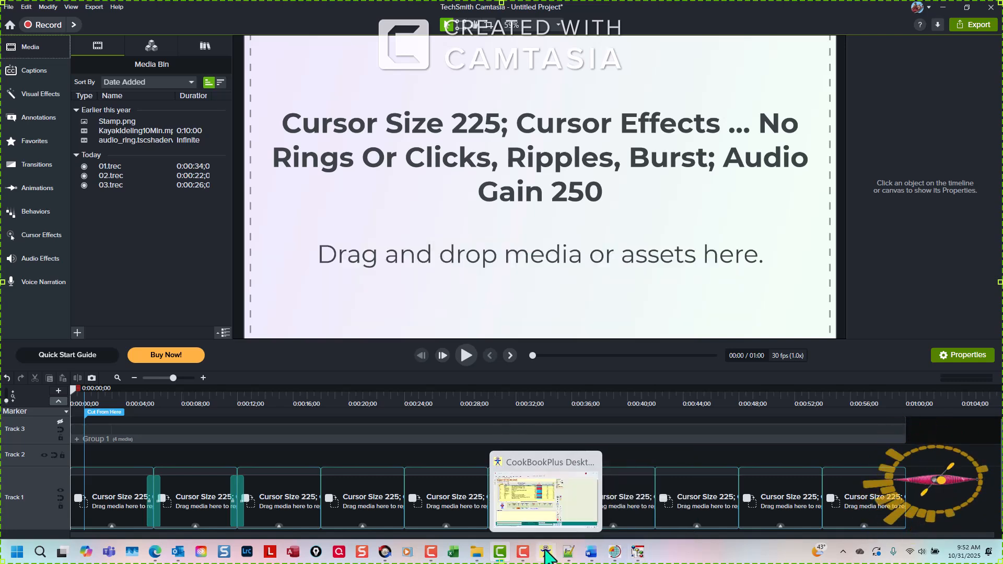
left_click(545, 552)
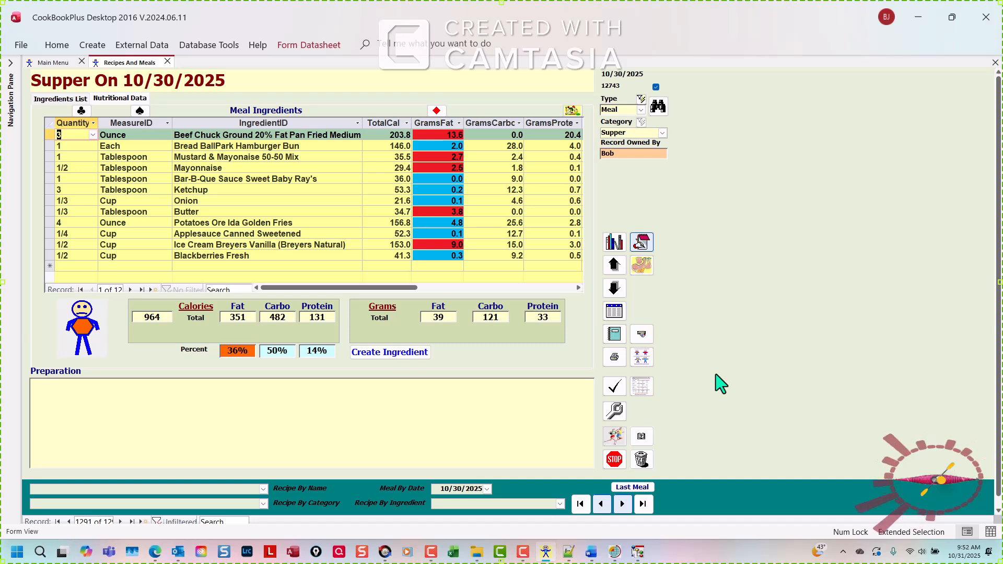
key("F9")
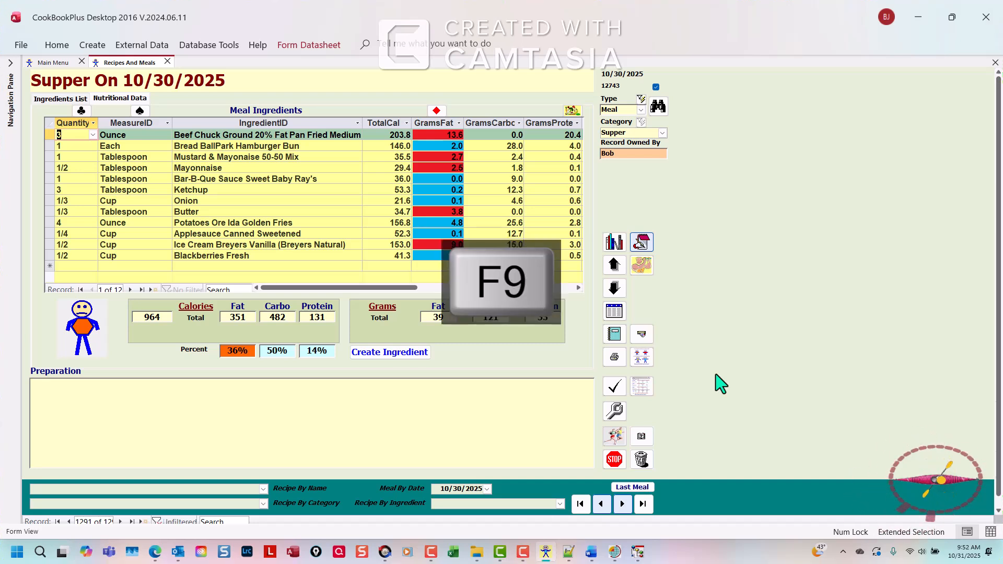
Step: Open the 10/30/2025 daily calories summary and highlight the recipe names, exercise calories burned, net daily calories and fat percentage with drawn rectangles
left_click(642, 359)
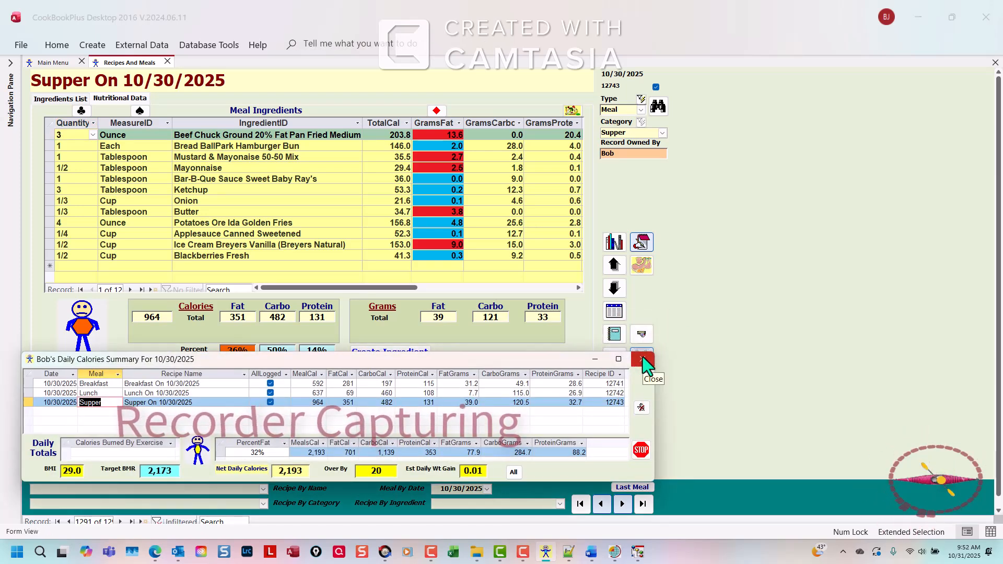
key("ctrl+shift+r")
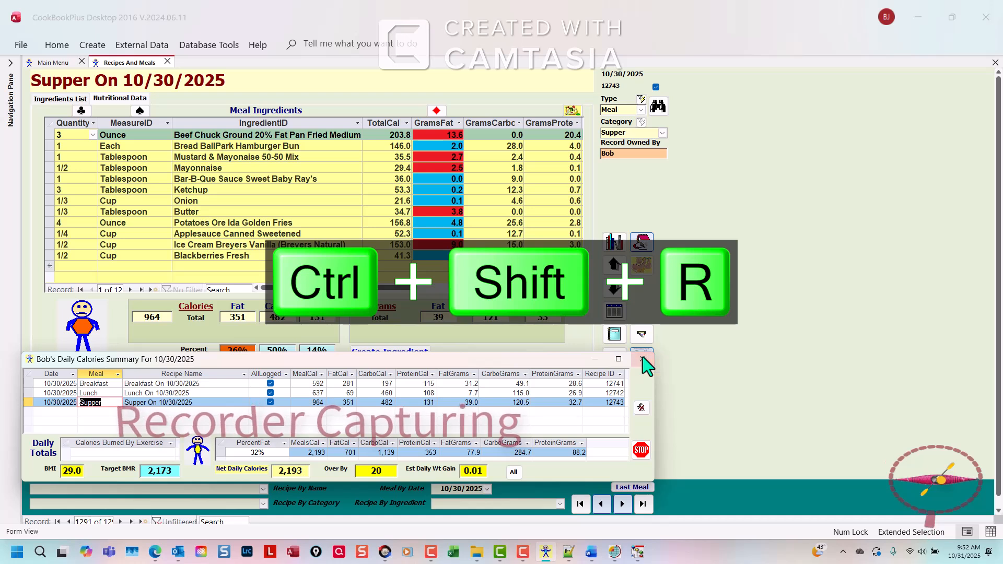
mouse_move(118, 359)
left_mouse_down()
mouse_move(139, 412)
mouse_move(247, 418)
left_mouse_up()
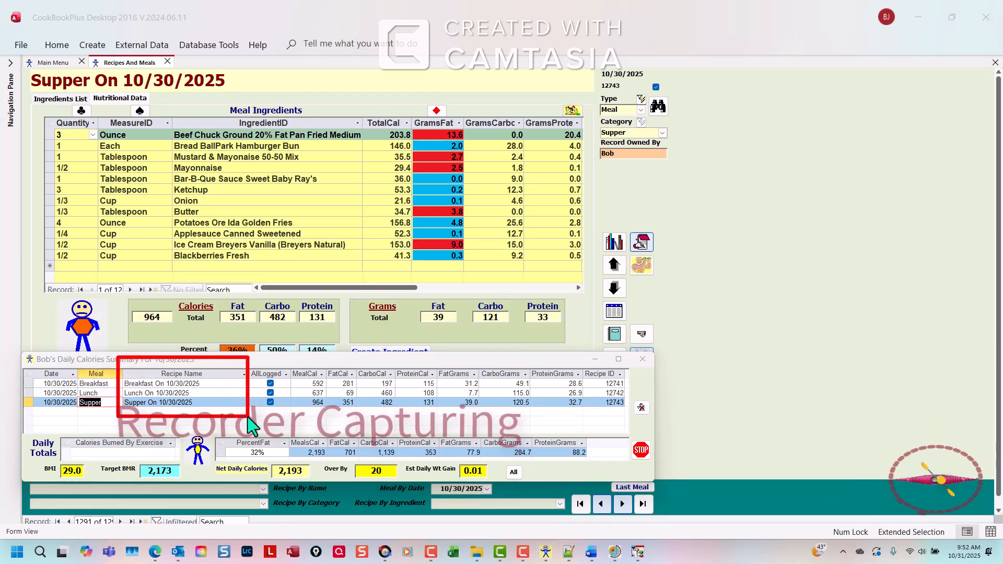
mouse_move(59, 427)
left_mouse_down()
mouse_move(76, 473)
mouse_move(193, 461)
left_mouse_up()
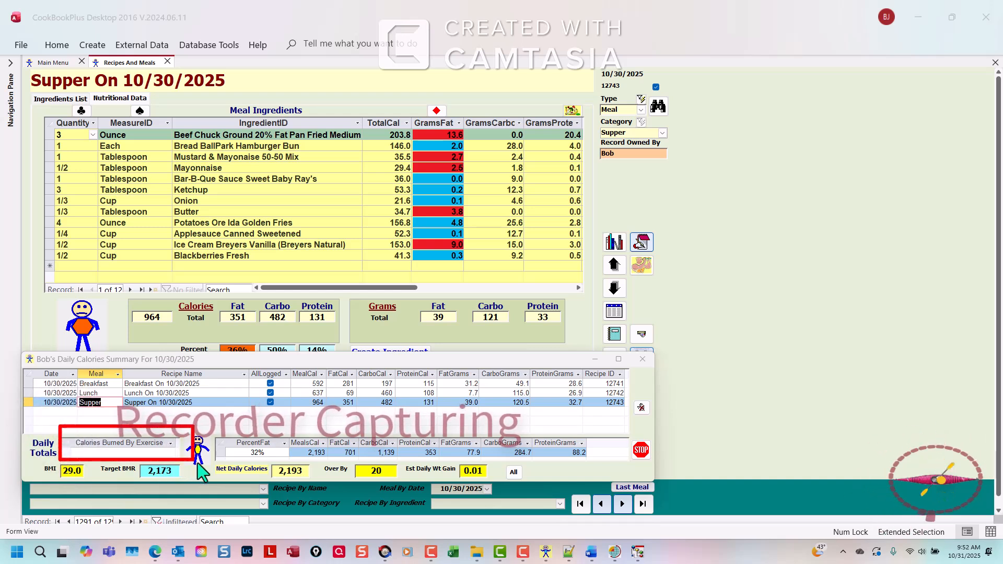
mouse_move(208, 455)
left_mouse_down()
mouse_move(218, 478)
mouse_move(323, 484)
left_mouse_up()
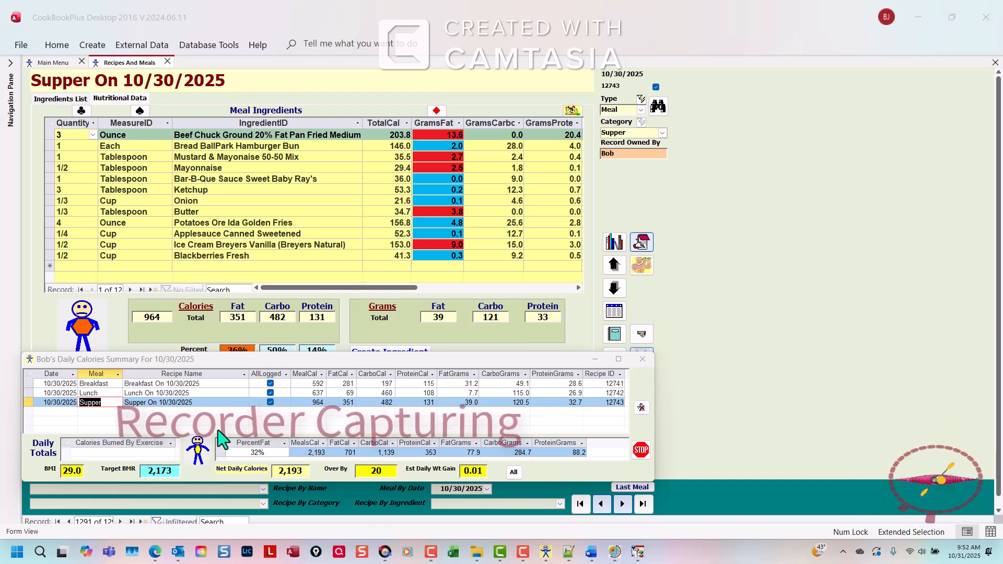
mouse_move(209, 431)
left_mouse_down()
mouse_move(240, 459)
mouse_move(291, 461)
left_mouse_up()
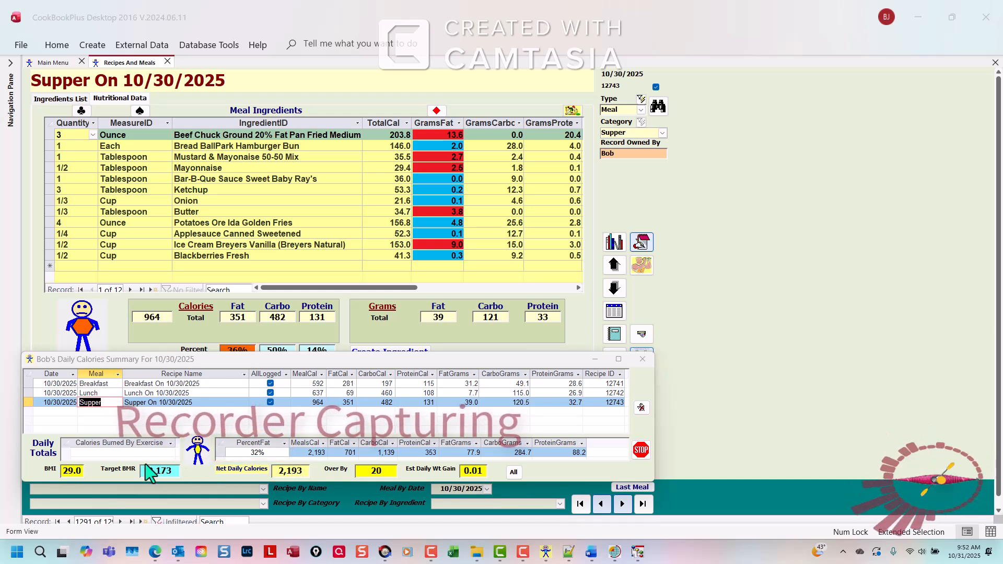
Step: Highlight the summary's target BMR, Over By value and total protein grams with drawn rectangles, and close the daily calories summary
left_click(91, 472)
left_click_drag(92, 476, 186, 484)
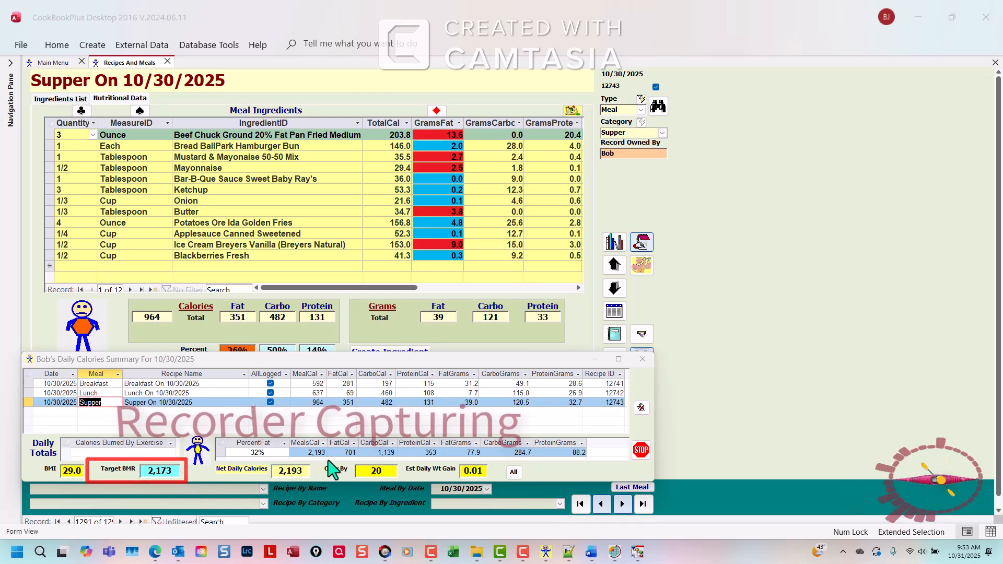
left_click(323, 473)
left_click_drag(321, 458, 402, 481)
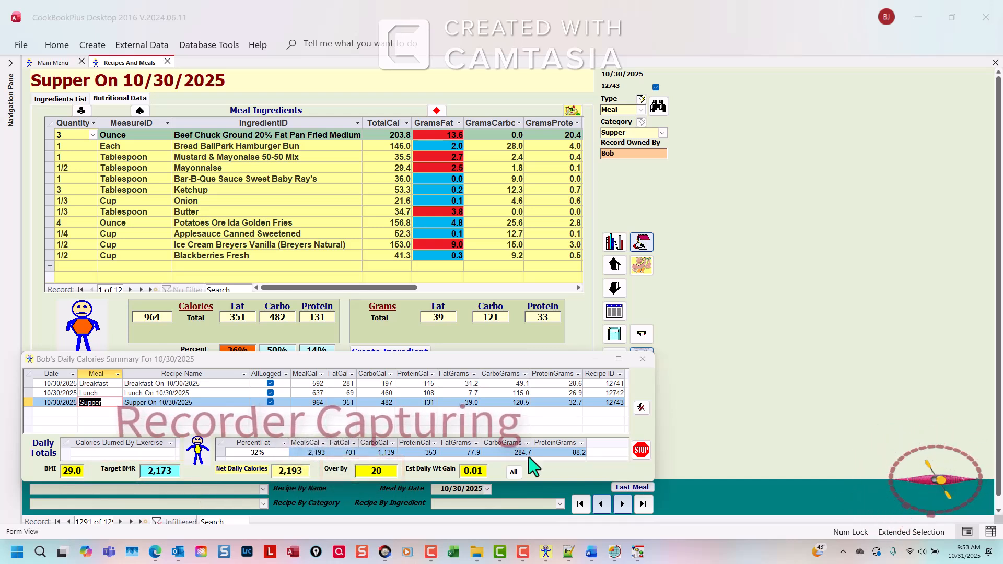
left_click(540, 429)
mouse_move(539, 428)
left_mouse_down()
mouse_move(578, 462)
mouse_move(603, 462)
left_mouse_up()
key("ctrl+shift+r")
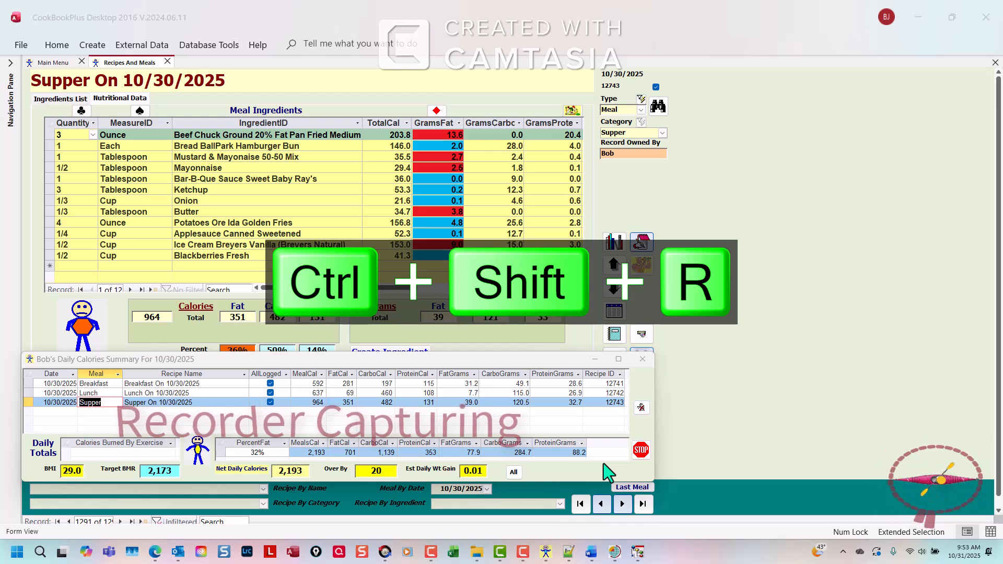
left_click(640, 451)
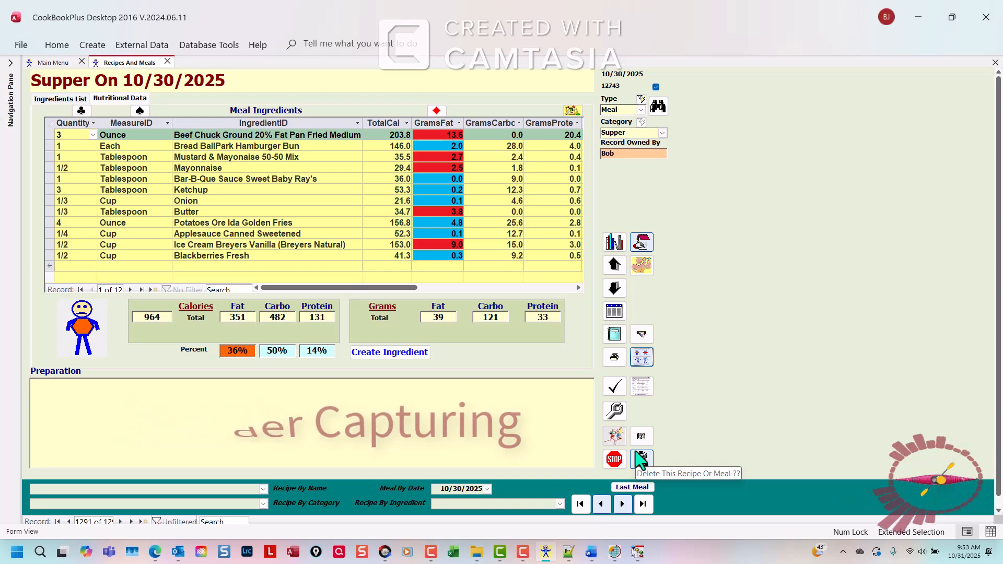
Step: Stop the daily summary recording and save it as 04 in the WORKINGFOLDER NL folder
key("F10")
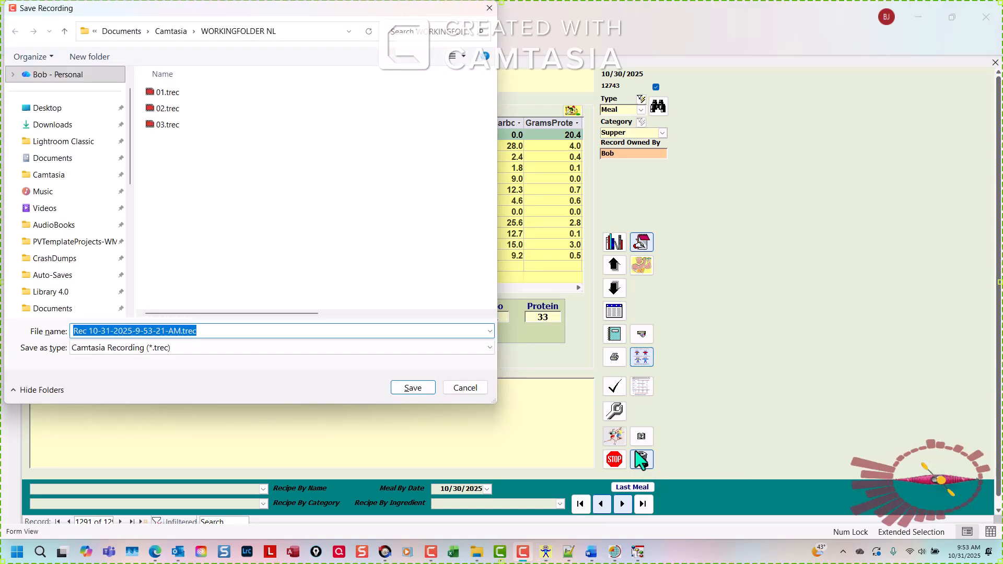
type("04")
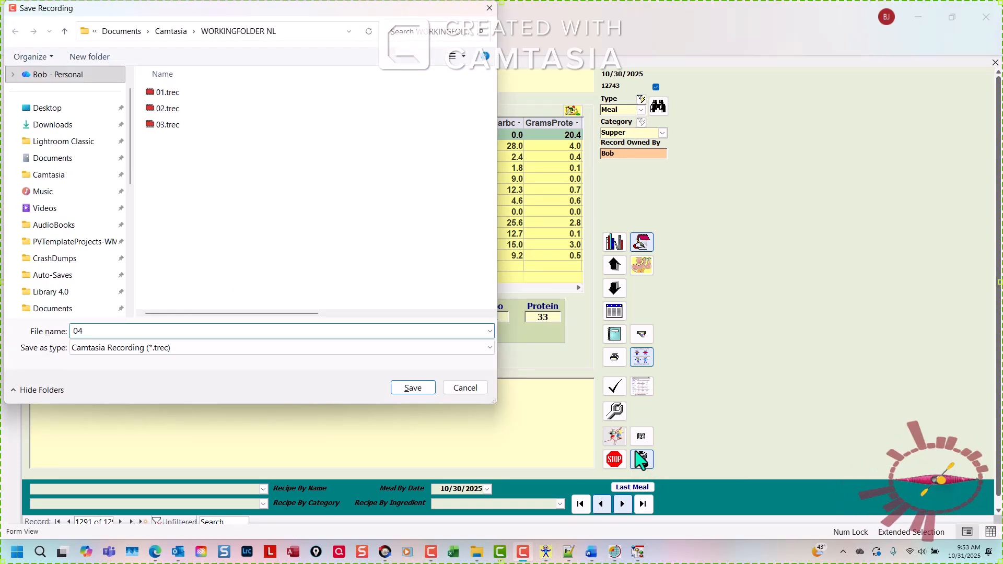
key("Return")
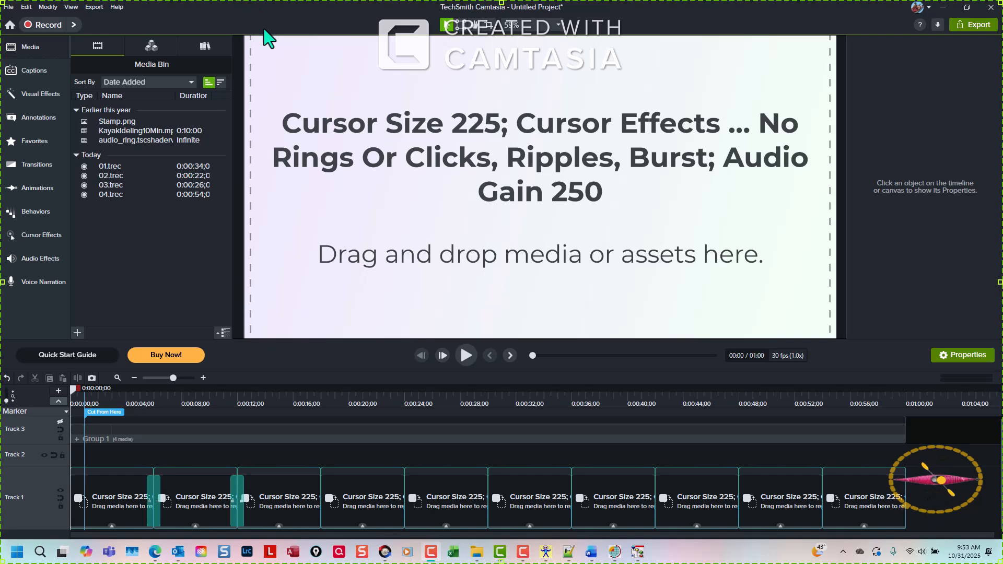
Step: Start a new screen capture over CookBookPlus and display the nutrition history report
left_click(547, 552)
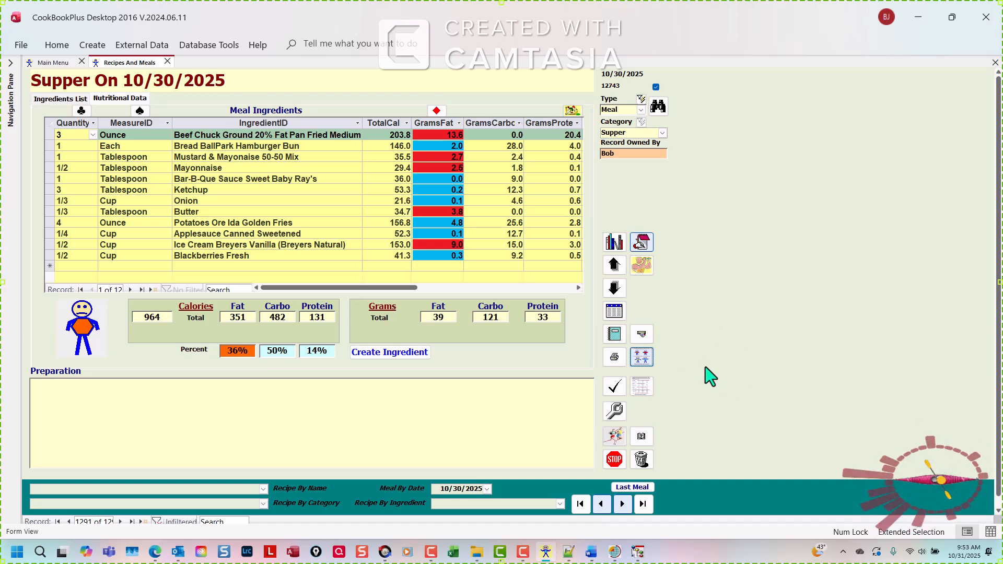
key("F9")
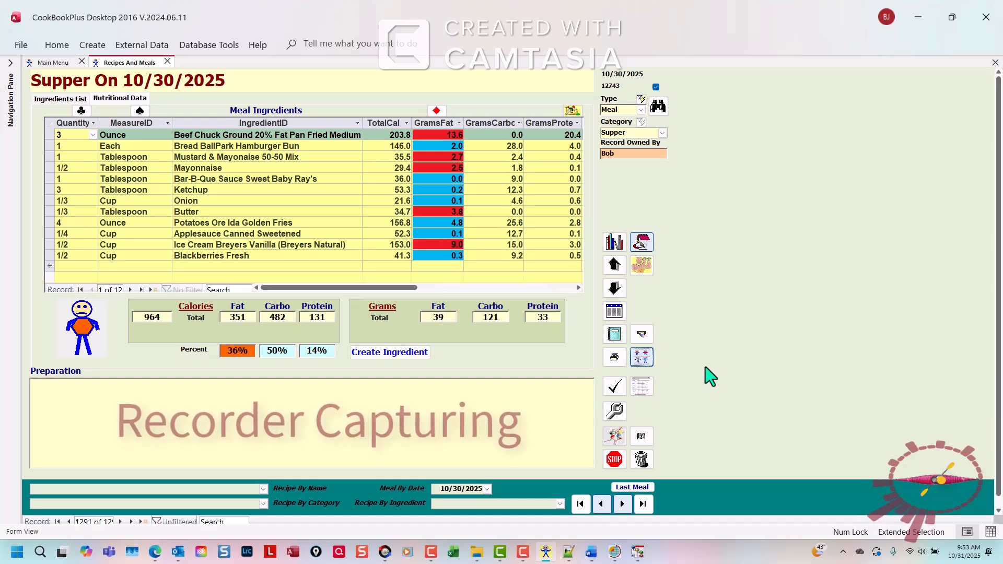
left_click(642, 266)
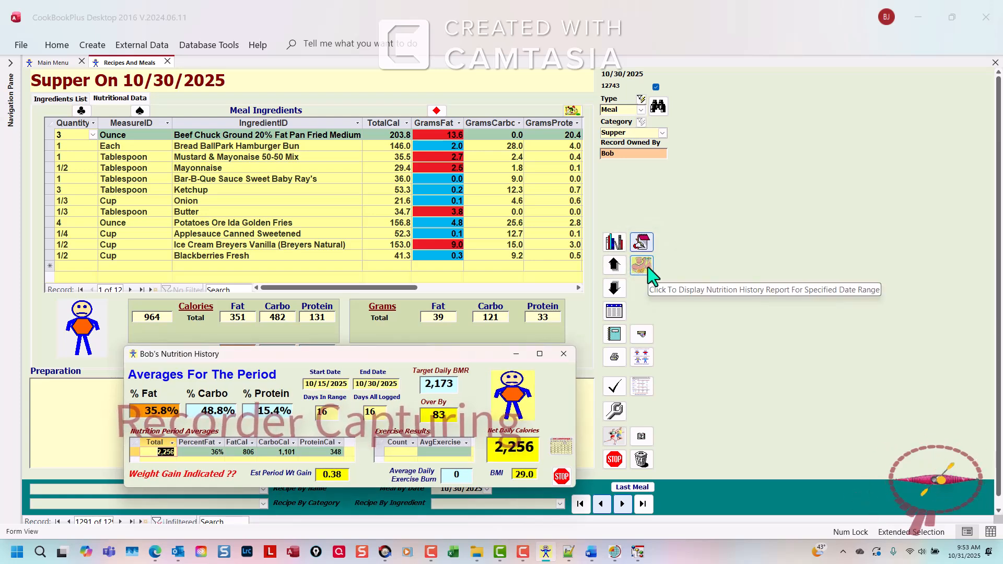
Step: Highlight the report's date range, average calories, fat percentage, exercise results and target BMR with Over By using rectangles, and close the report
key("ctrl+shift+r")
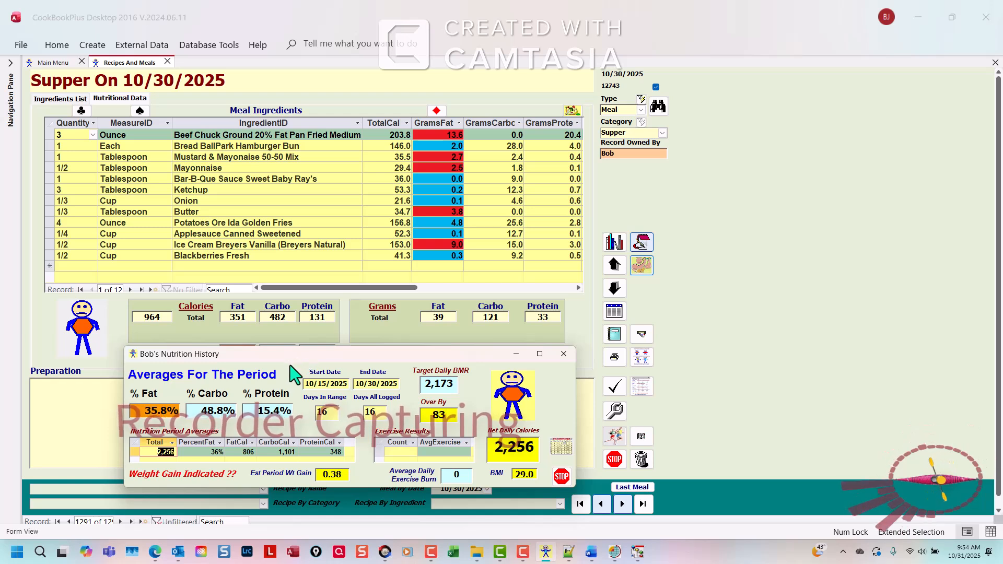
mouse_move(290, 365)
left_mouse_down()
mouse_move(365, 425)
mouse_move(424, 429)
left_mouse_up()
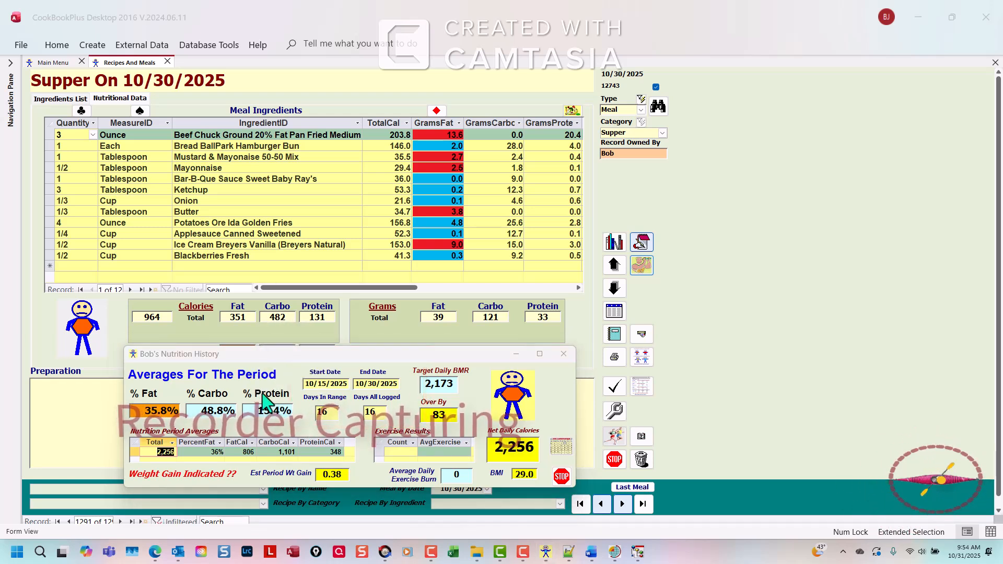
left_click_drag(124, 425, 188, 469)
mouse_move(121, 382)
left_mouse_down()
mouse_move(159, 426)
mouse_move(191, 428)
left_mouse_up()
mouse_move(363, 422)
left_mouse_down()
mouse_move(397, 460)
mouse_move(480, 469)
left_mouse_up()
mouse_move(405, 362)
left_mouse_down()
mouse_move(421, 400)
mouse_move(472, 400)
mouse_move(476, 430)
left_mouse_up()
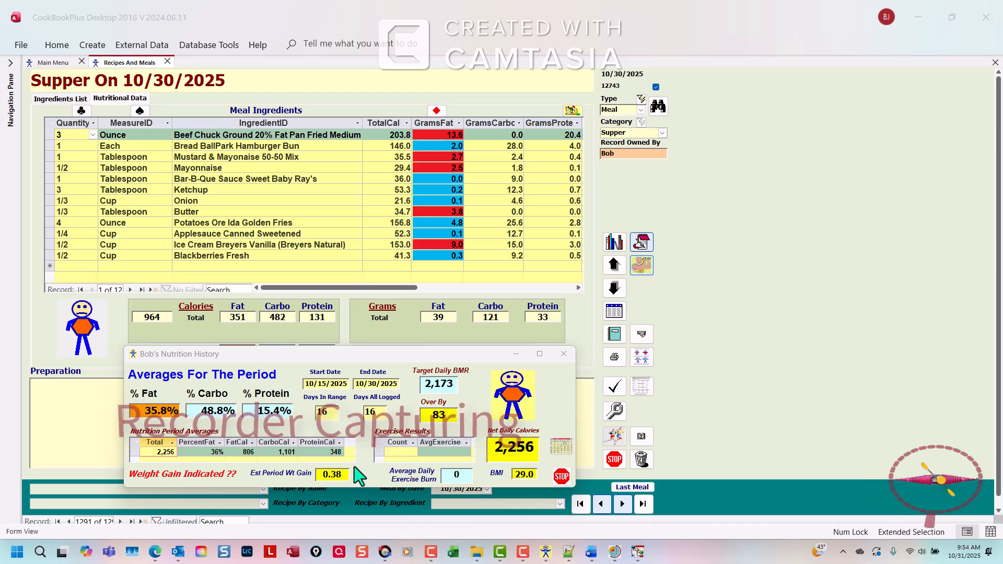
key("ctrl+shift+r")
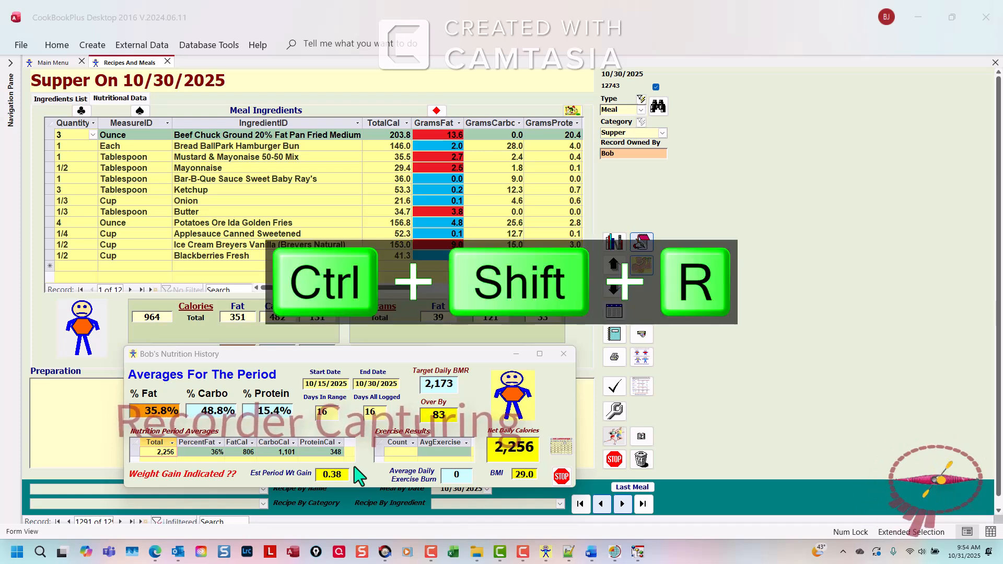
left_click(561, 477)
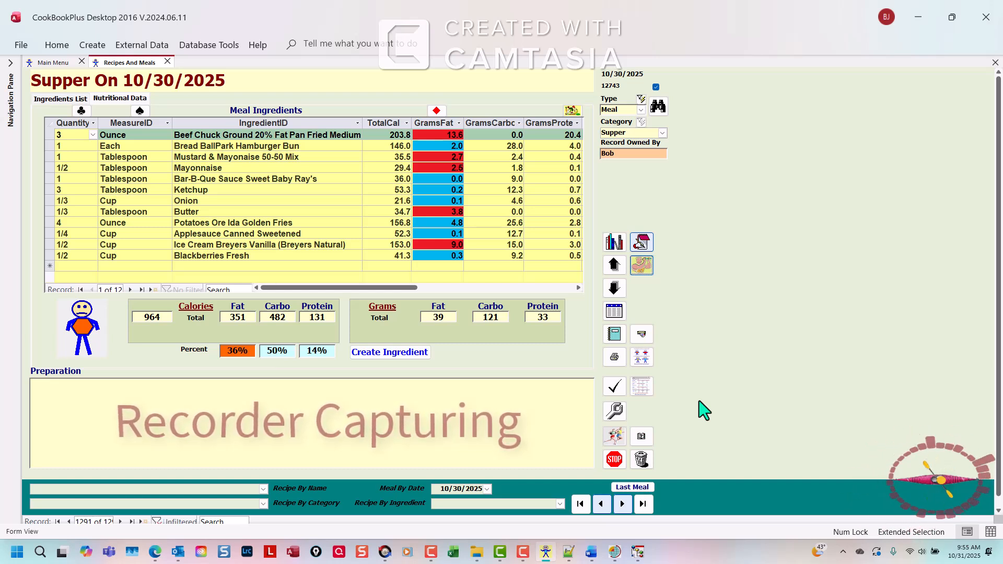
Step: Stop the nutrition history recording and save it as 05 in the WORKINGFOLDER NL folder
key("F10")
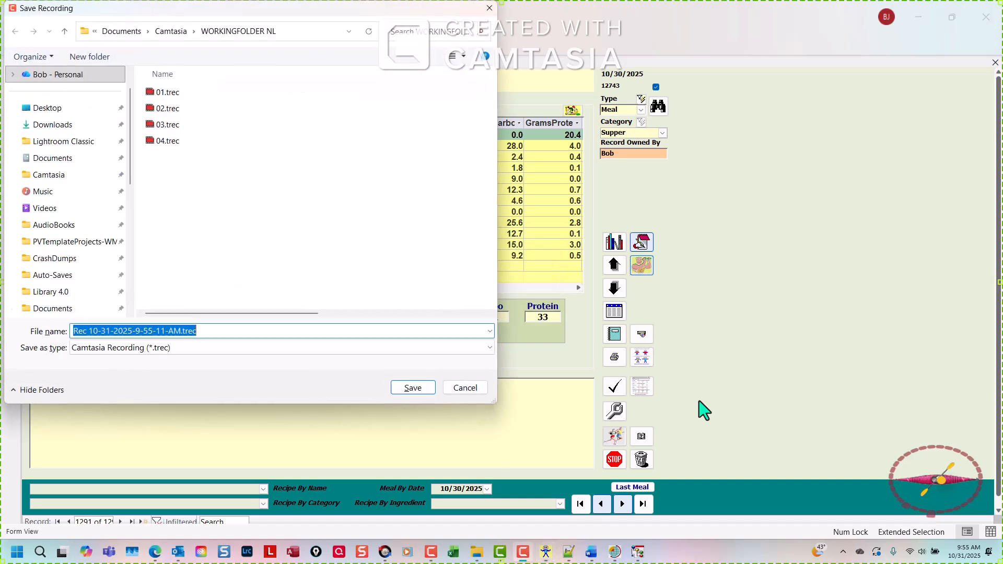
type("05")
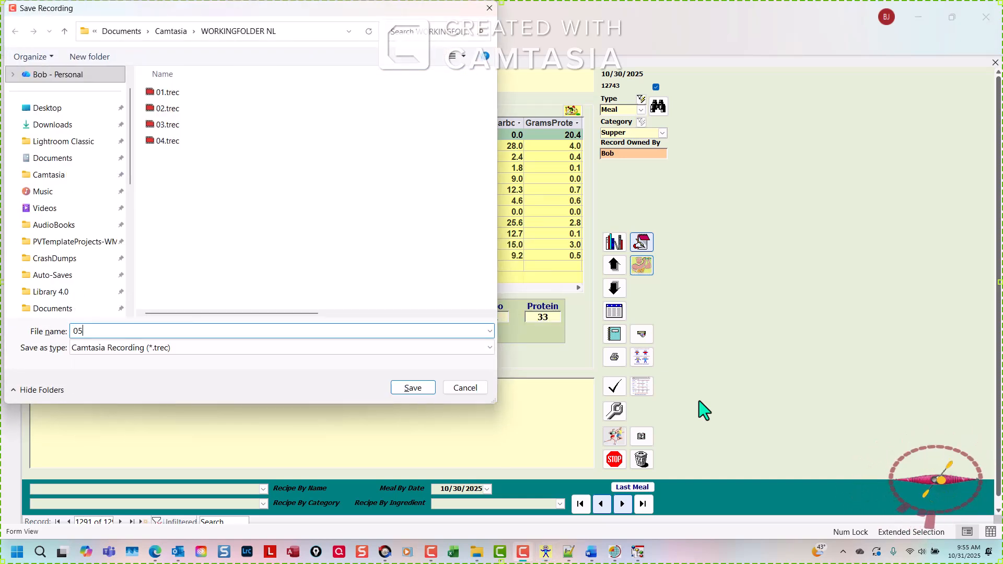
key("Return")
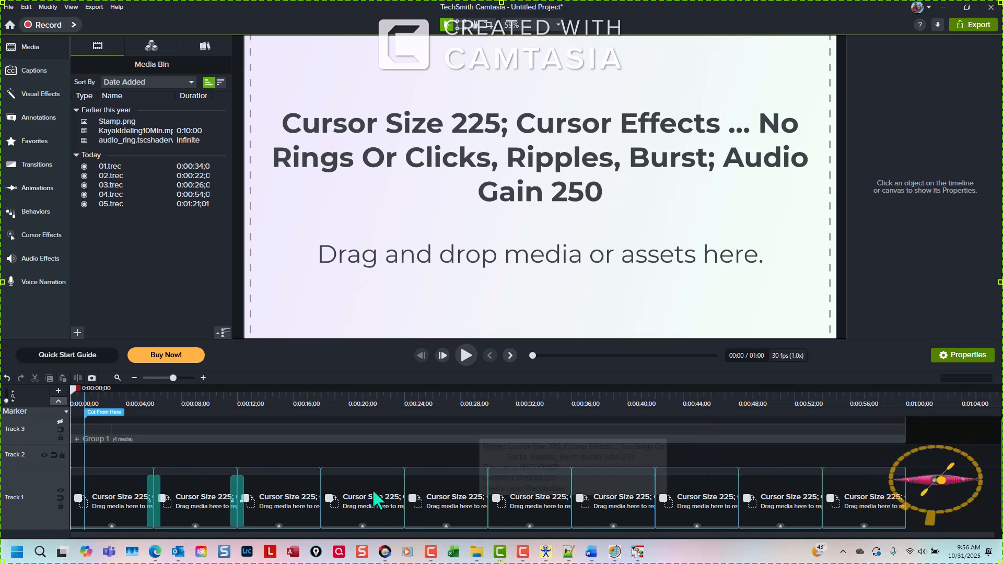
Step: Review the first Track 1 placeholder's visual and cursor properties, and replace it with 01.trec using Ripple Replace
left_click(109, 506)
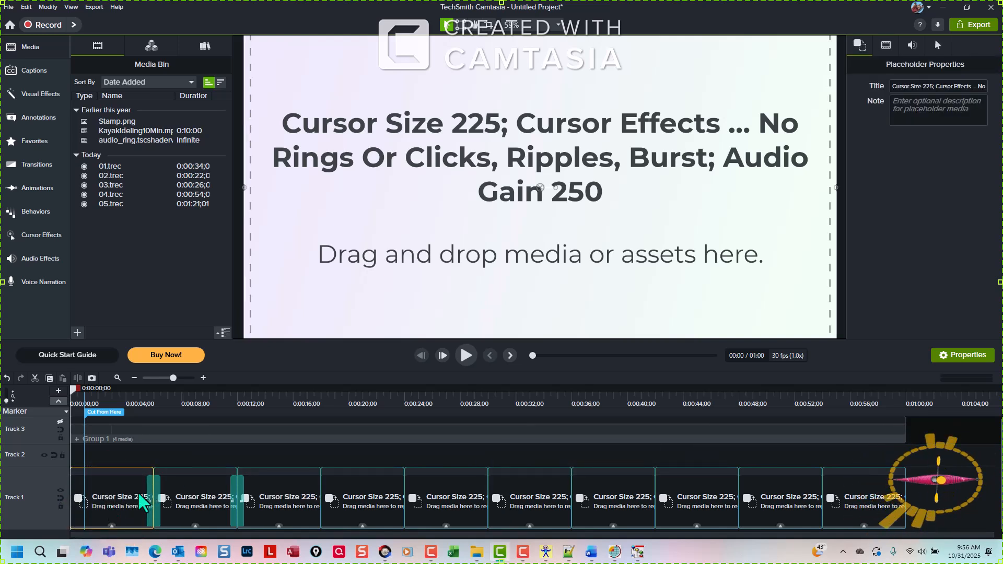
left_click(886, 45)
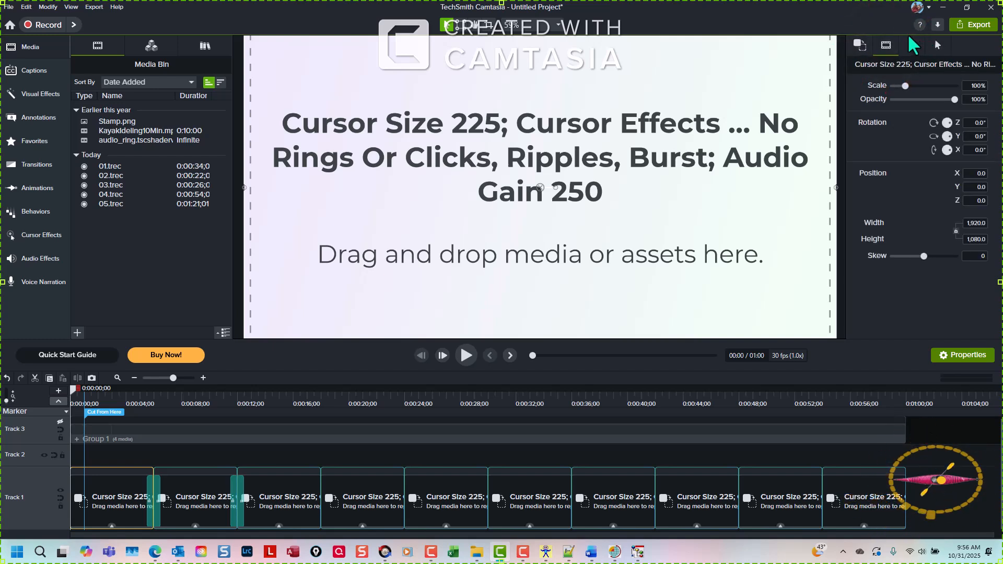
left_click(938, 45)
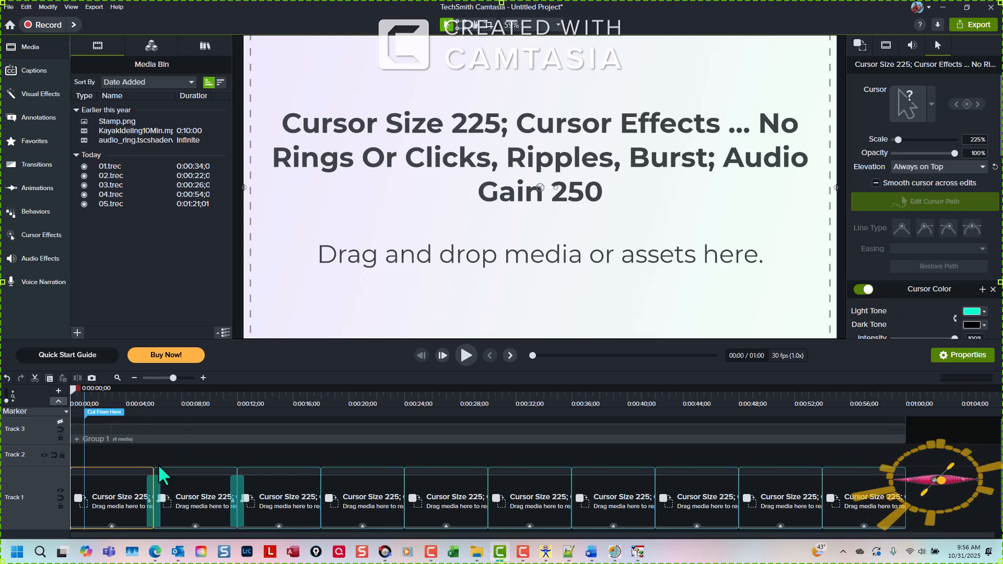
left_click(119, 167)
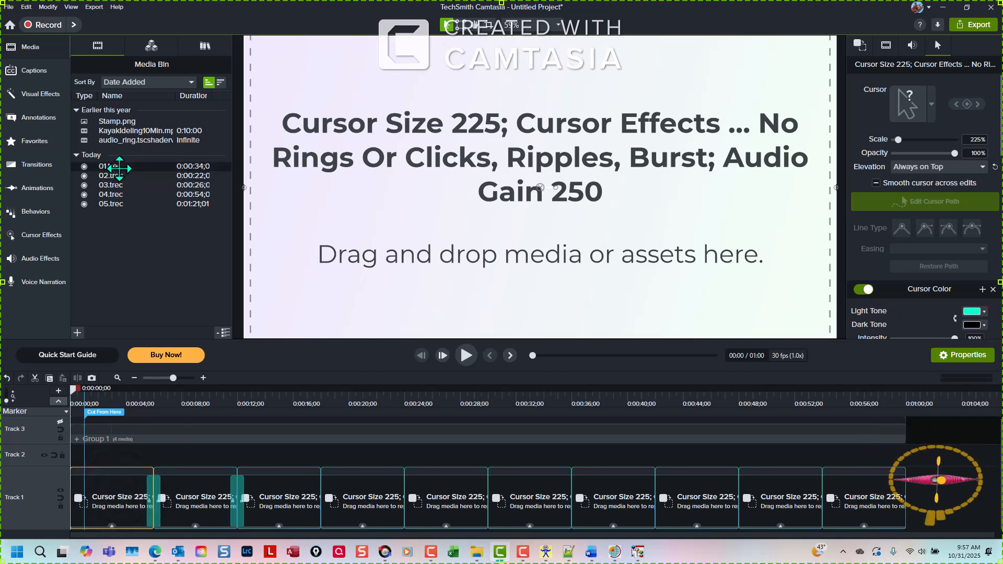
right_click(124, 168)
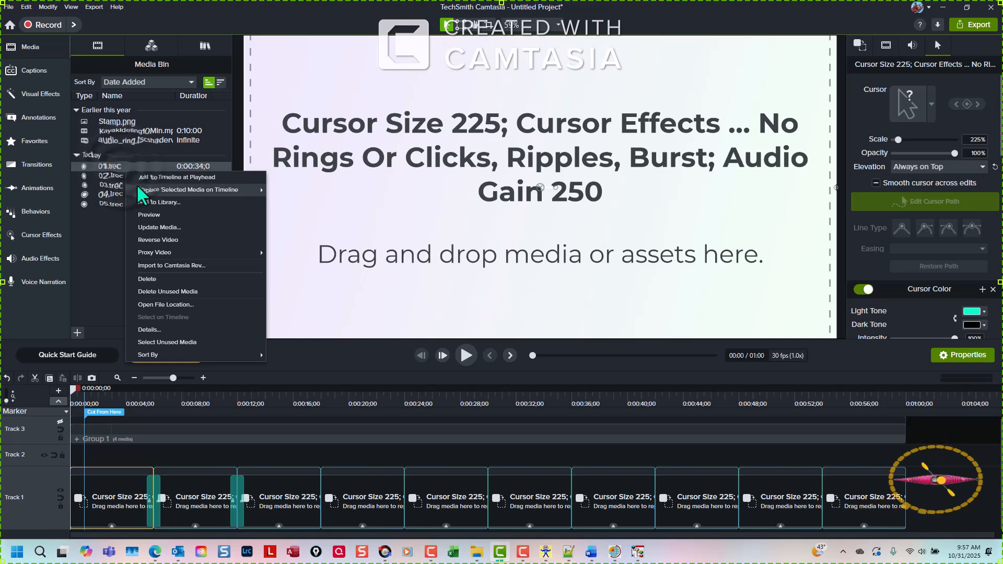
mouse_move(141, 189)
left_click(314, 190)
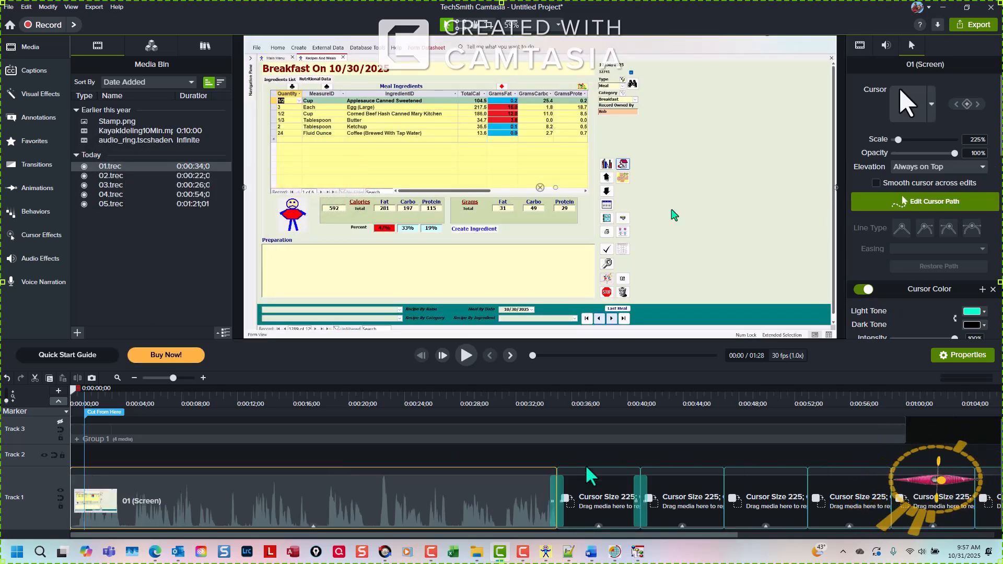
Step: Go to the end of the 01 clip and ripple-replace the placeholder that follows it with 02.trec
left_click(510, 355)
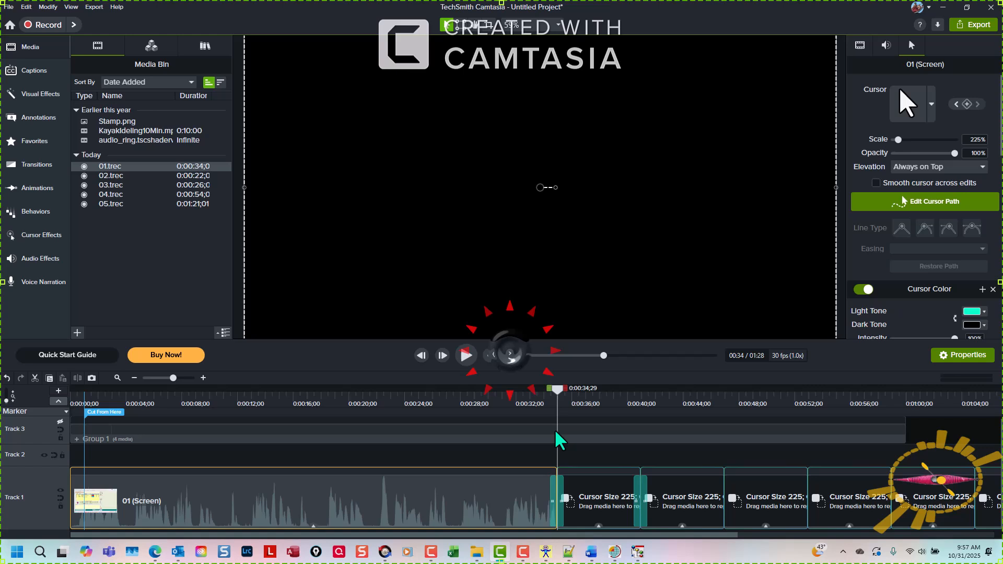
left_click(586, 506)
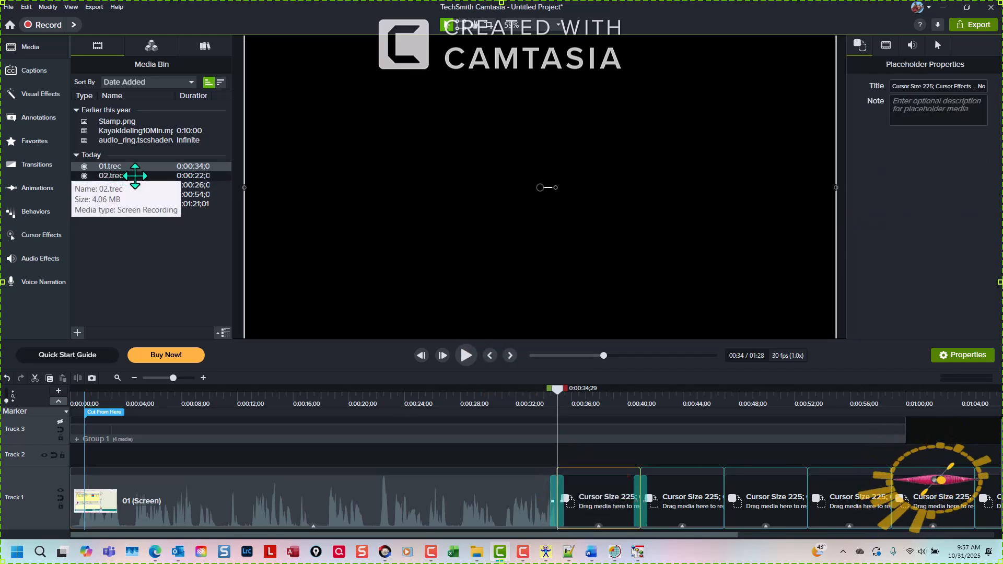
left_click(135, 176)
right_click(136, 178)
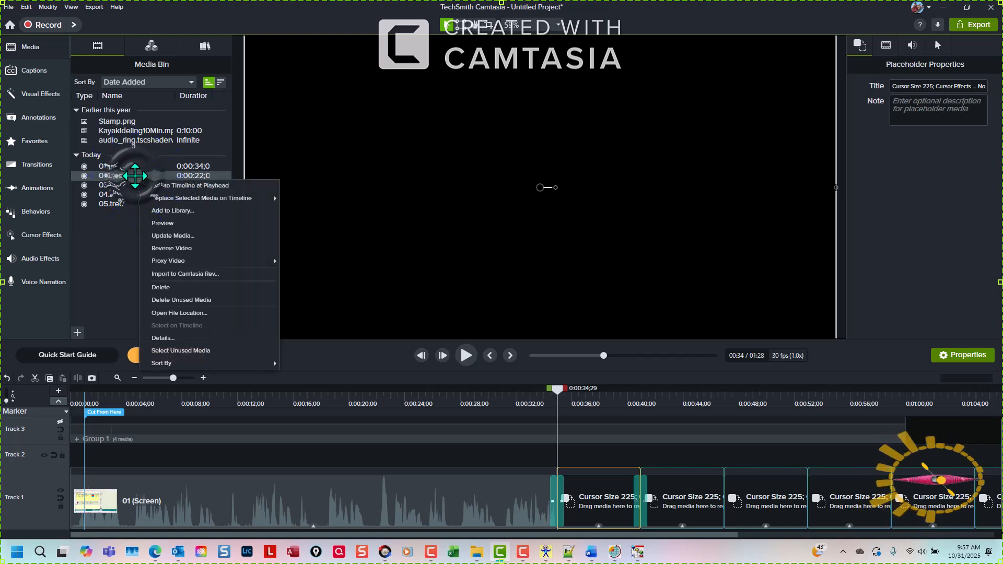
mouse_move(204, 201)
left_click(311, 198)
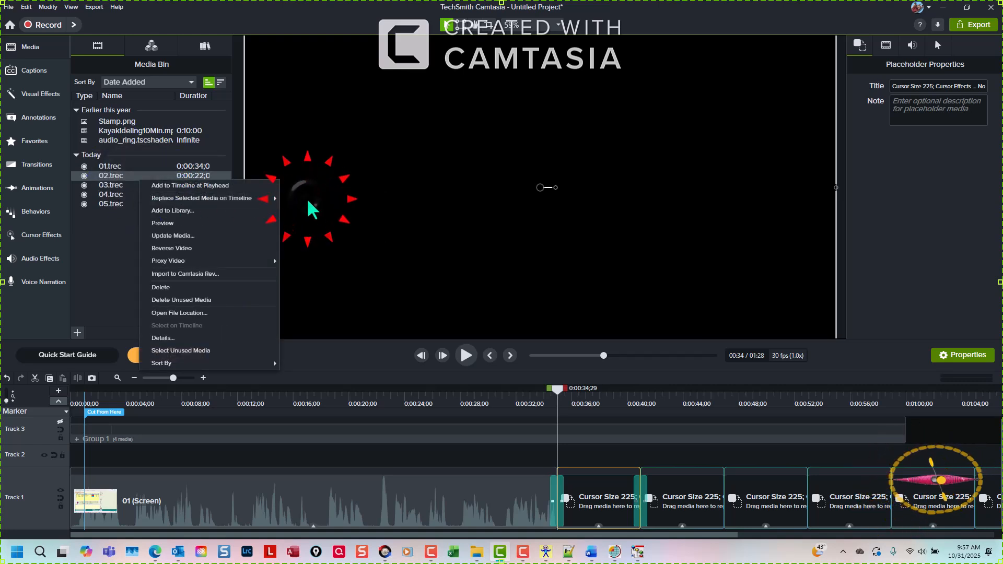
Step: Go to the end of the 02 clip and ripple-replace the placeholder that follows it with 03.trec
left_click(510, 355)
left_click(906, 510)
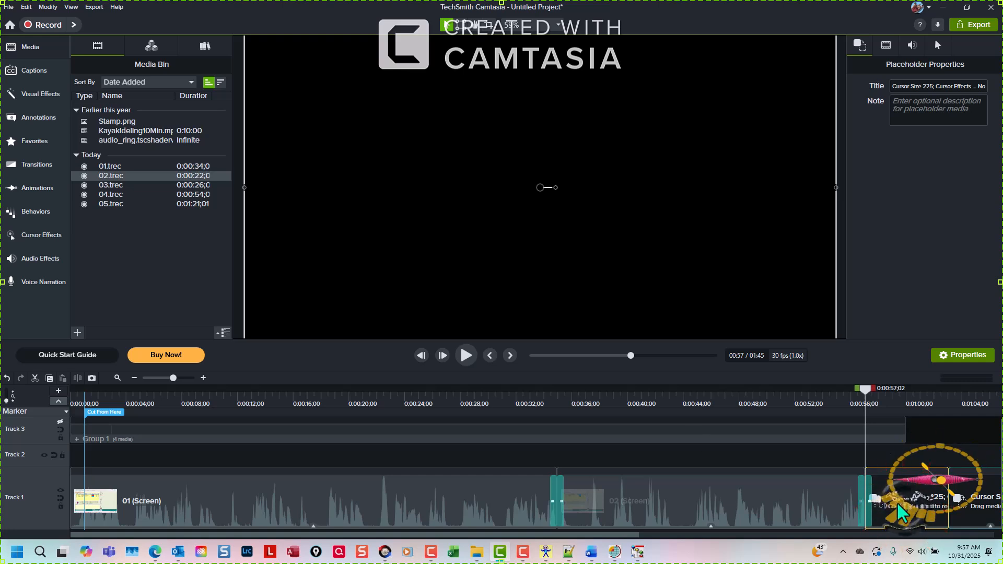
left_click(114, 185)
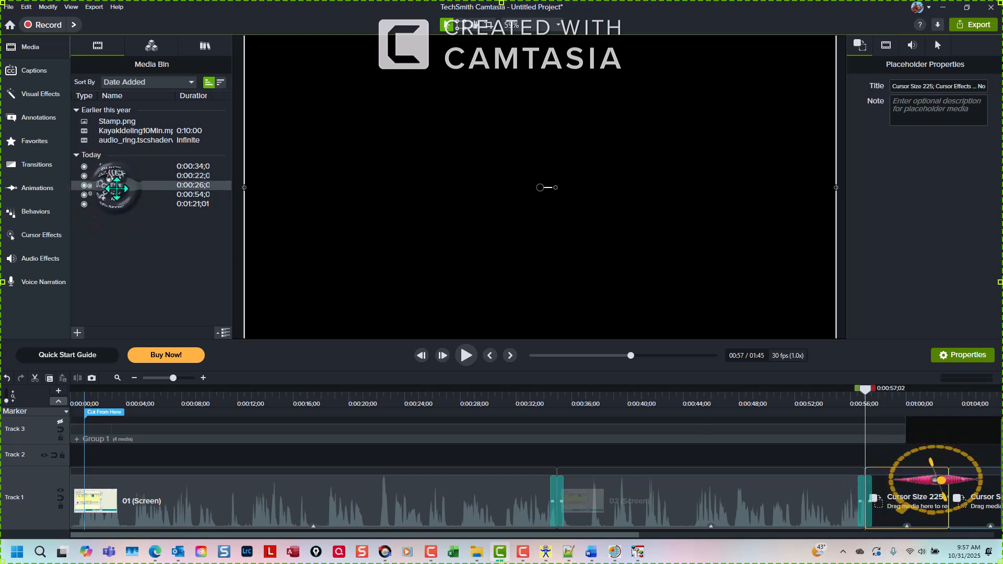
right_click(114, 186)
mouse_move(157, 212)
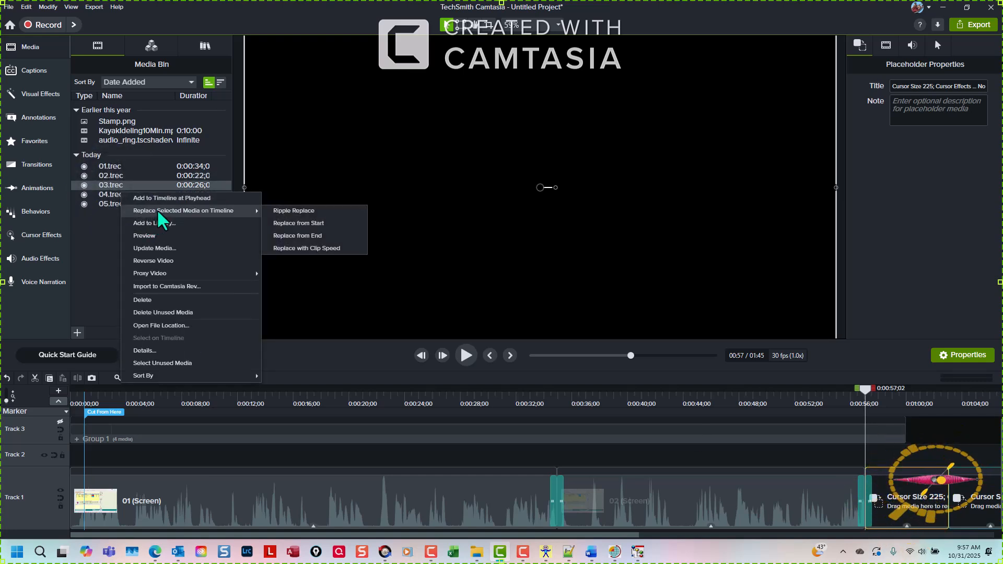
left_click(297, 211)
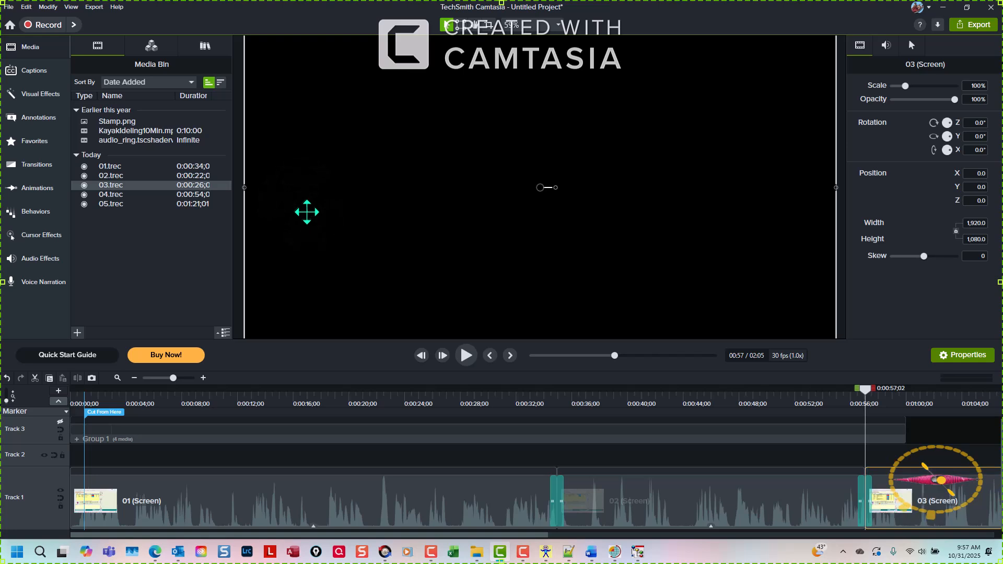
Step: Go to the end of the 03 clip and ripple-replace the placeholder that follows it with 04.trec
left_click(510, 355)
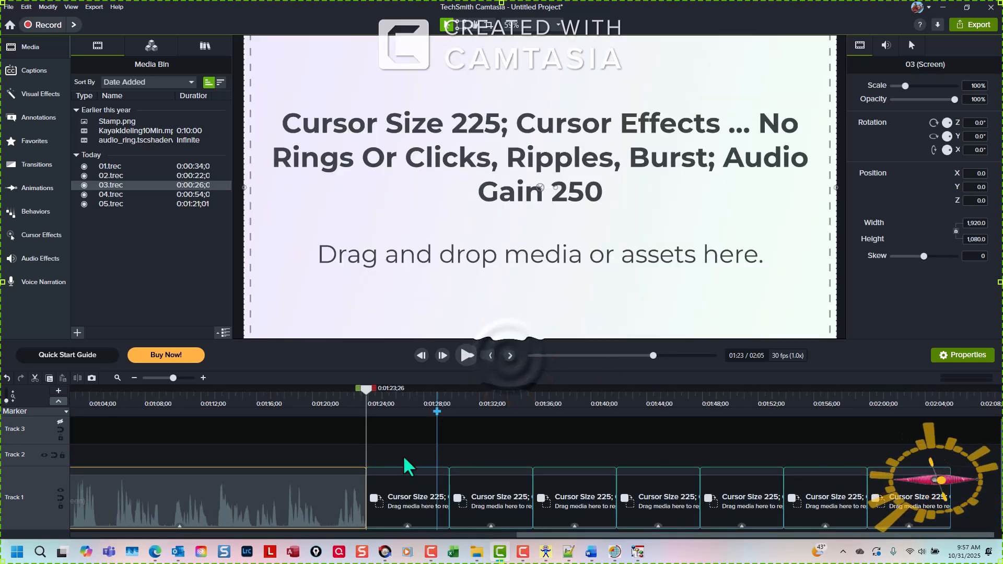
left_click(407, 499)
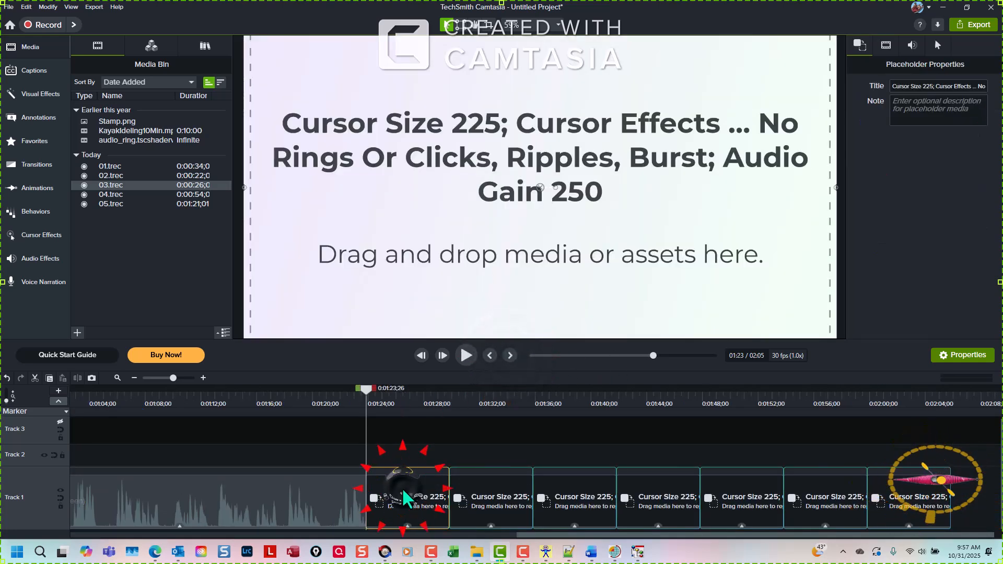
left_click(148, 194)
right_click(156, 201)
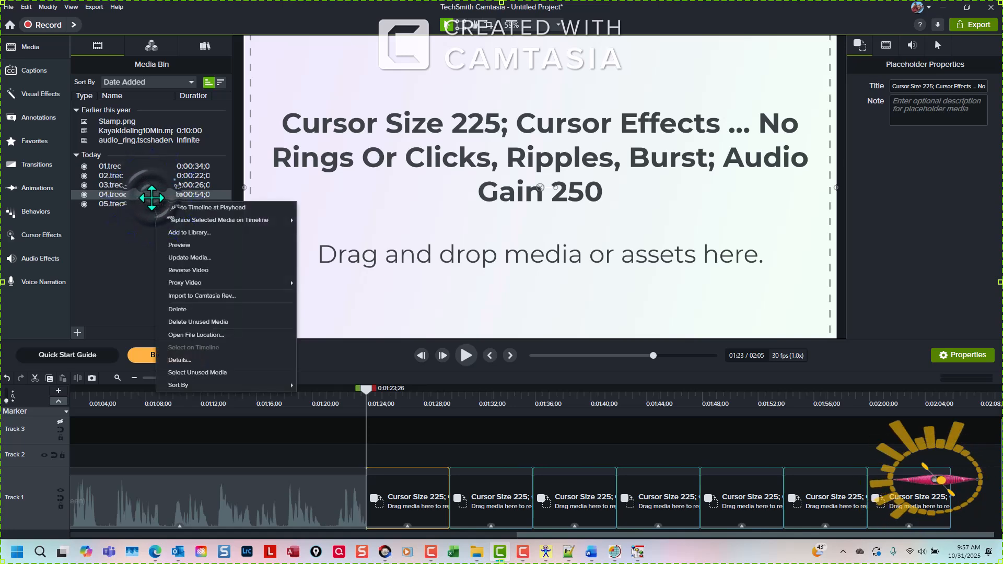
mouse_move(188, 220)
left_click(311, 218)
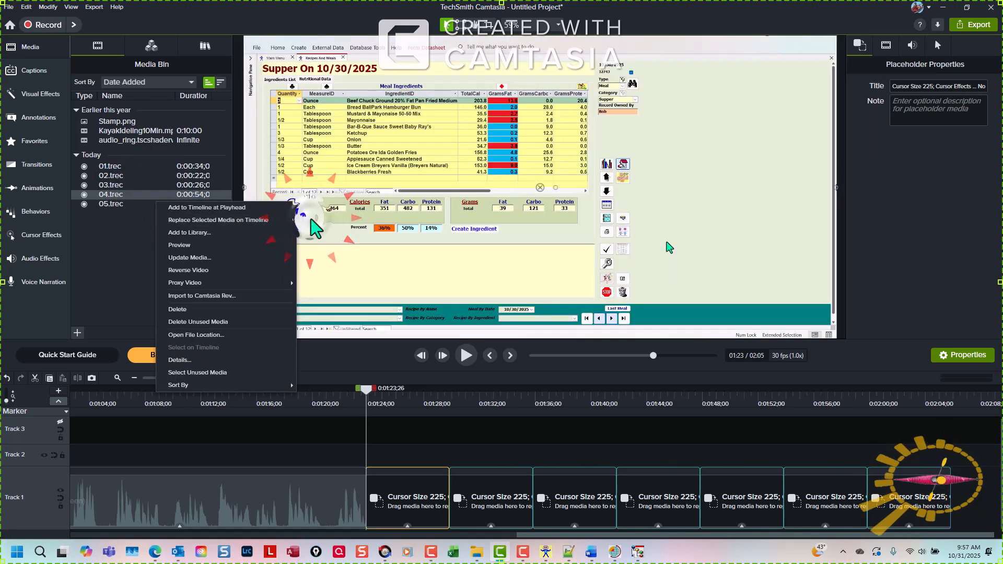
Step: Go to the end of the 04 clip and ripple-replace the placeholder that follows it with 05.trec
left_click(511, 355)
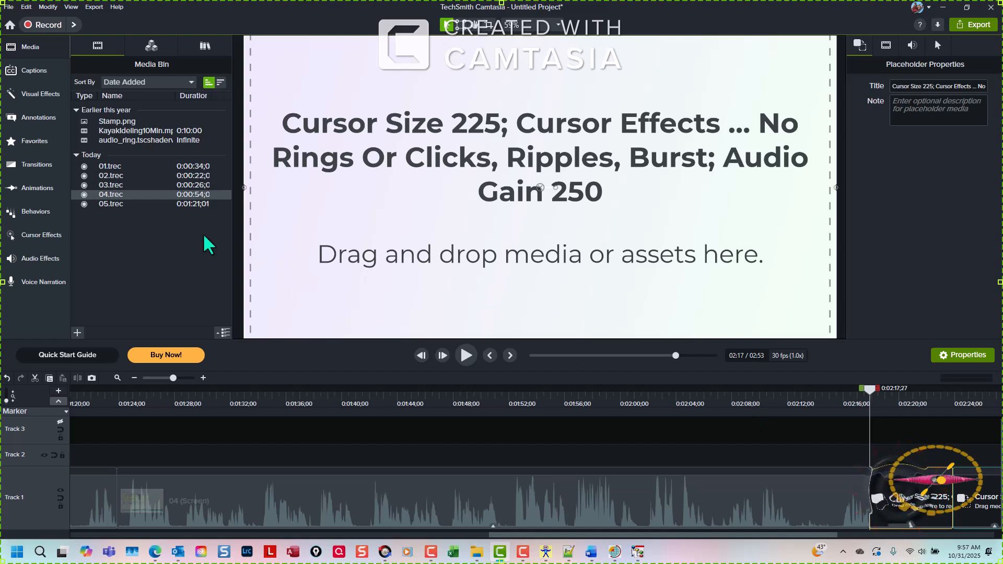
right_click(124, 204)
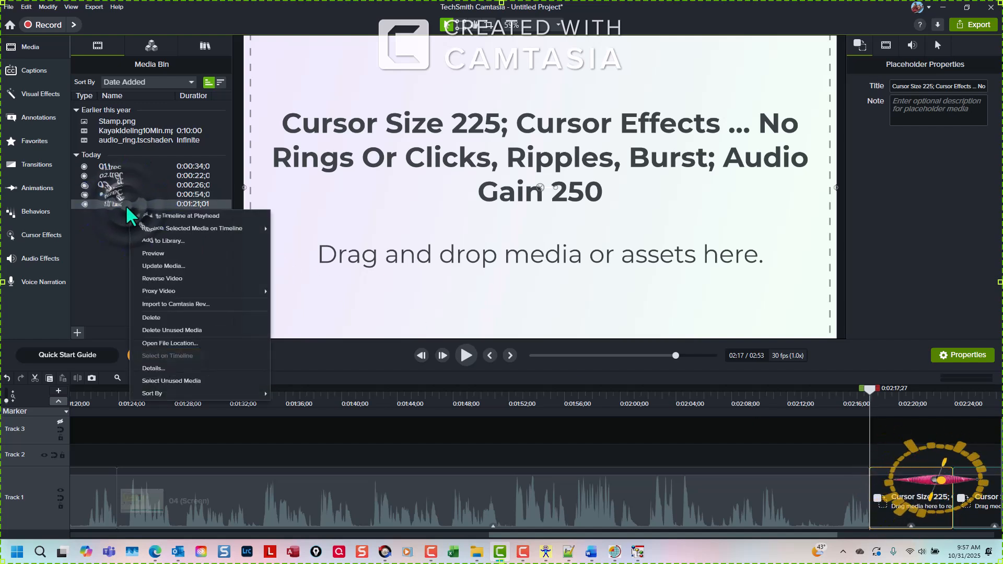
mouse_move(168, 230)
left_click(295, 229)
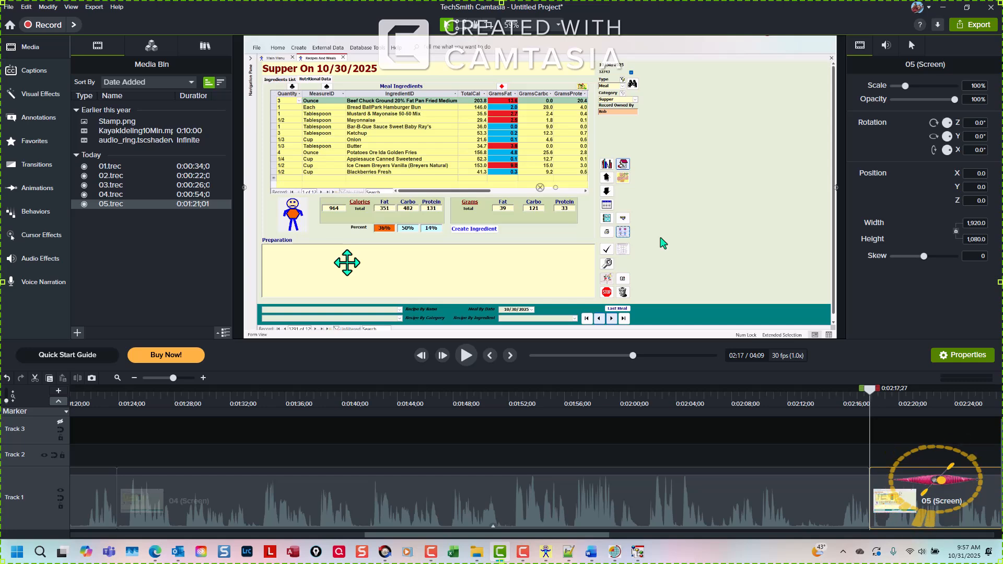
Step: Fit the whole project in the timeline and delete all the unused placeholders after the 05 clip on Track 1
key("ctrl+shift+7")
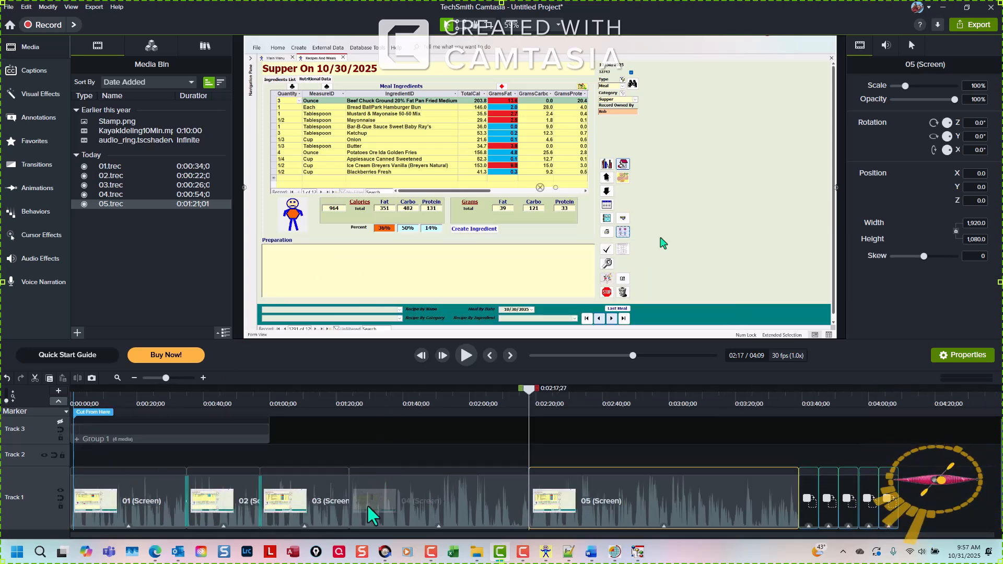
left_click_drag(922, 504, 820, 503)
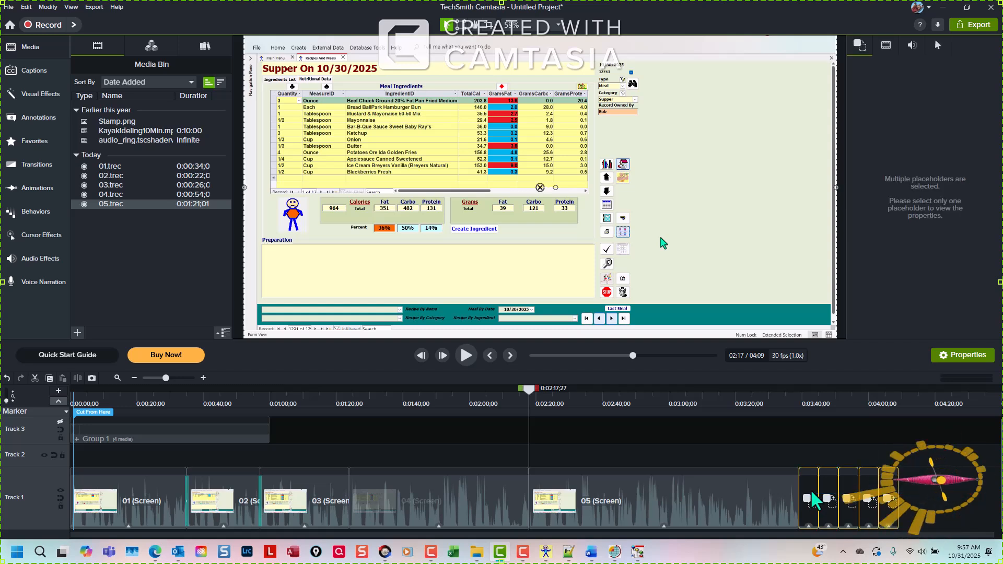
key("Delete")
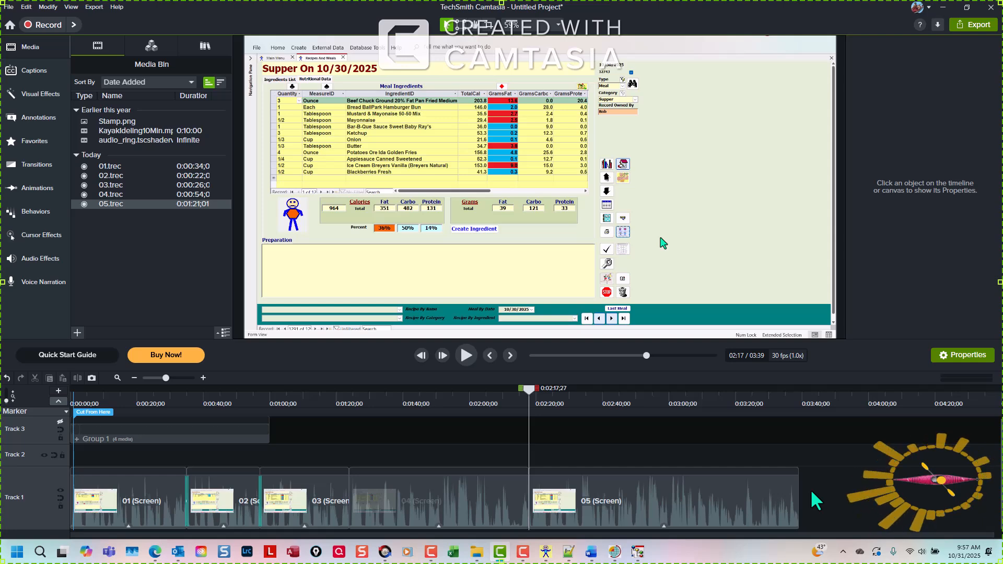
Step: Save the project as DNR-2025-10-30 in the WORKINGFOLDER NL folder
key("ctrl+s")
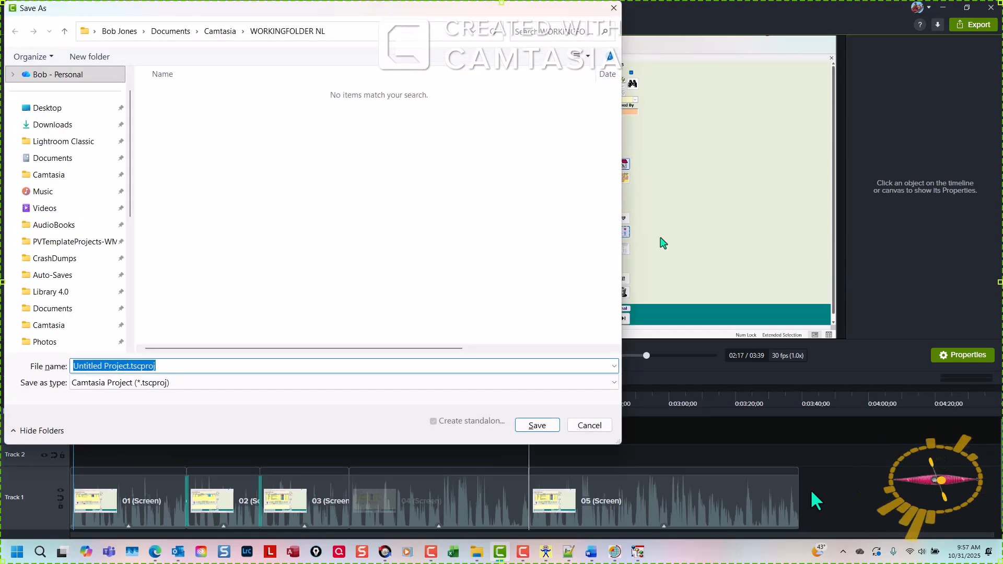
type("D")
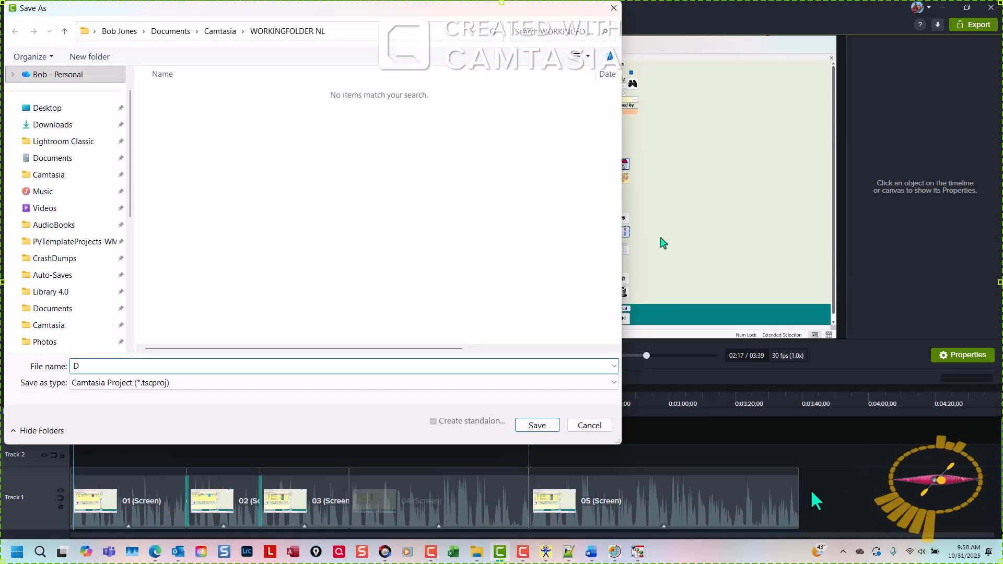
type("NR-")
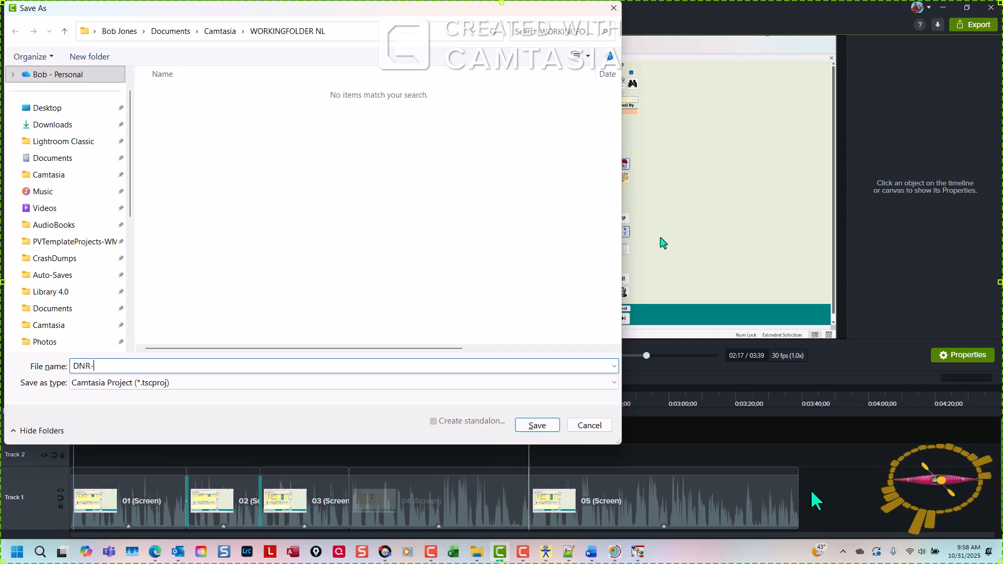
type("2025")
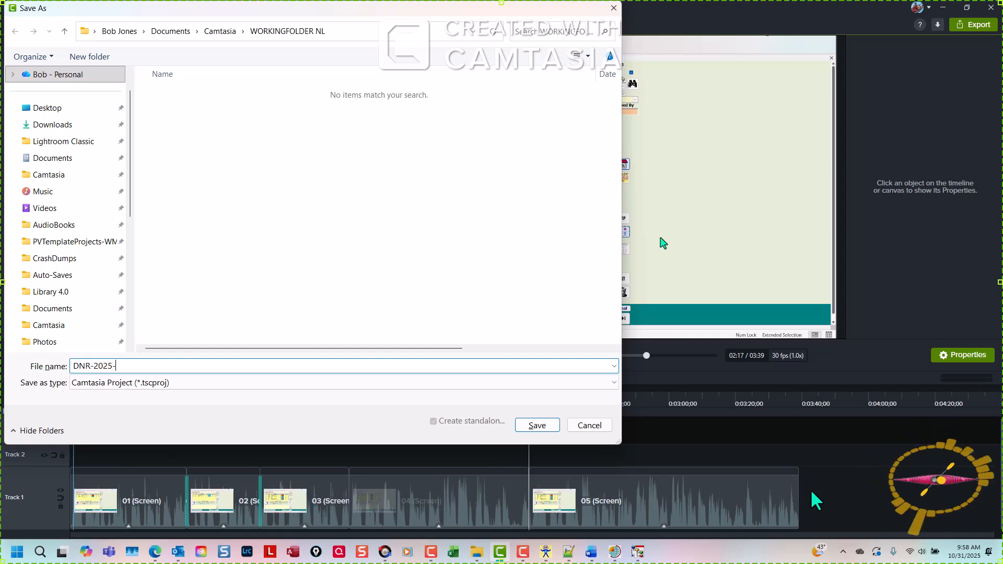
type("-10-")
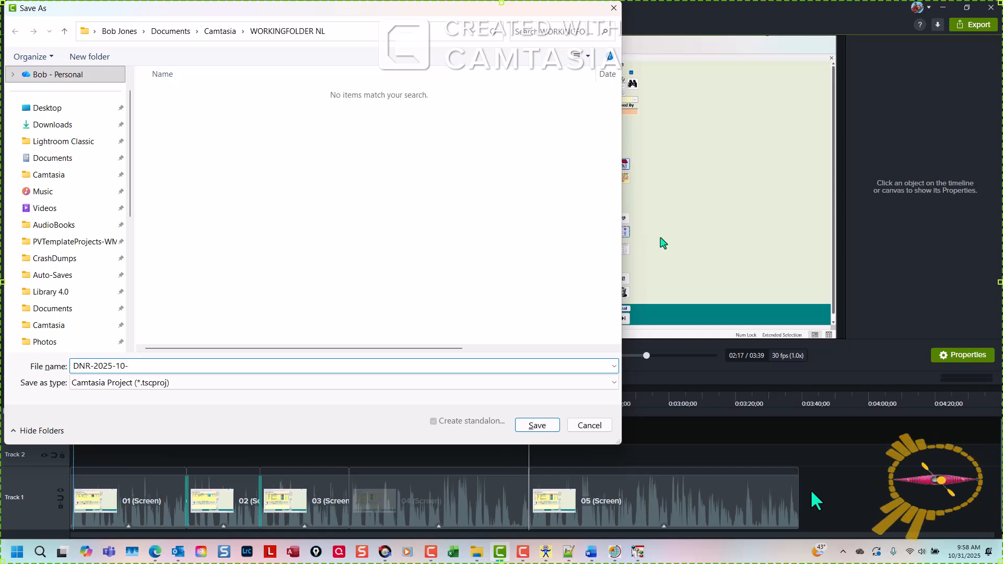
type("30")
key("Return")
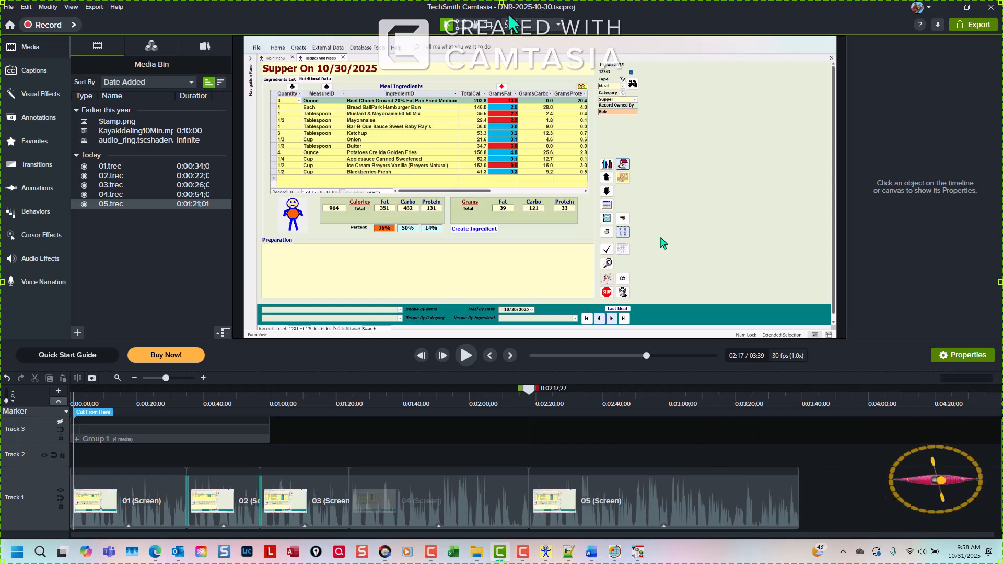
Step: Delete the Cut From Here marker near the start of the timeline
left_click(445, 463)
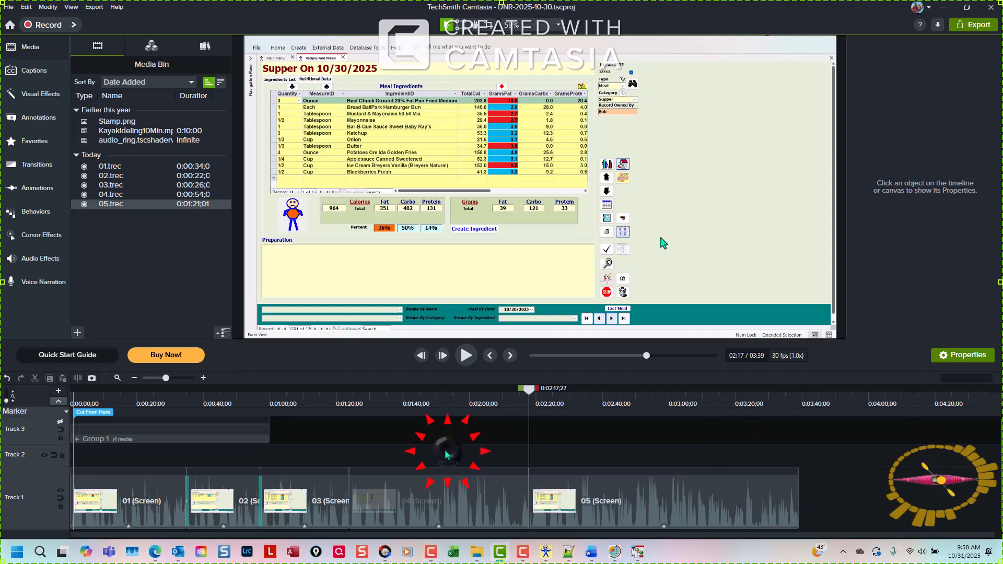
key("ctrl+Home")
scroll(405, 454, "up", 5)
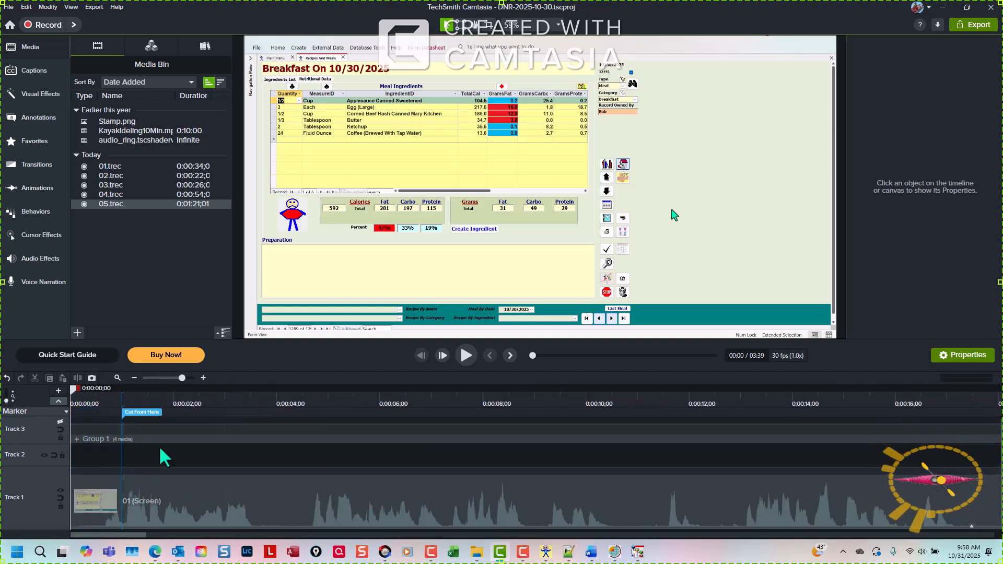
left_click(137, 412)
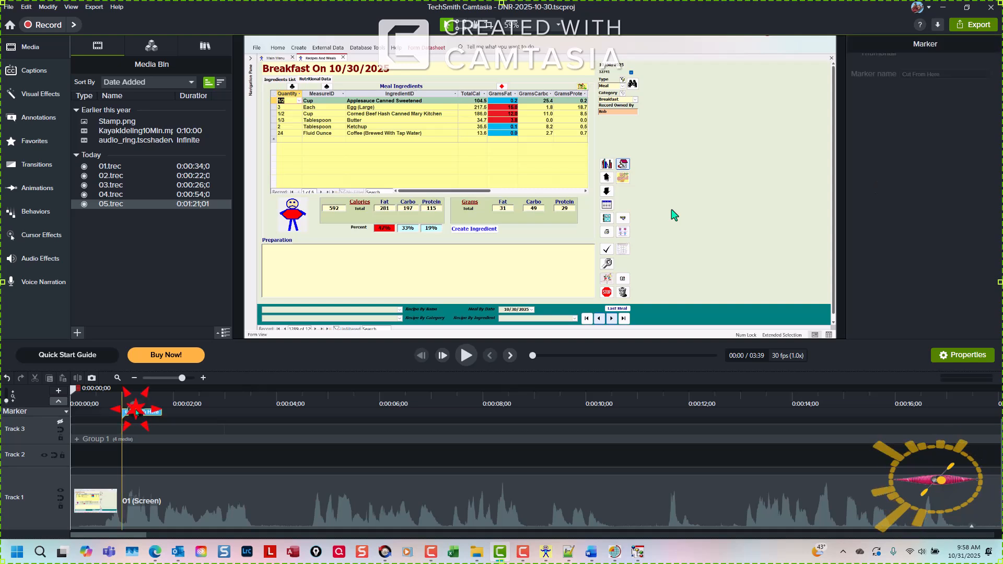
key("Delete")
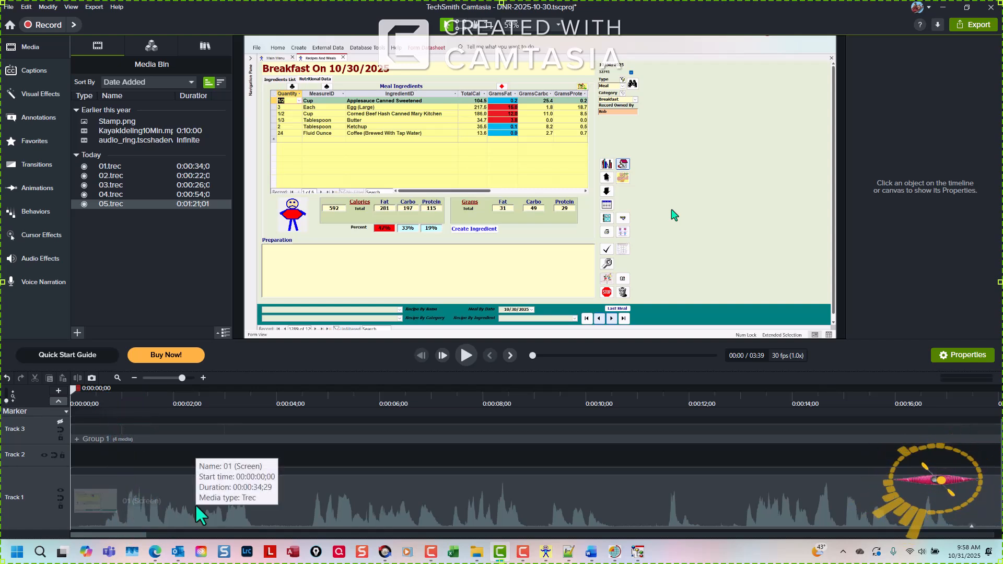
left_click(146, 503)
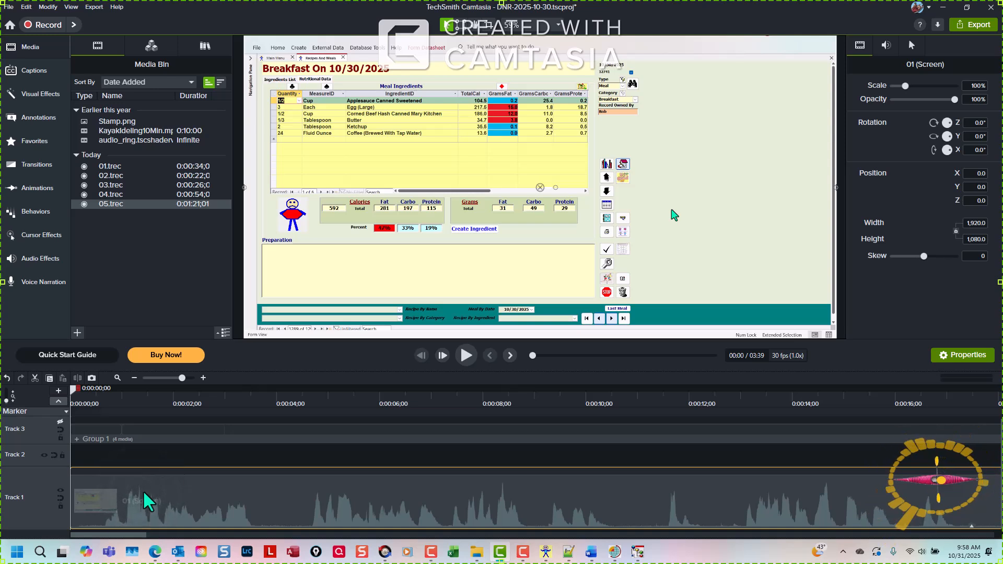
scroll(168, 512, "down", 2)
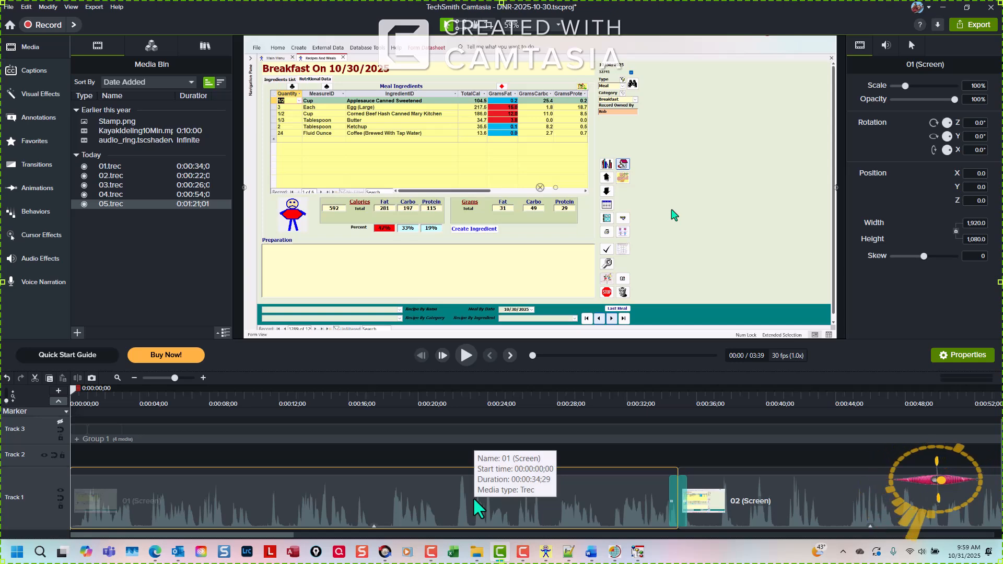
scroll(477, 506, "down", 3)
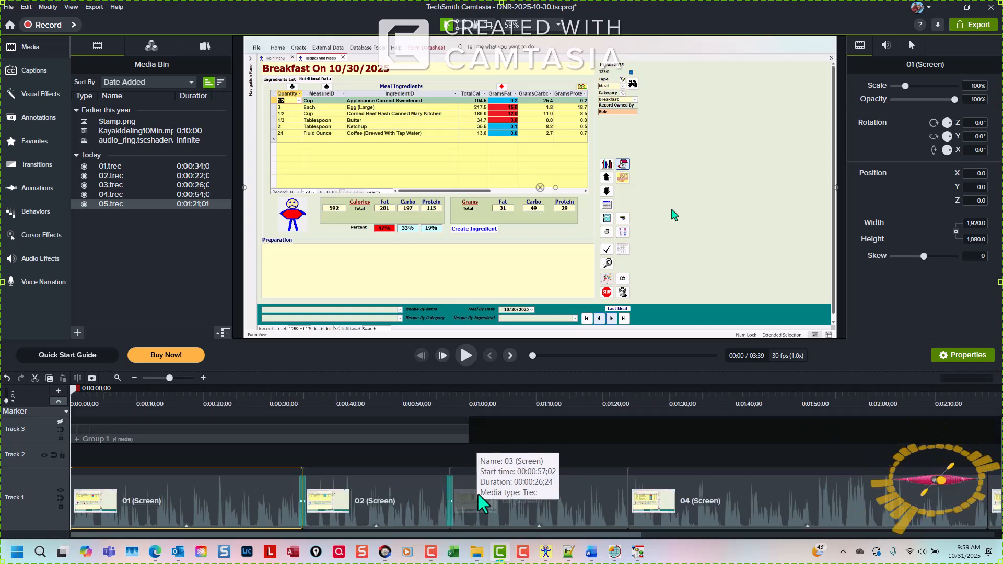
scroll(479, 503, "down", 2)
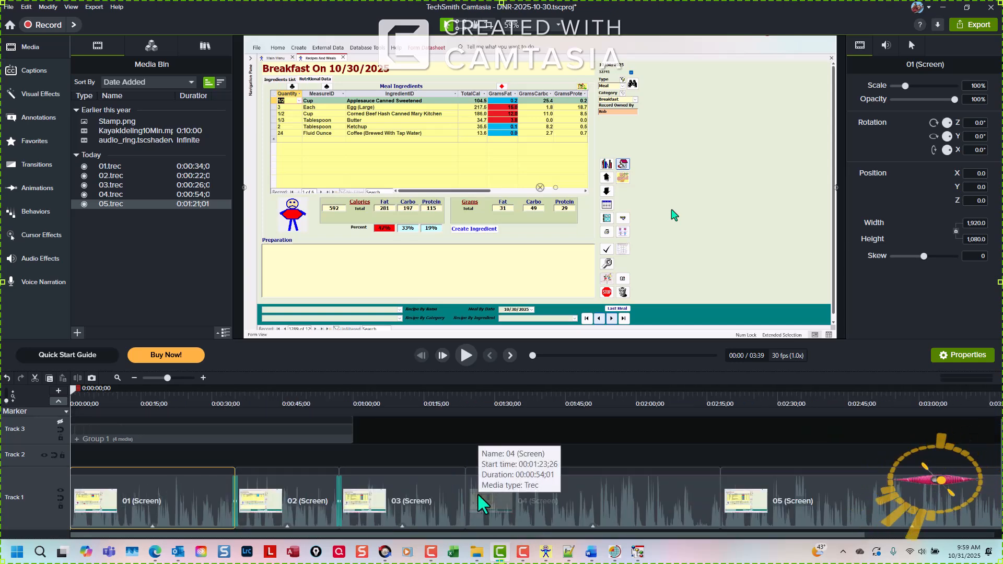
scroll(478, 496, "up", 2)
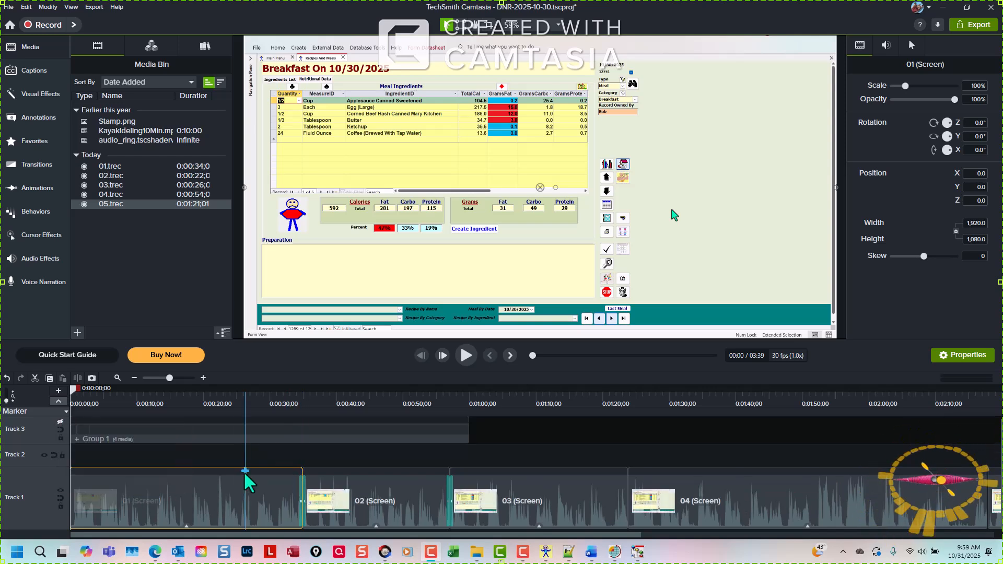
Step: Turn on Track 3, move Group 1 down to Track 2 and ungroup it
key("ctrl+shift+7")
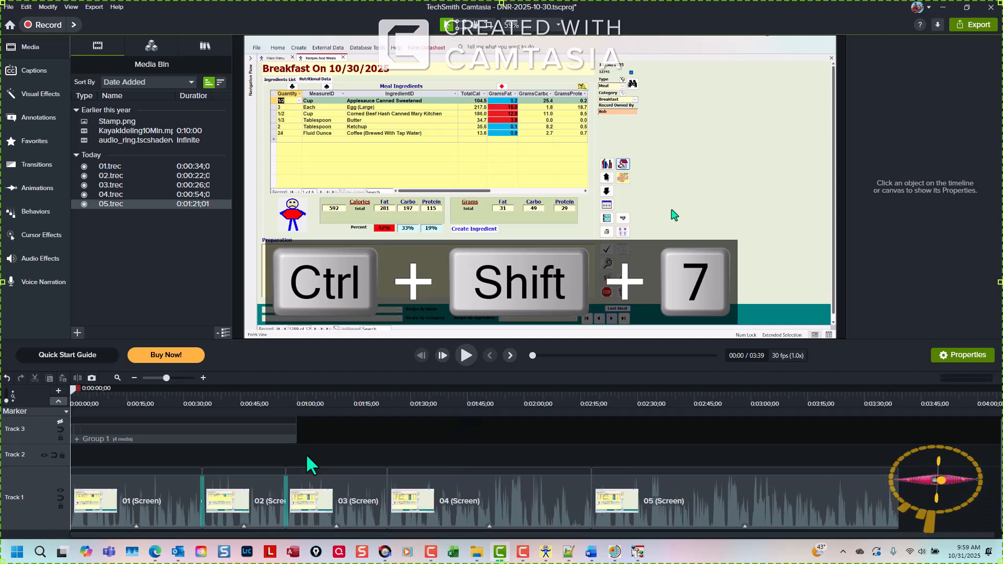
left_click(60, 422)
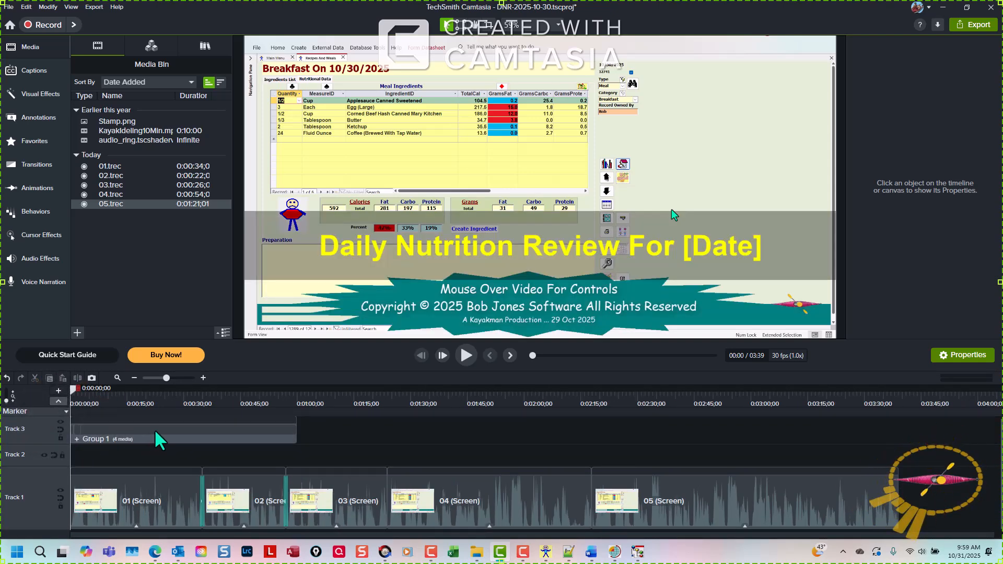
left_click_drag(155, 434, 146, 463)
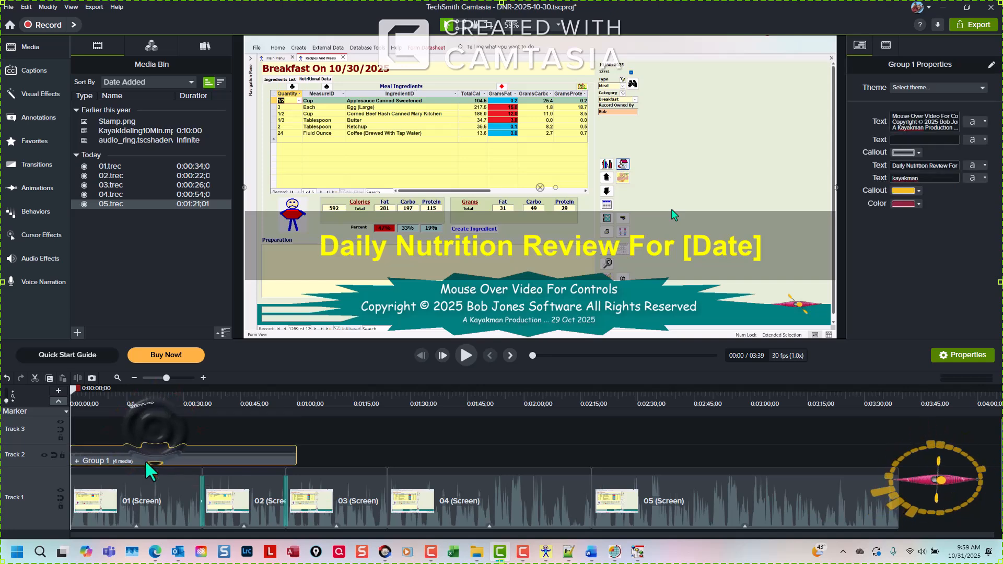
key("ctrl+u")
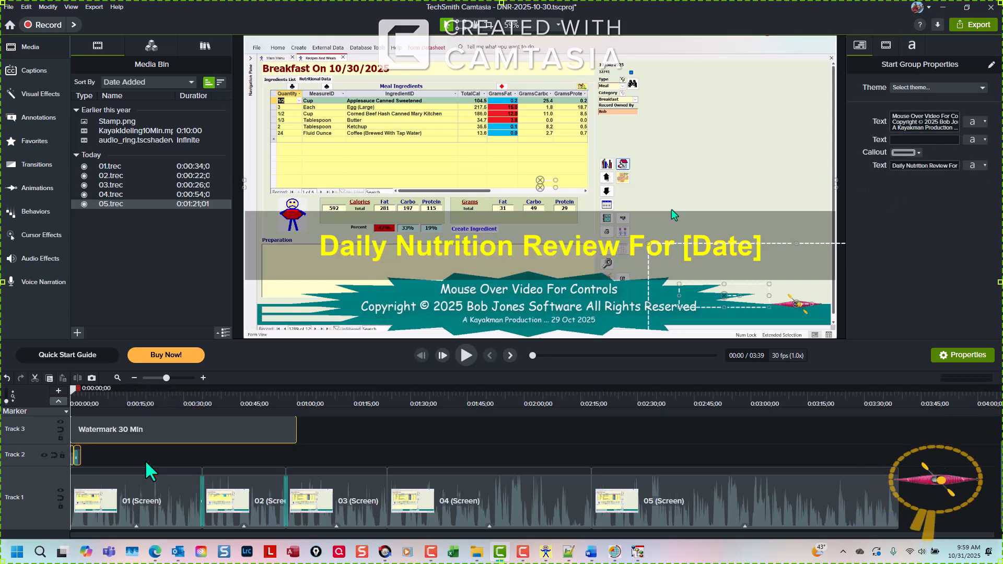
left_click(359, 452)
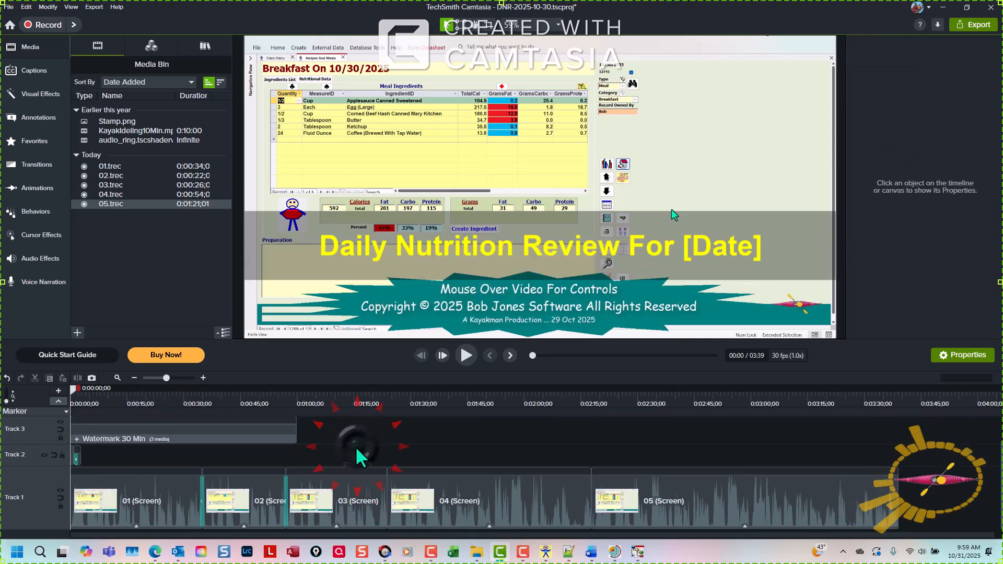
Step: Cut the kayakman text callout from the start of Track 2 and paste it near the end of the project on the same track
left_click(77, 457)
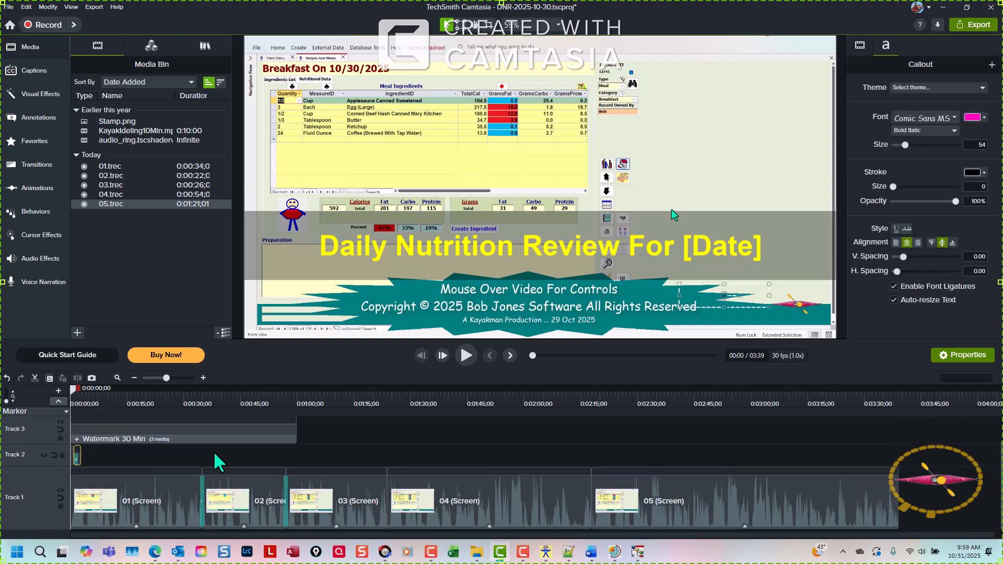
key("ctrl+x")
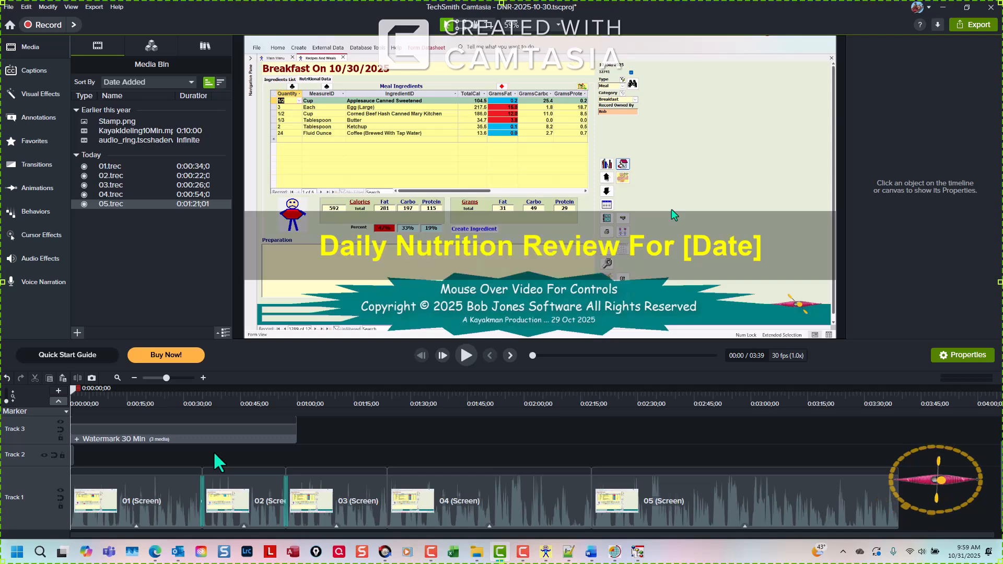
key("ctrl+End")
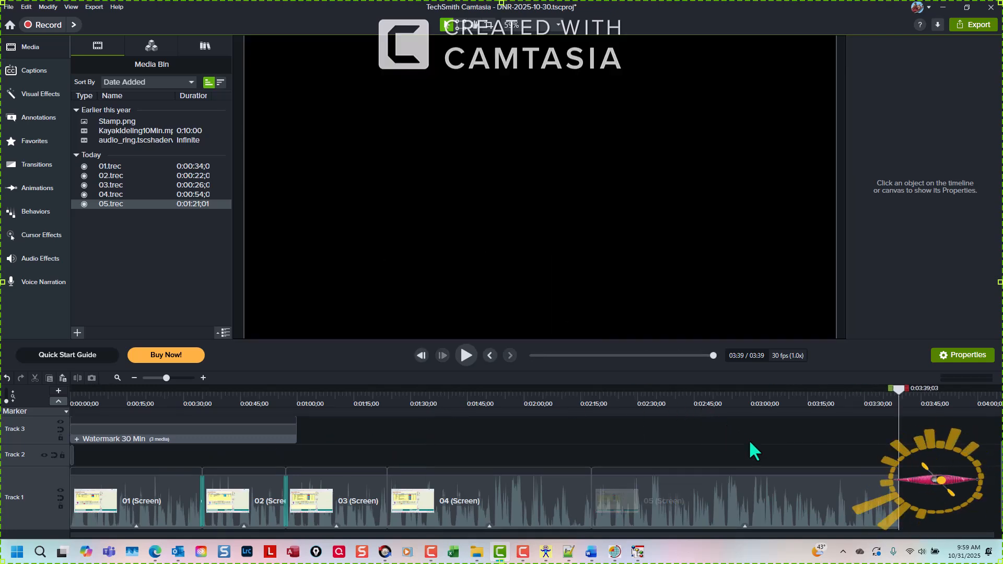
left_click(873, 450)
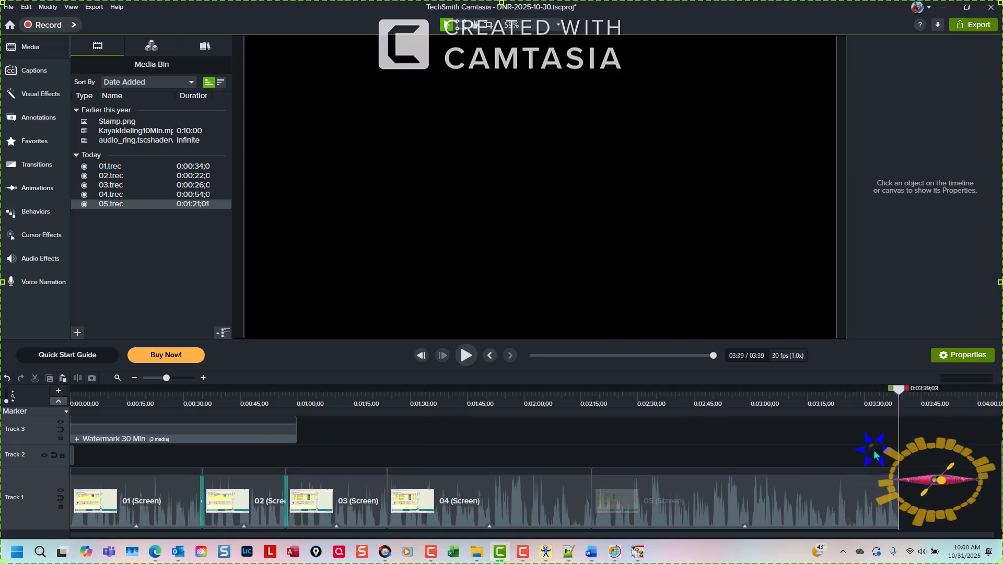
right_click(874, 450)
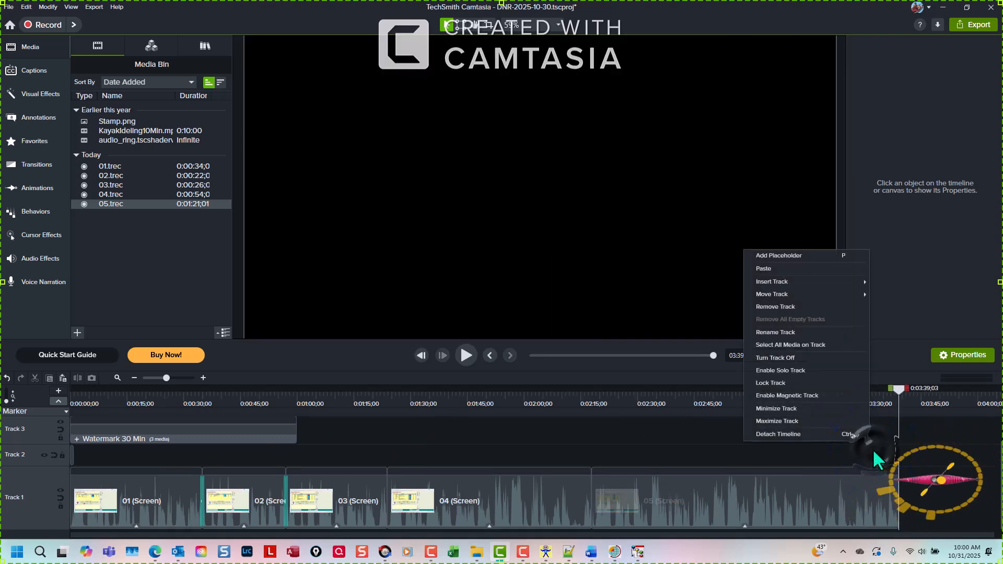
left_click(803, 265)
scroll(967, 494, "up", 2)
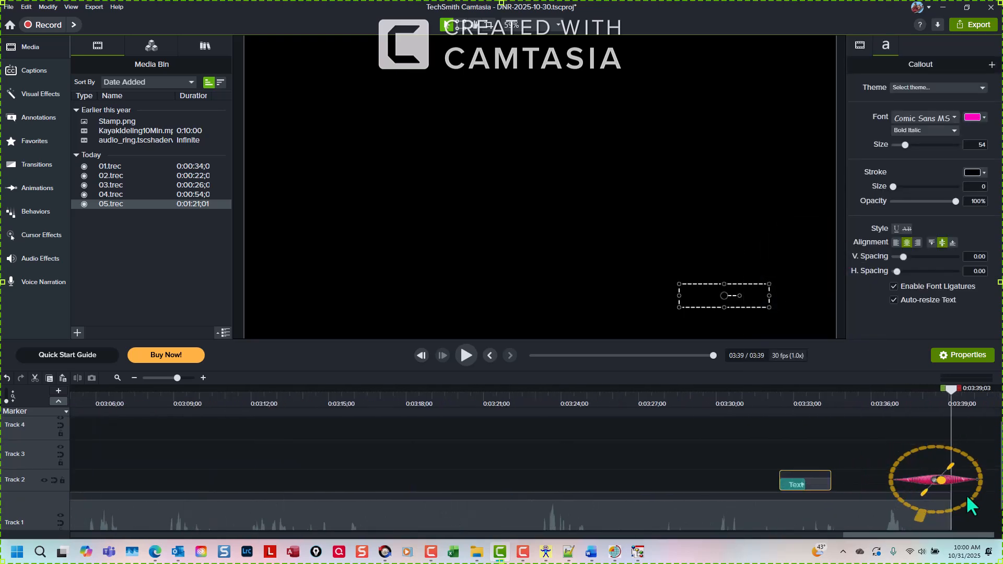
Step: Move the pasted kayakman callout on Track 2 so that it ends together with the 05 clip
left_click_drag(816, 481, 938, 478)
key("comma")
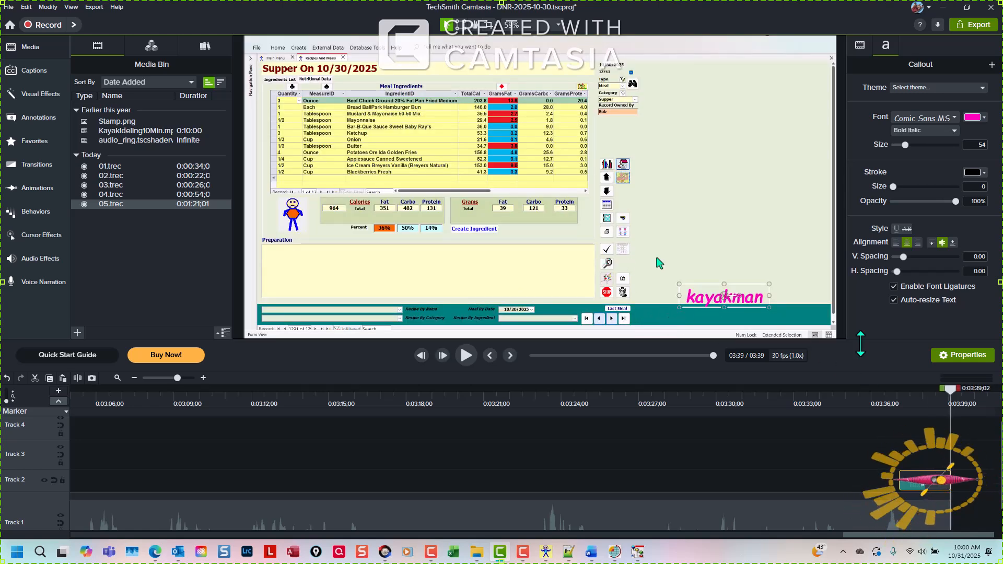
left_click(815, 454)
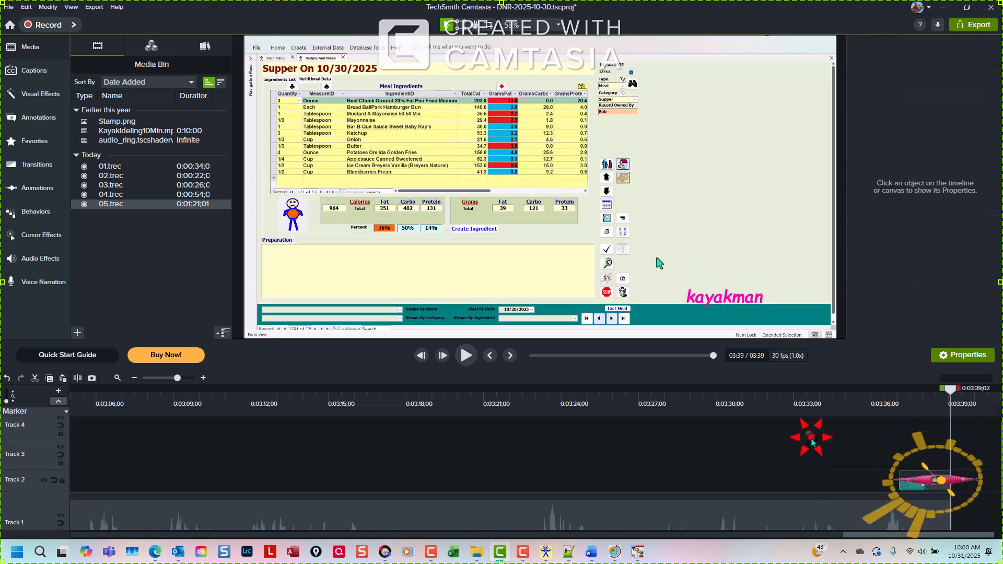
Step: Replace the [Date] placeholder in the opening Daily Nutrition Review title with 30 Oce 2025 and close the Title Box group
key("ctrl+Home")
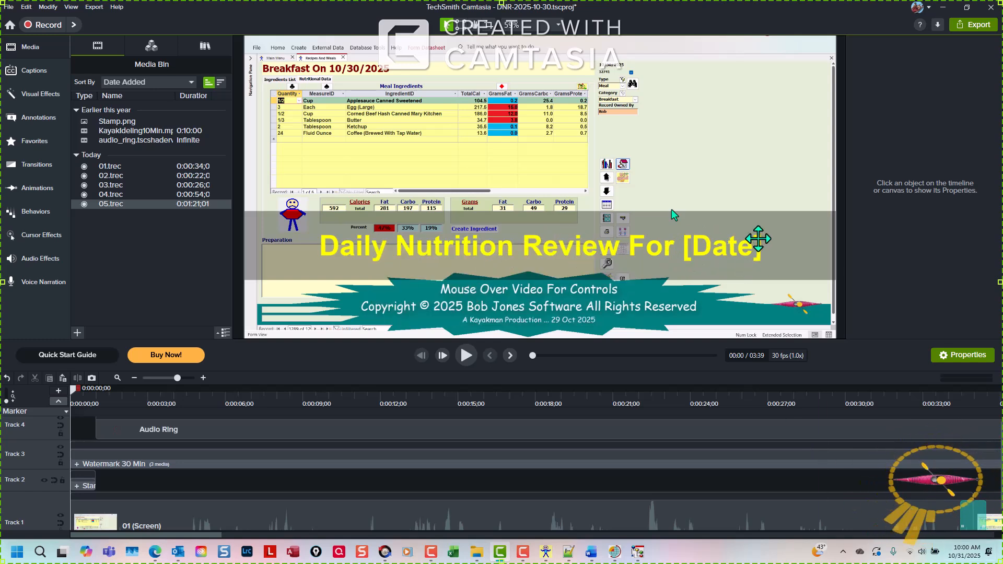
left_click(692, 245)
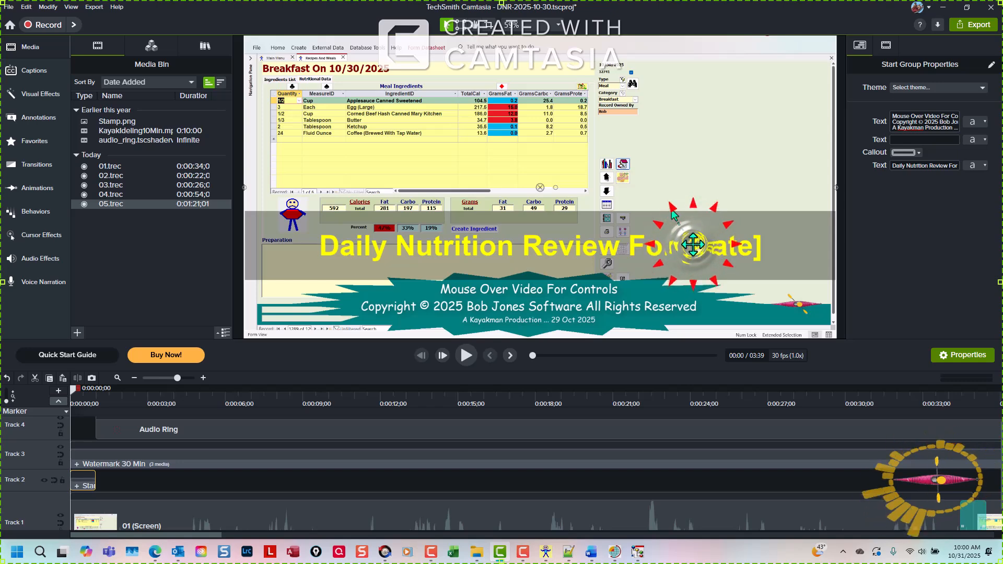
double_click(692, 246)
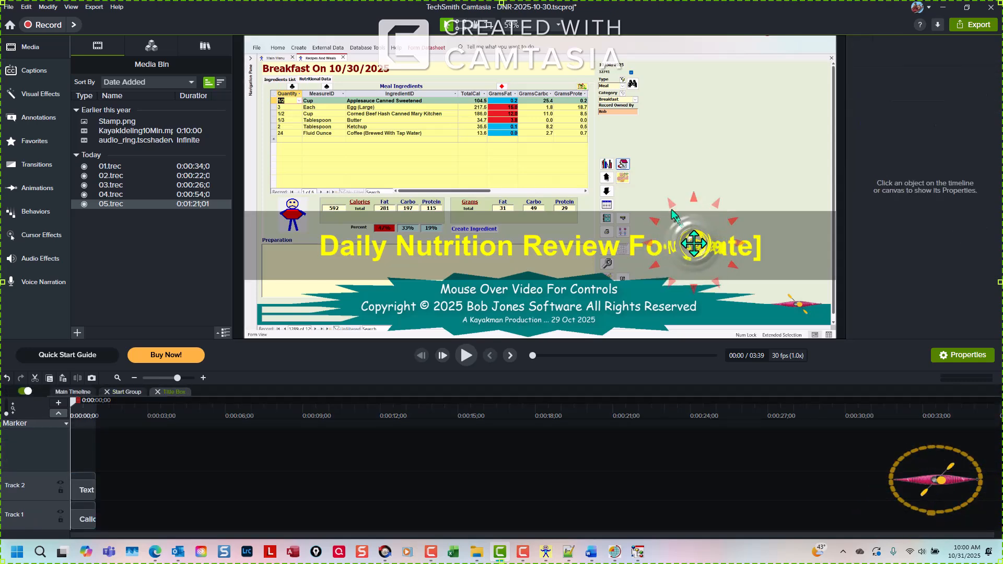
double_click(684, 245)
left_click_drag(684, 245, 763, 249)
type("3")
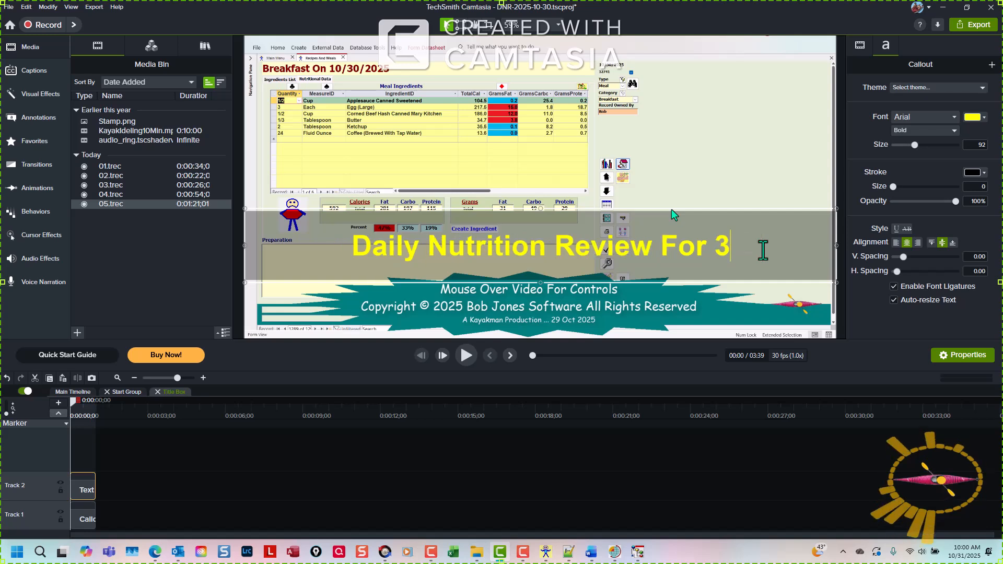
type("0 Oc")
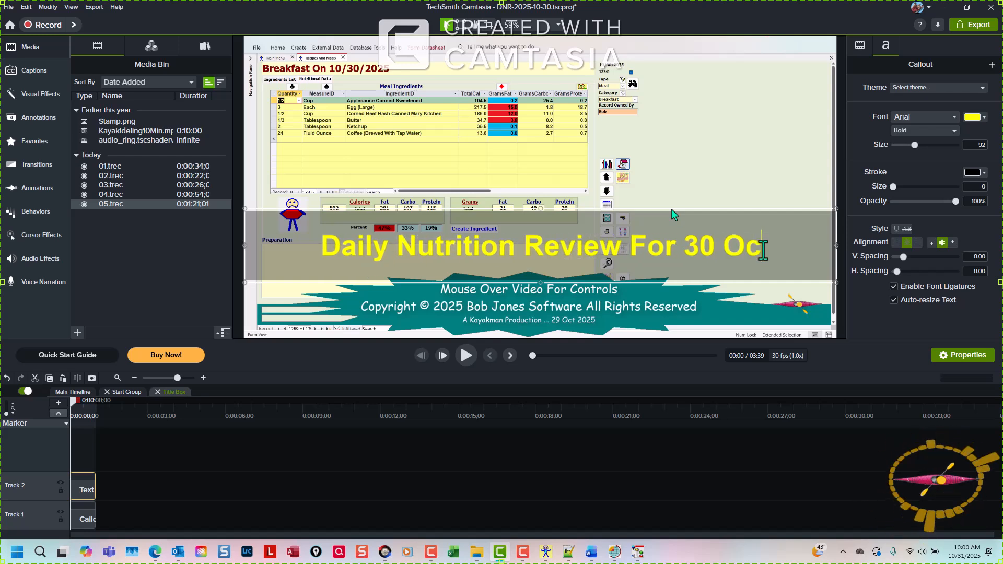
type("e 2025")
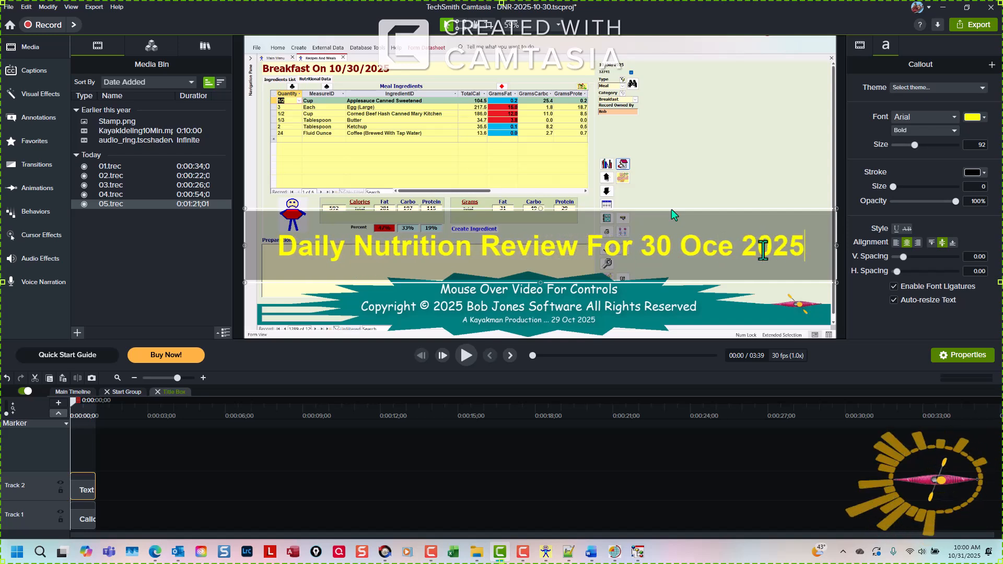
left_click(557, 471)
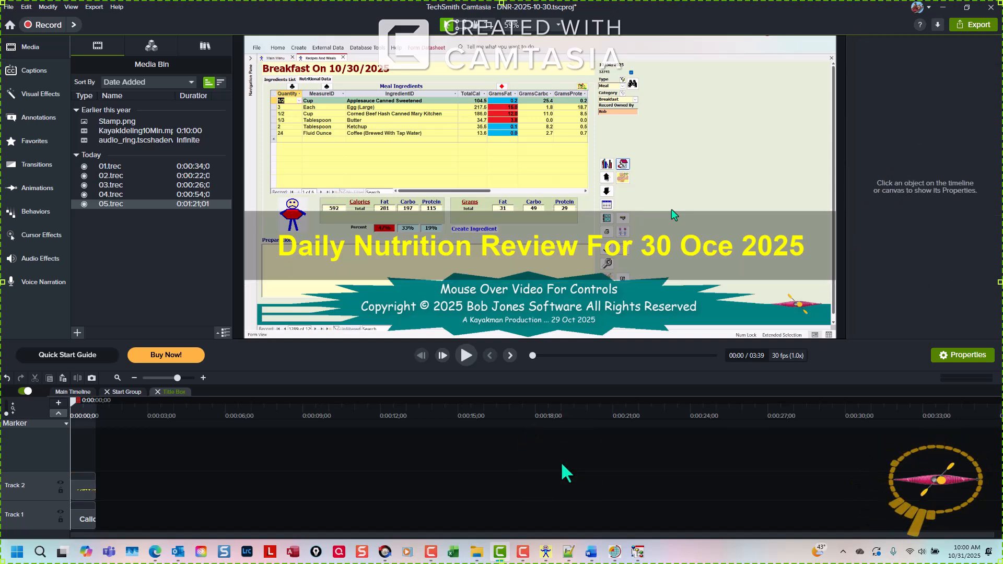
key("ctrl+shift+u")
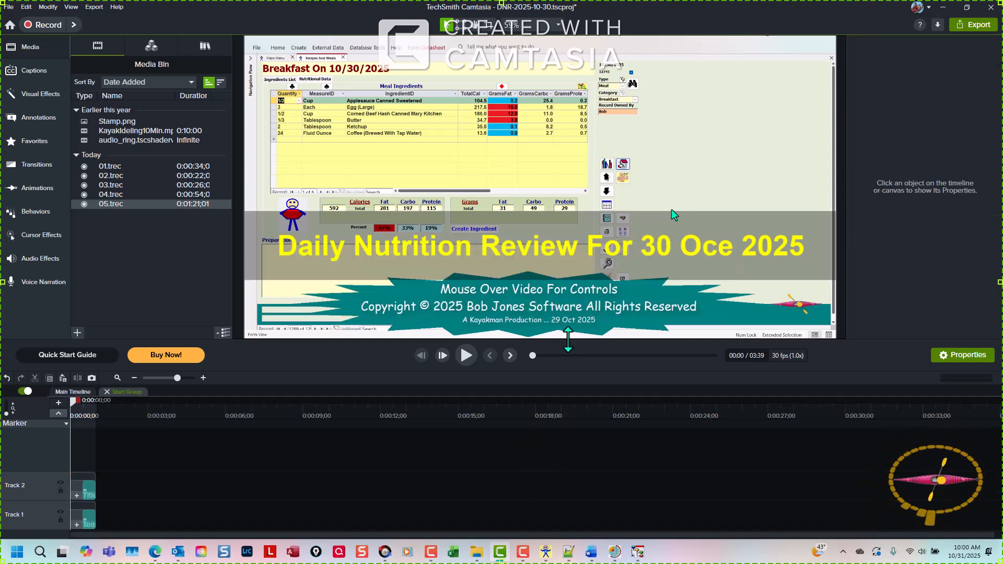
Step: Set the day in the opening stamp's production date to 31 and return to the main timeline
scroll(563, 325, "up", 4, "ctrl")
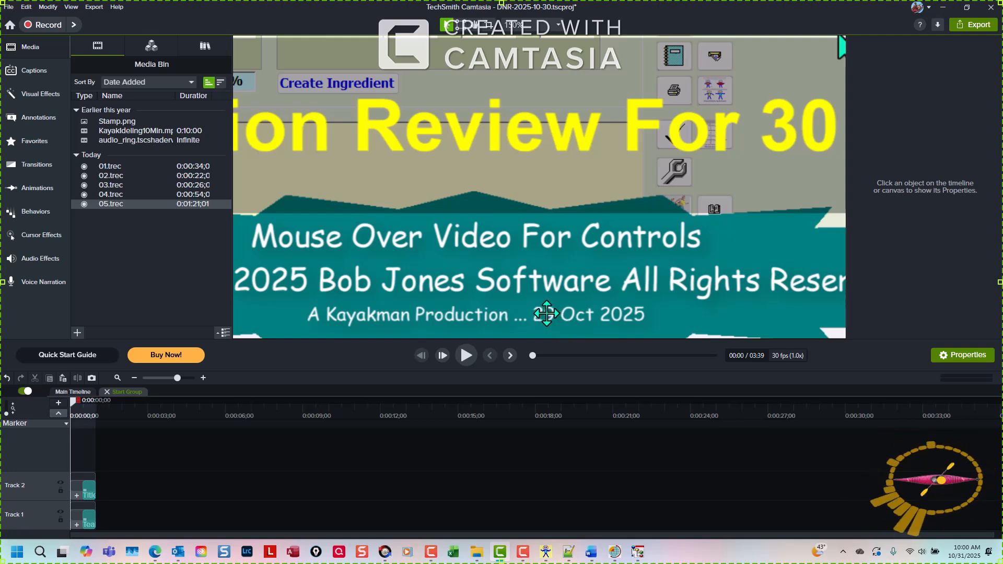
left_click(547, 314)
double_click(546, 313)
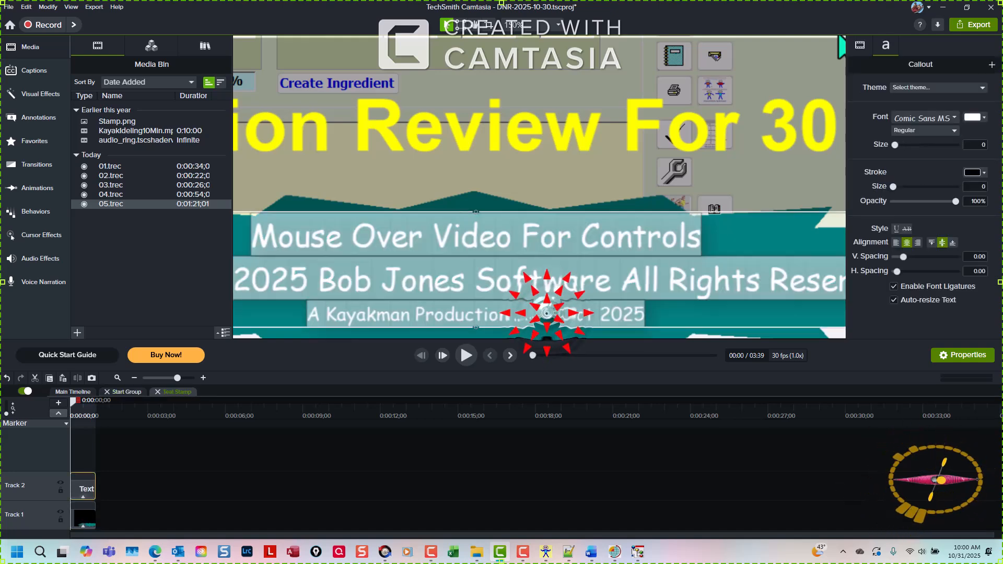
double_click(544, 314)
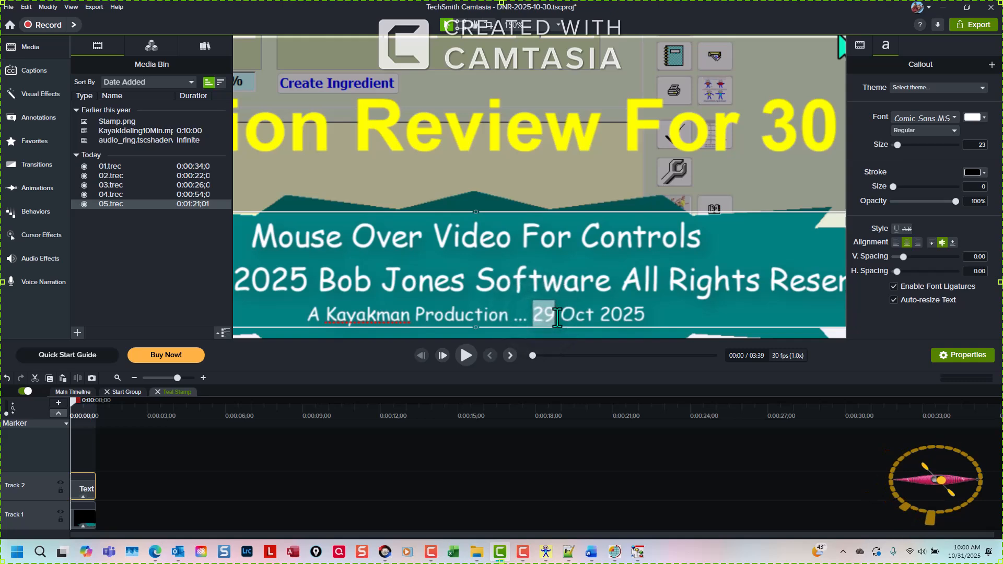
type("31")
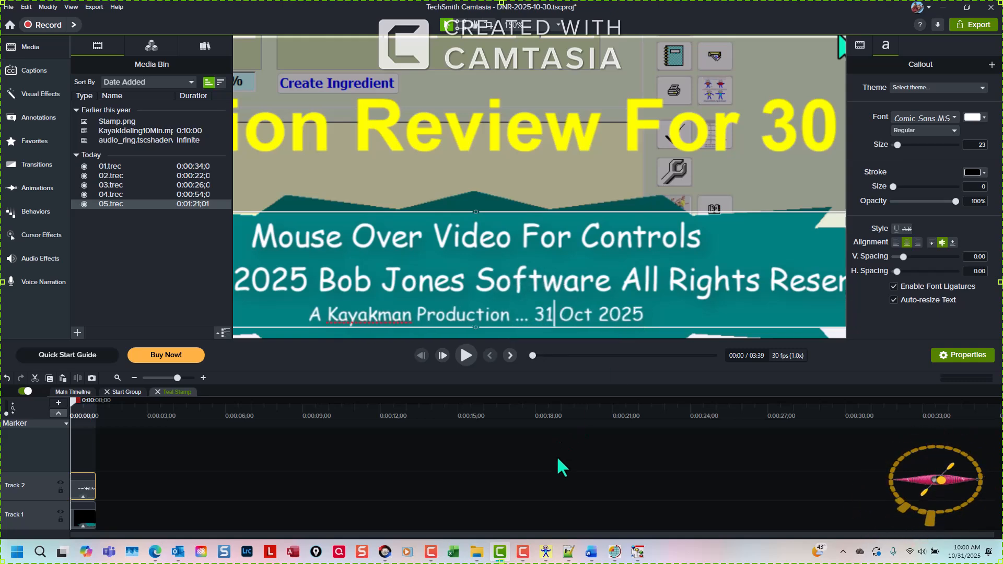
left_click(538, 462)
key("ctrl+shift+u")
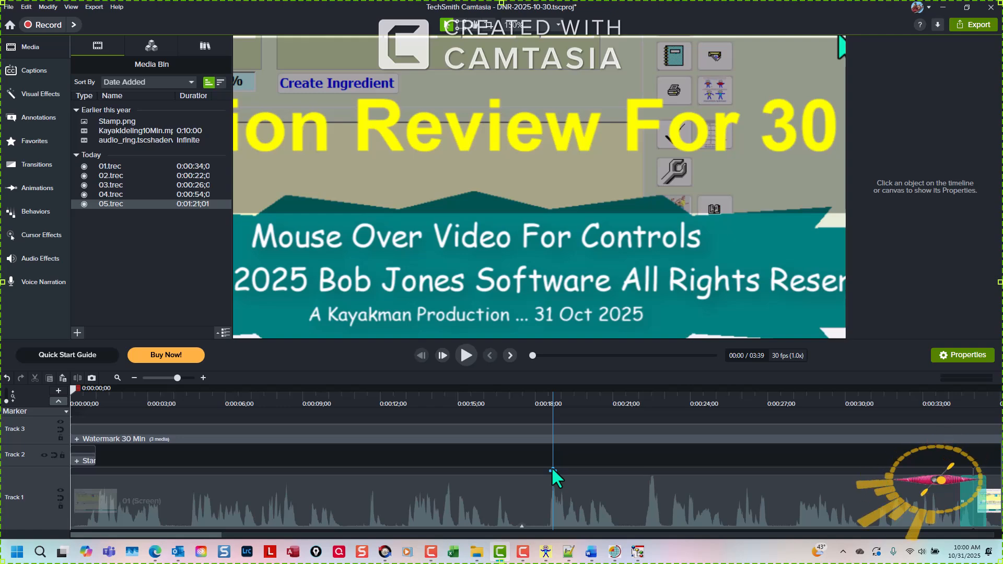
Step: Fit the whole project in the timeline and the whole frame on the canvas, and save the project
key("ctrl+shift+7")
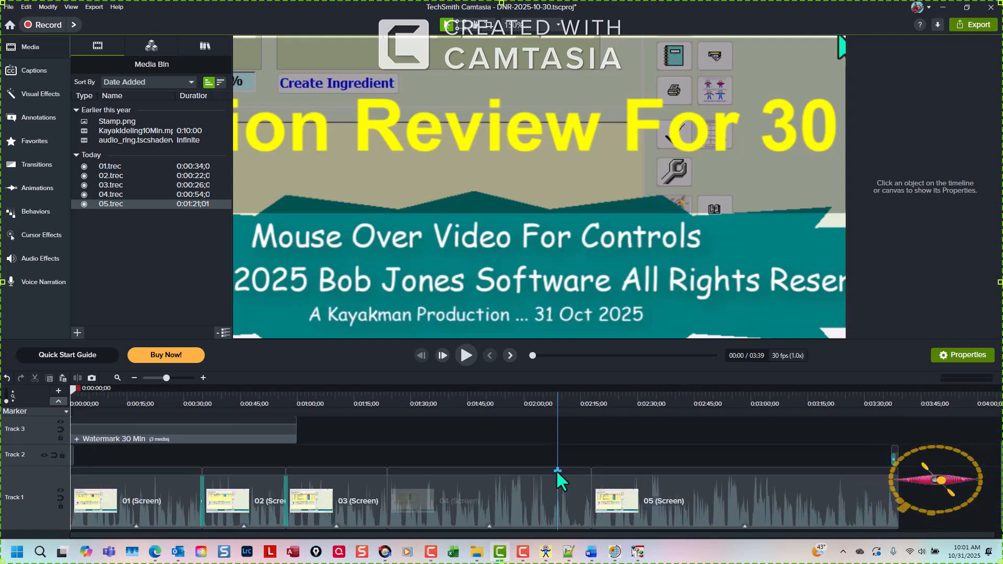
key("ctrl+shift+z")
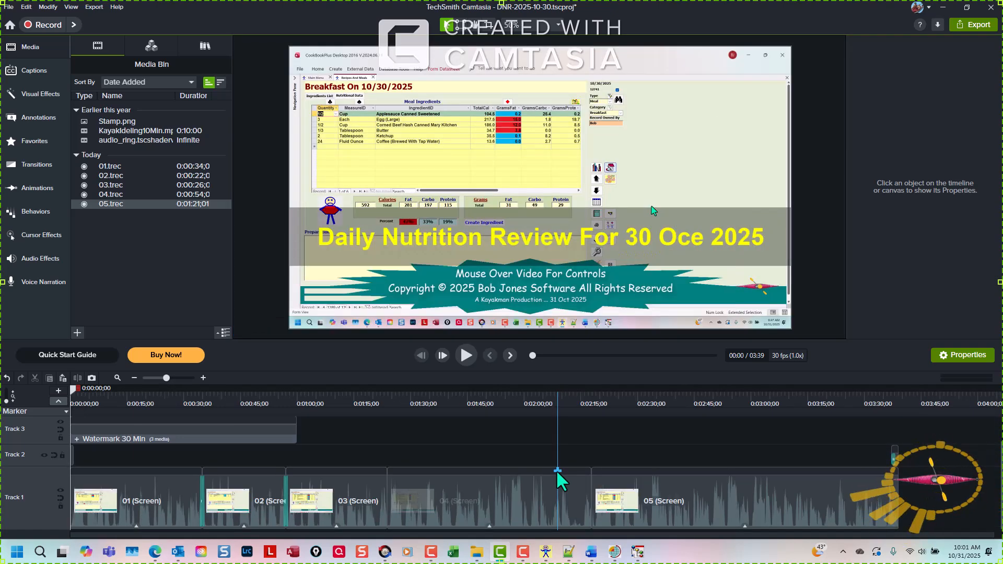
key("ctrl+s")
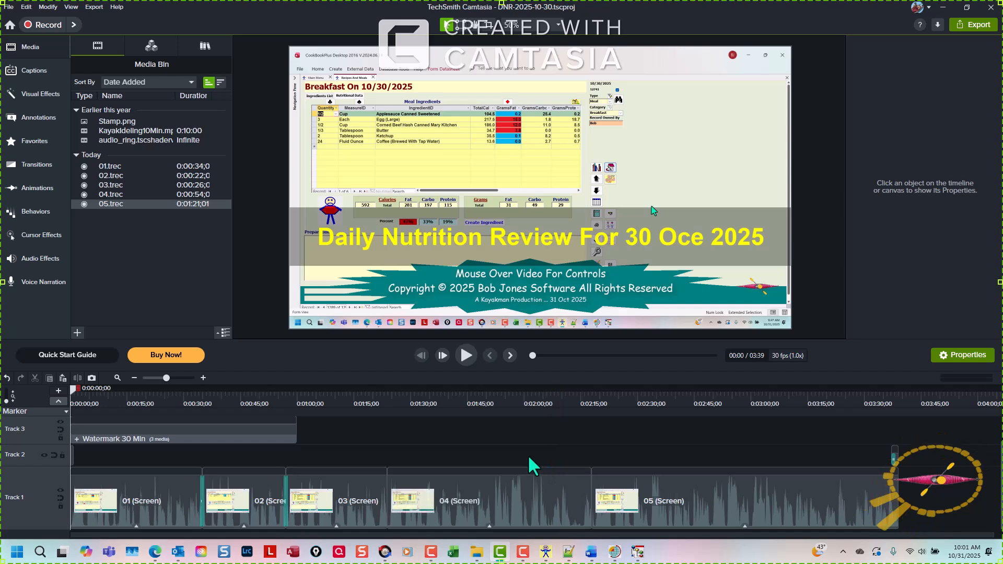
Step: Extend the Audio Ring on Track 4 and the Watermark 30 Min group on Track 3 to the end of the 05 clip, and save
scroll(494, 437, "up", 1)
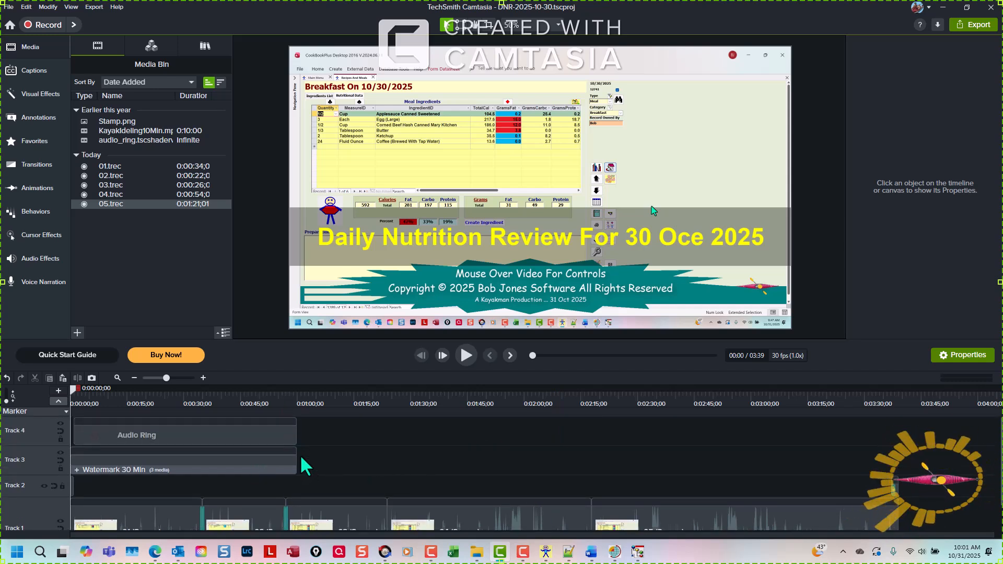
left_click_drag(309, 459, 895, 487)
left_click(913, 488)
key("ctrl+End")
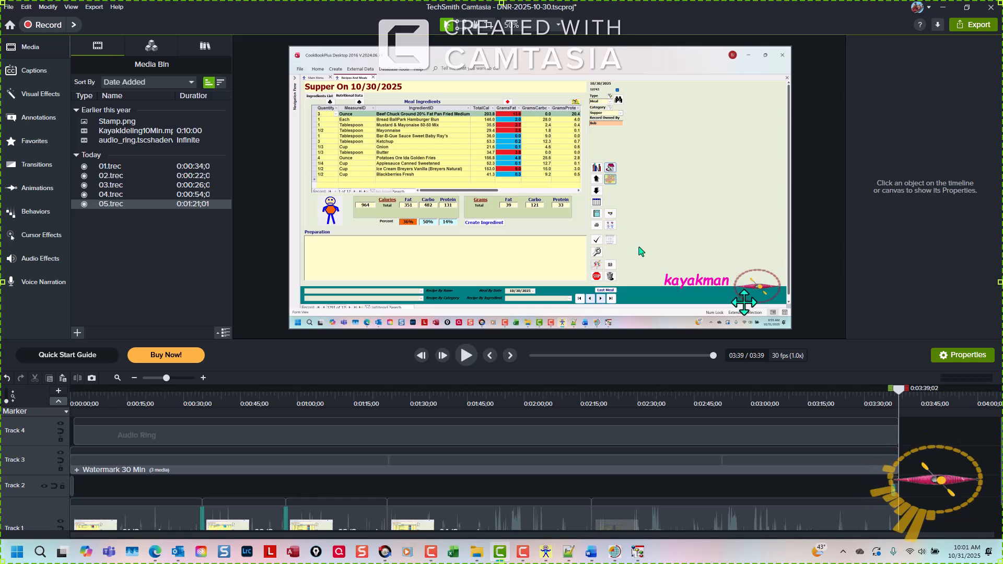
key("ctrl+Home")
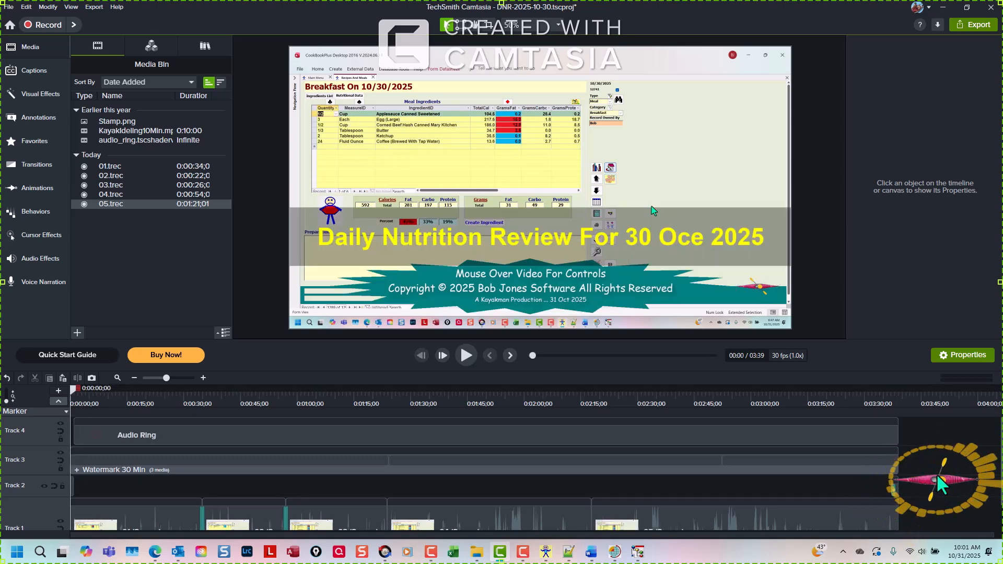
key("ctrl+s")
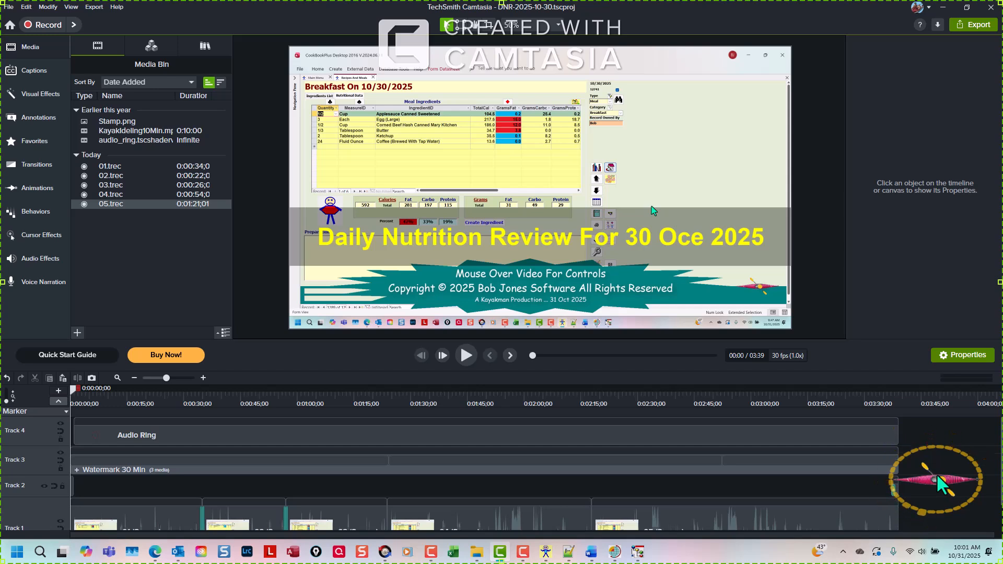
Step: Export the time range of the 01 clip with watermark as an MP4 named Breakfast in WORKINGFOLDER NL, and clear the timeline selection
scroll(904, 466, "down", 1)
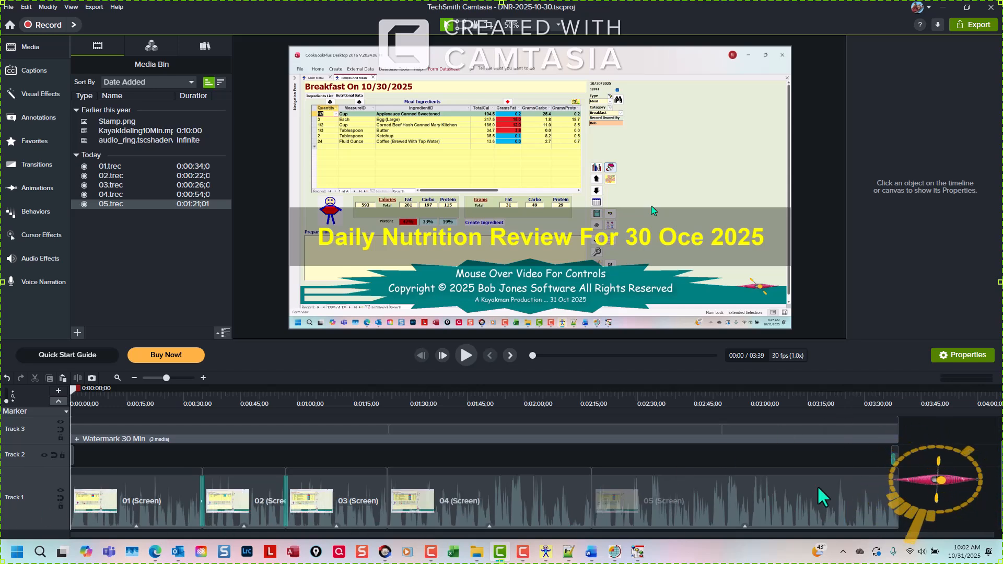
left_click(114, 500)
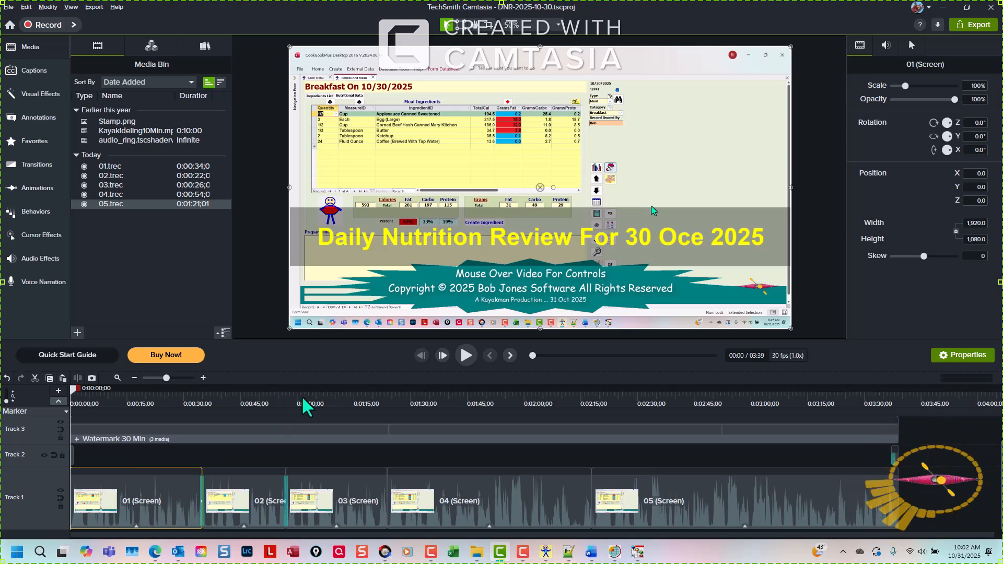
key("ctrl+shift+alt+Right")
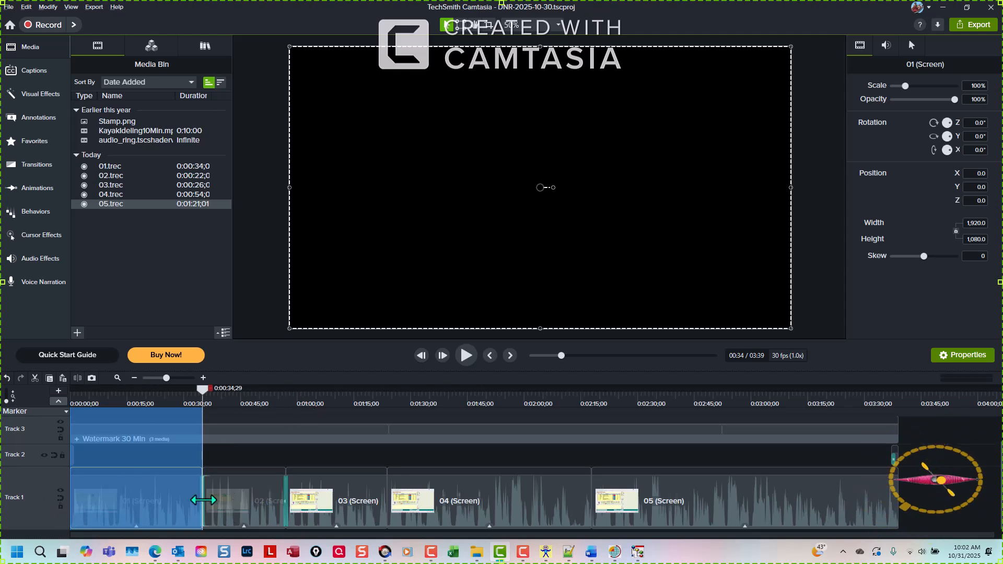
right_click(156, 500)
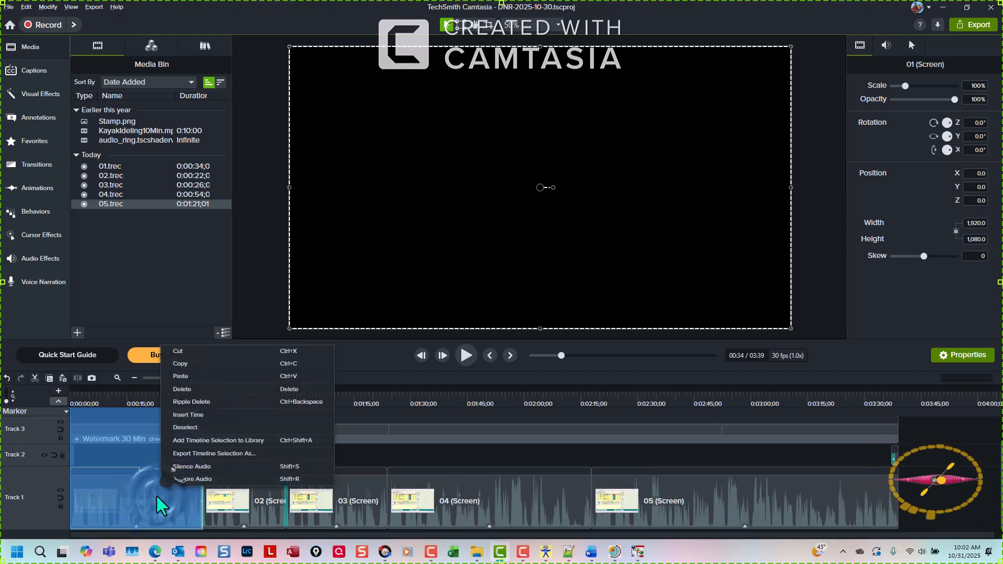
left_click(252, 454)
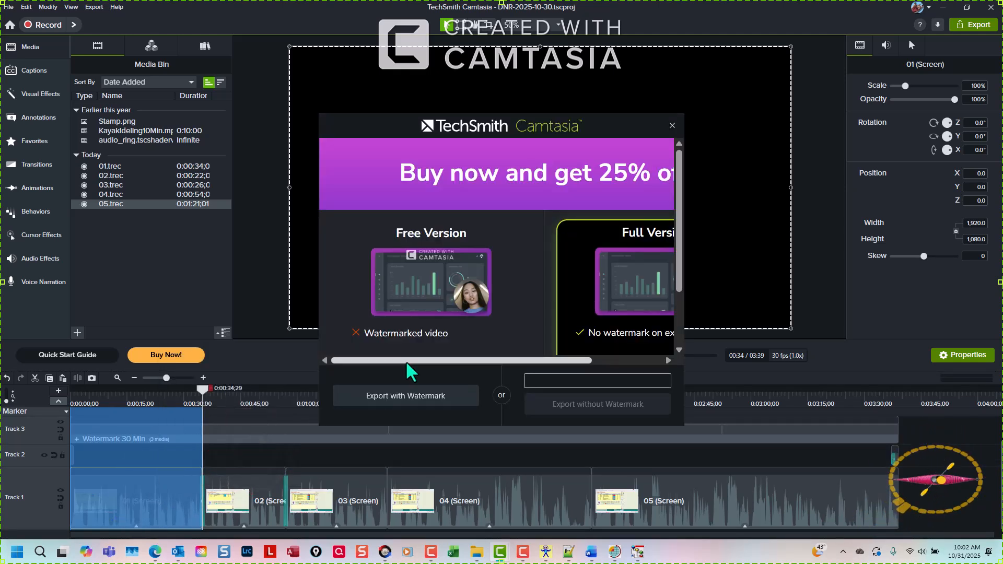
left_click(418, 402)
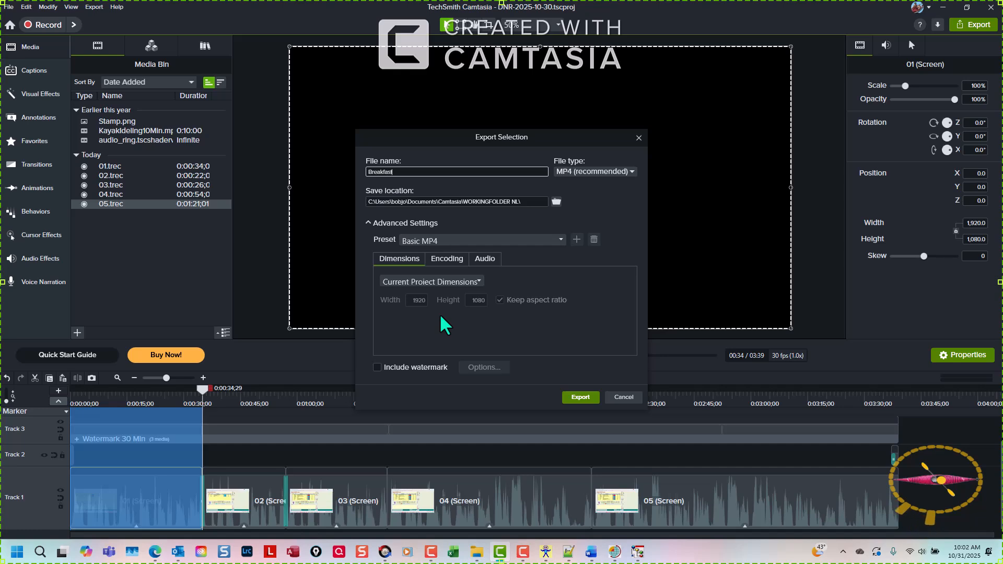
left_click(580, 397)
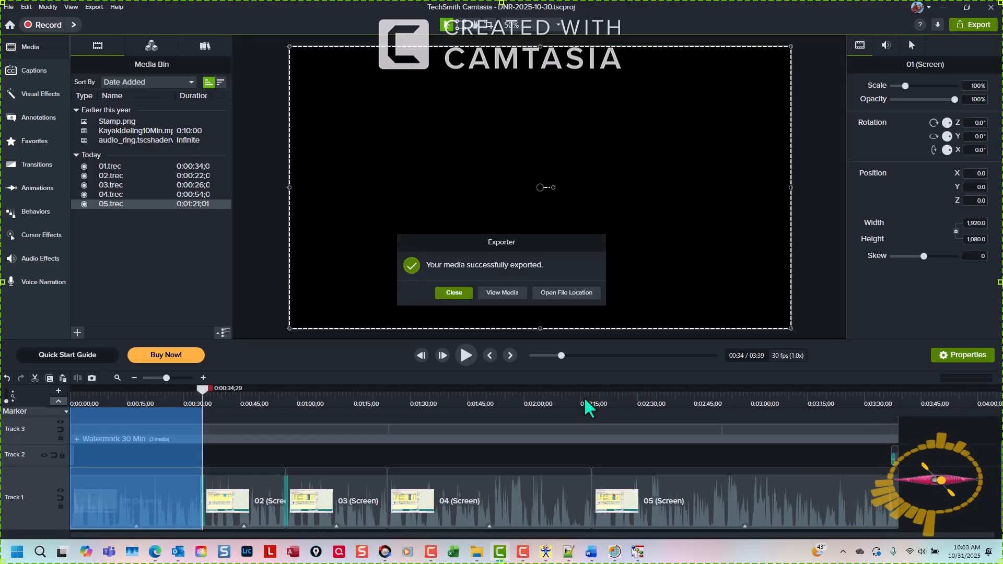
key("Return")
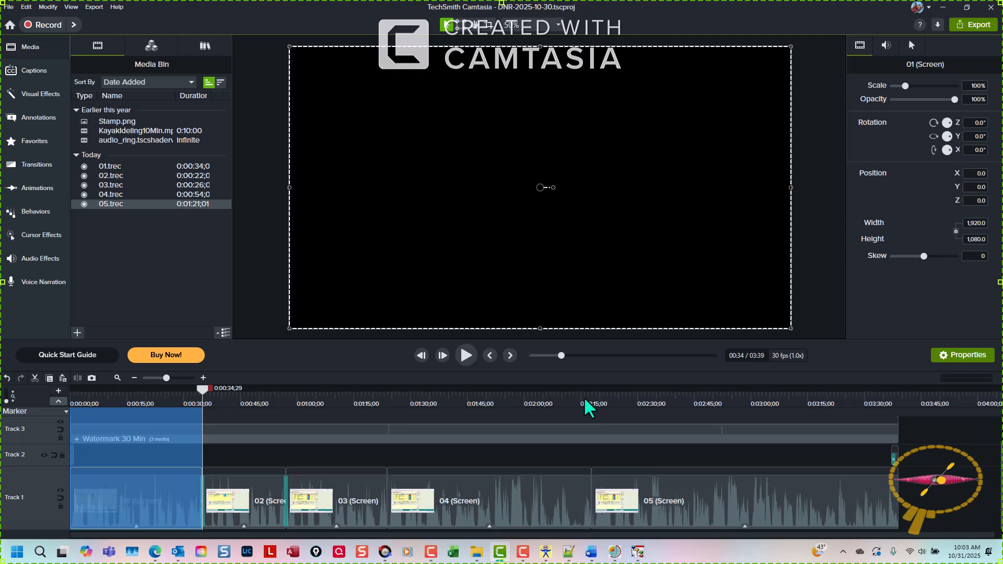
key("ctrl+shift+d")
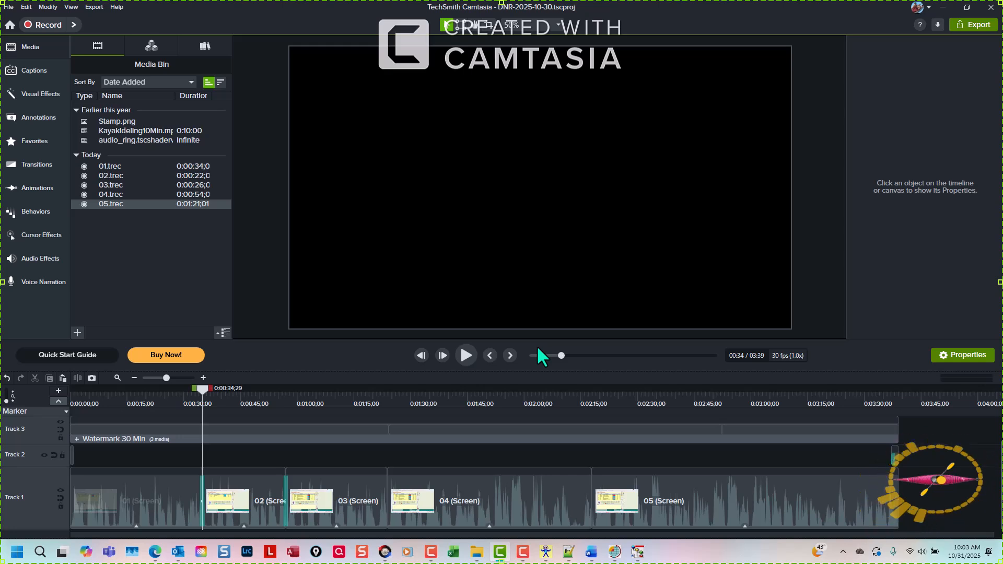
Step: Mark the time range spanned by the 02 clip on the timeline
key("ctrl+shift+alt+Right")
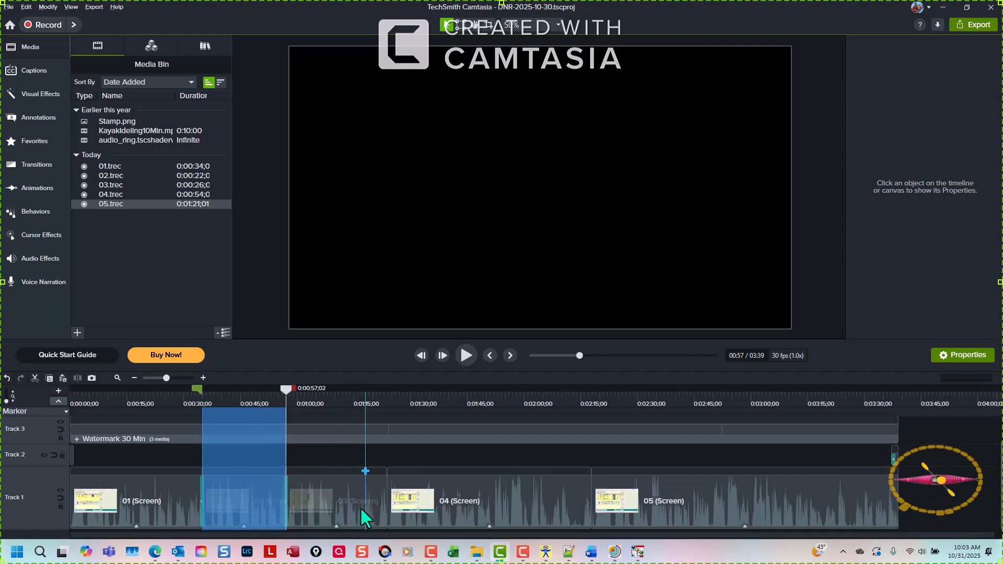
left_click(530, 497)
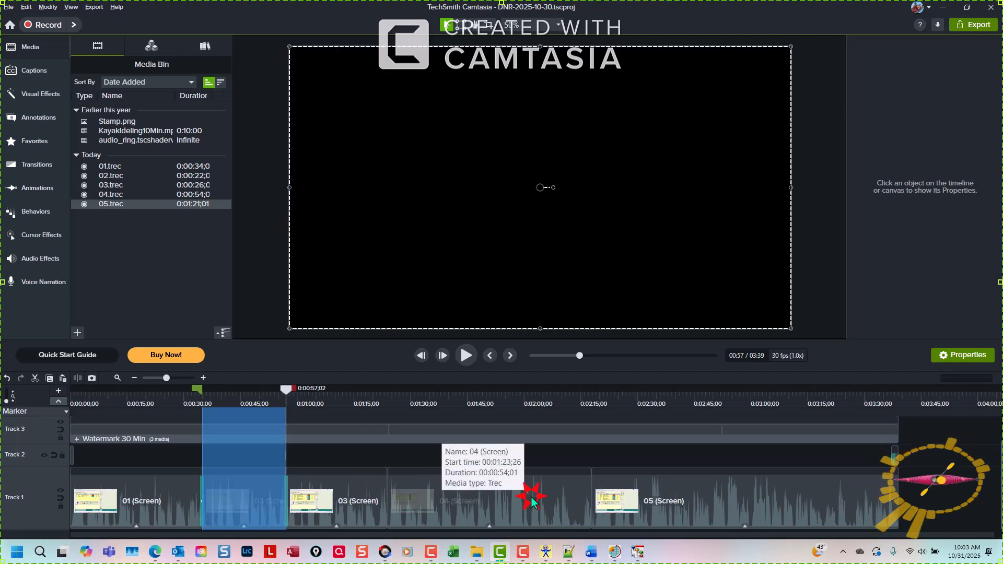
left_click(761, 490)
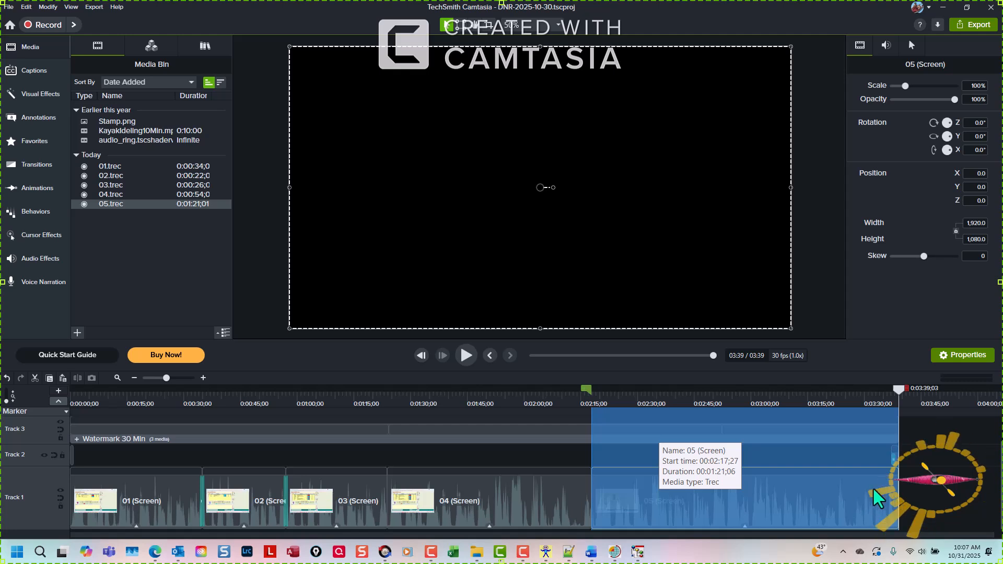
Step: Clear the time selection over the 05 clip and return the playhead to the start of the project
key("ctrl+Home")
left_click(823, 497)
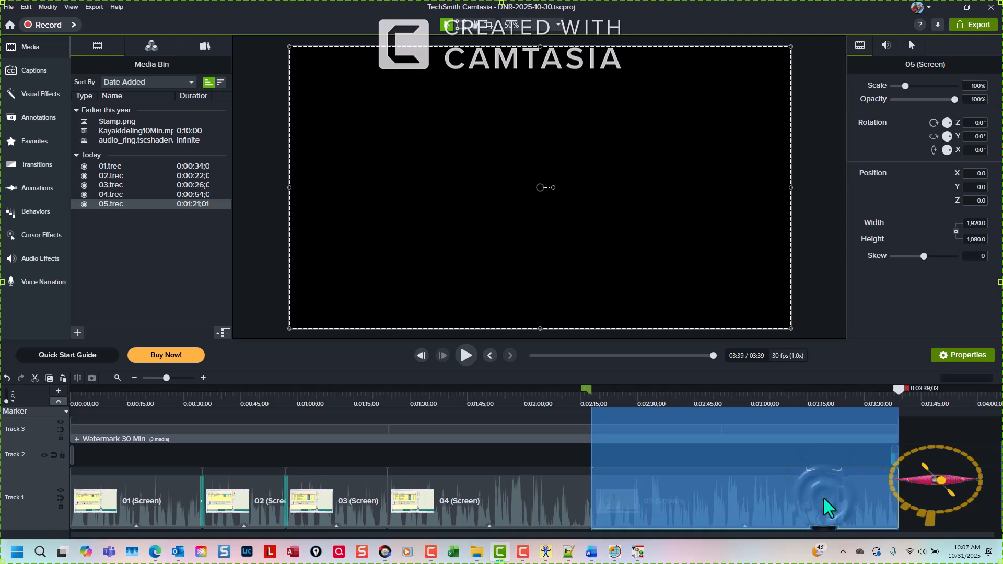
key("ctrl+Home")
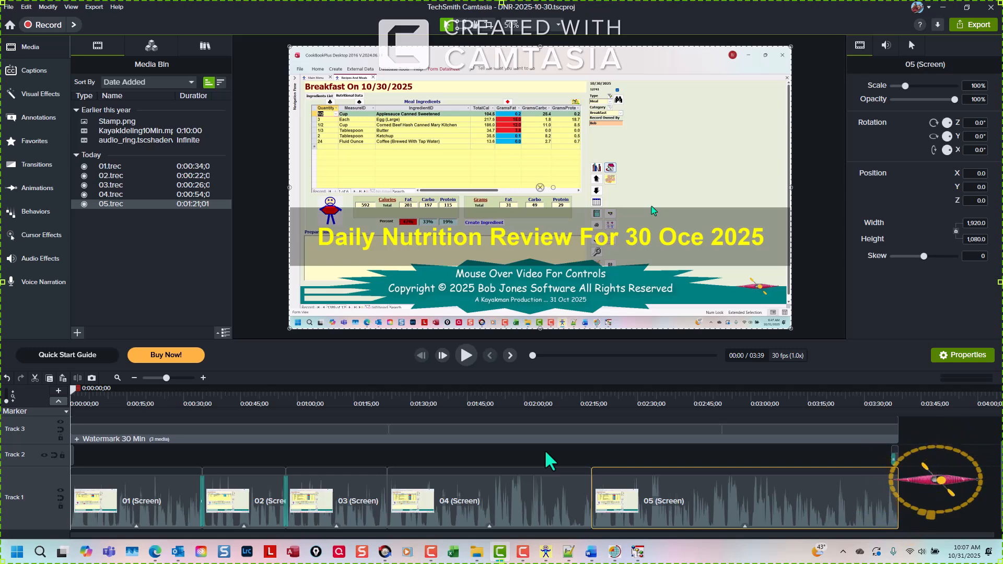
Step: Save the project again as DNR-2025-10-30.tscproj in WORKINGFOLDER NL, overwriting the existing file
key("alt+f")
key("a")
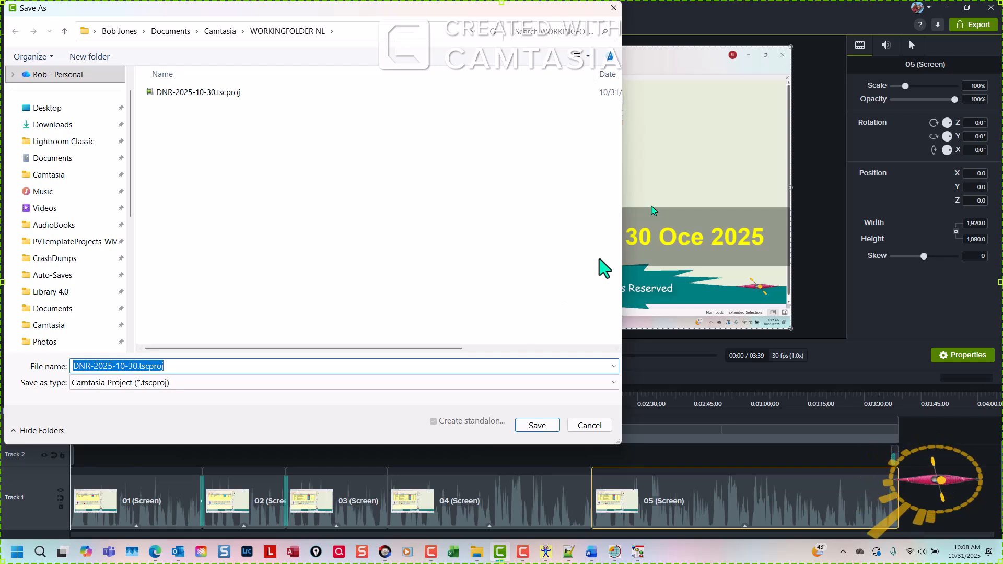
left_click(482, 272)
left_click(151, 93)
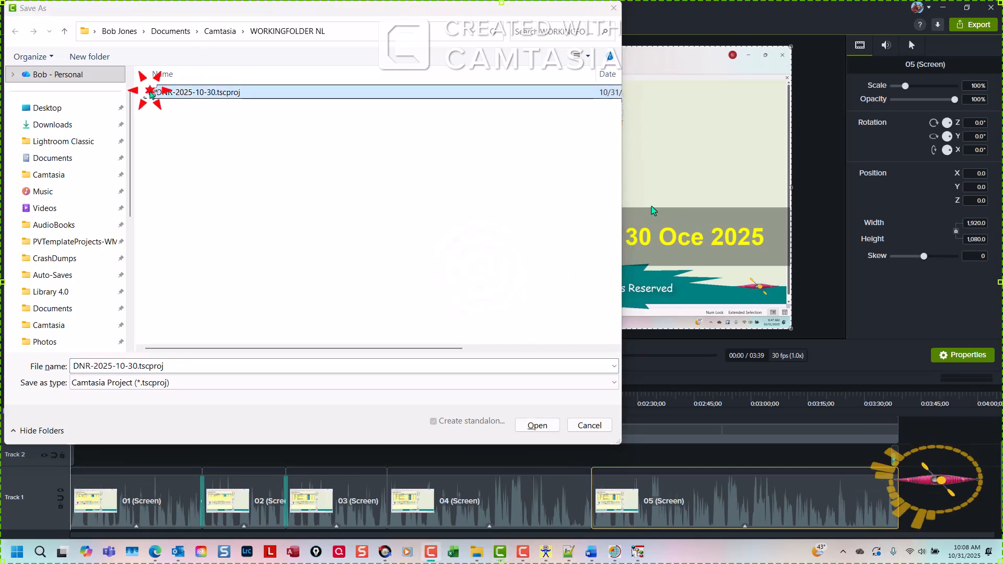
left_click(546, 425)
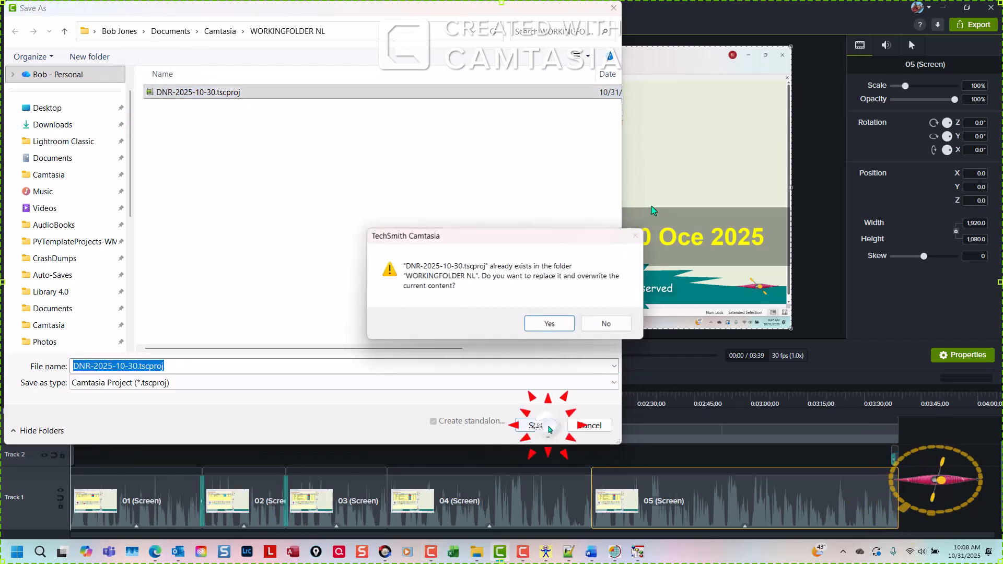
left_click(552, 324)
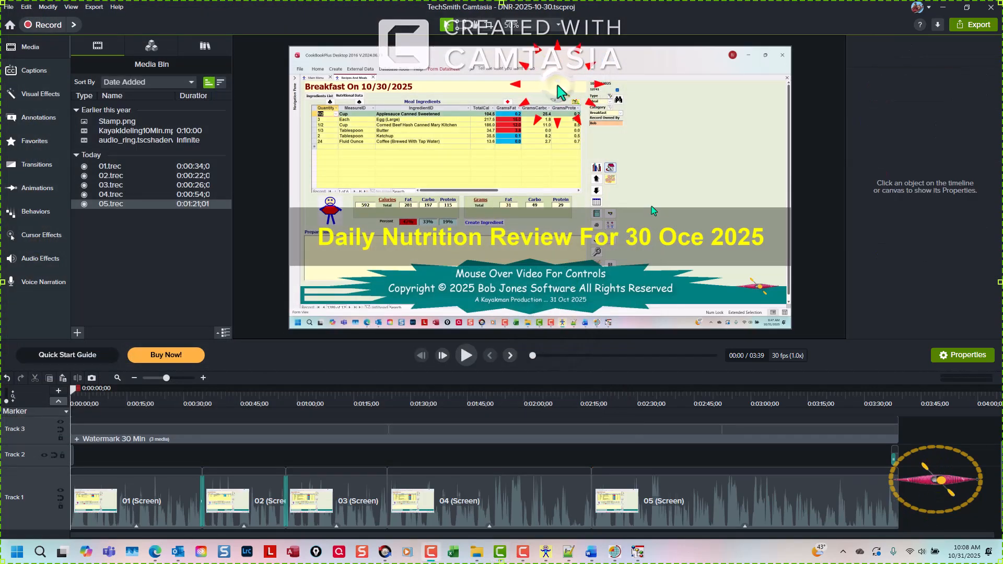
Step: Delete all media from the timeline and empty the Media Bin
left_click(576, 450)
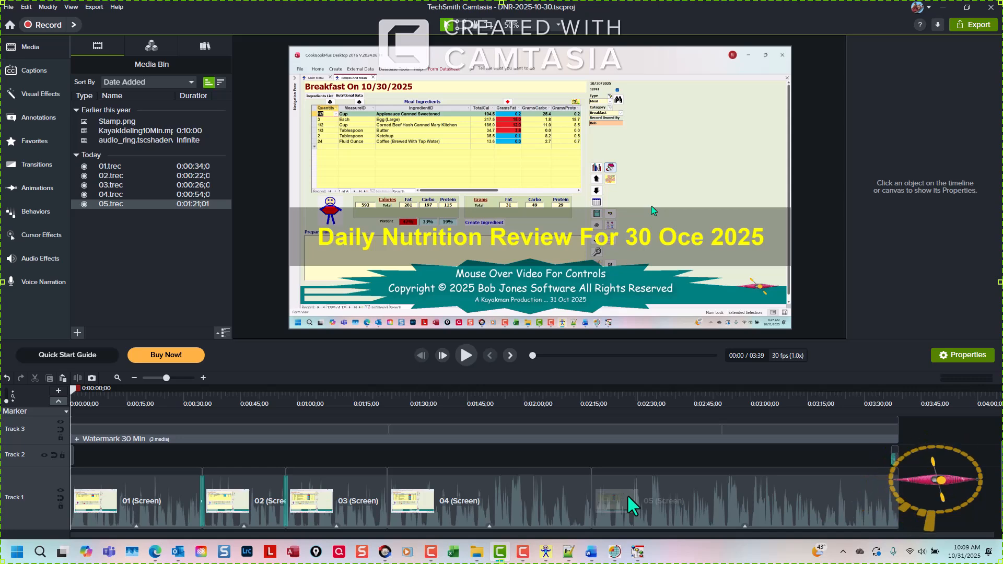
key("ctrl+a")
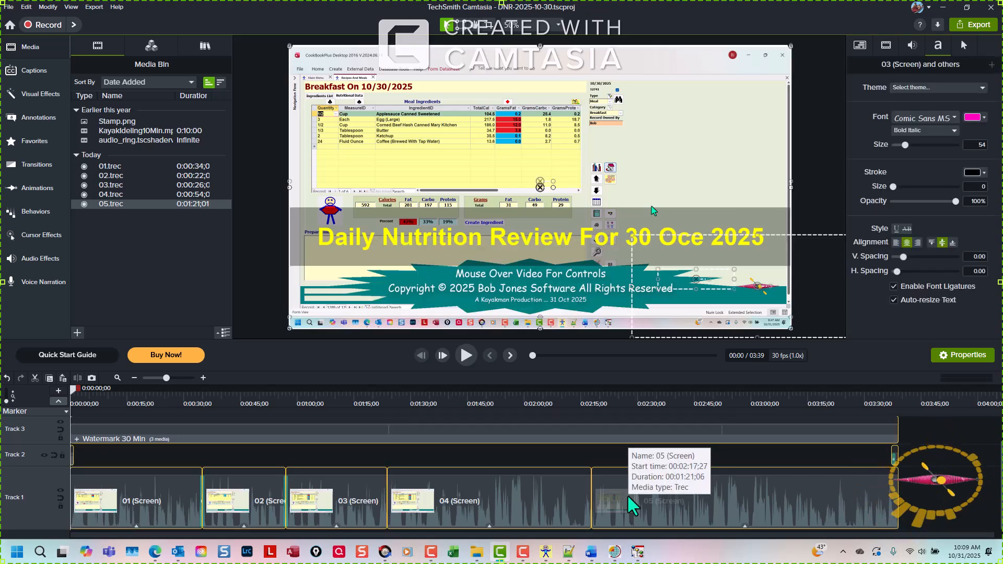
key("Delete")
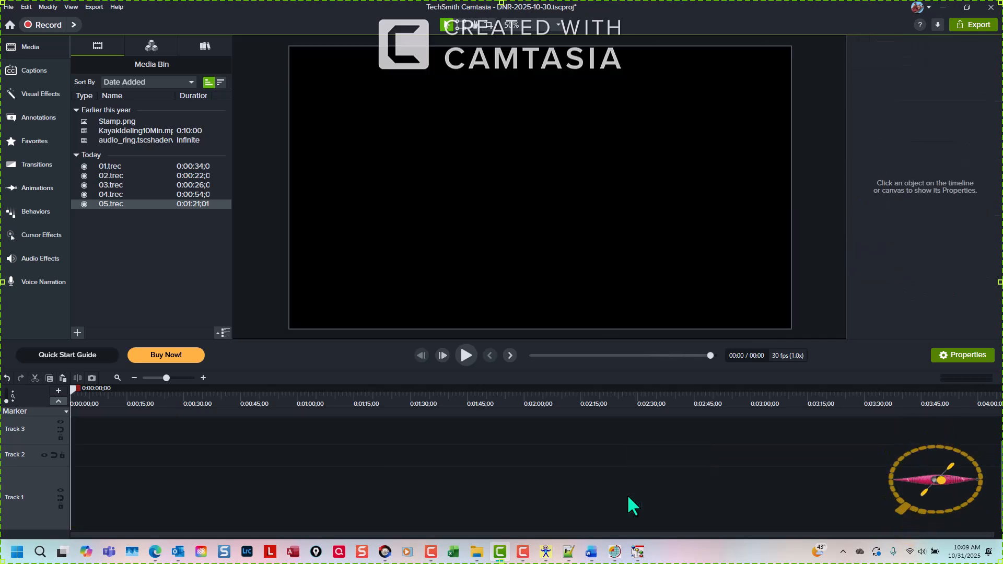
left_click(138, 246)
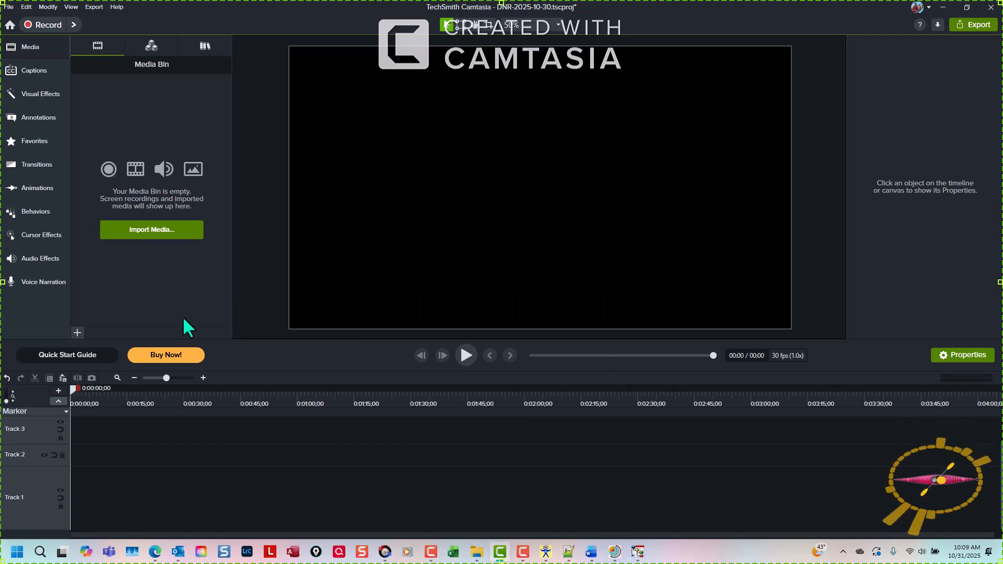
Step: Import Breakfast.mp4, Lunch.mp4, Supper.mp4, Snapshot.mp4 and History.mp4 into the Media Bin and select Breakfast.mp4 there
key("ctrl+i")
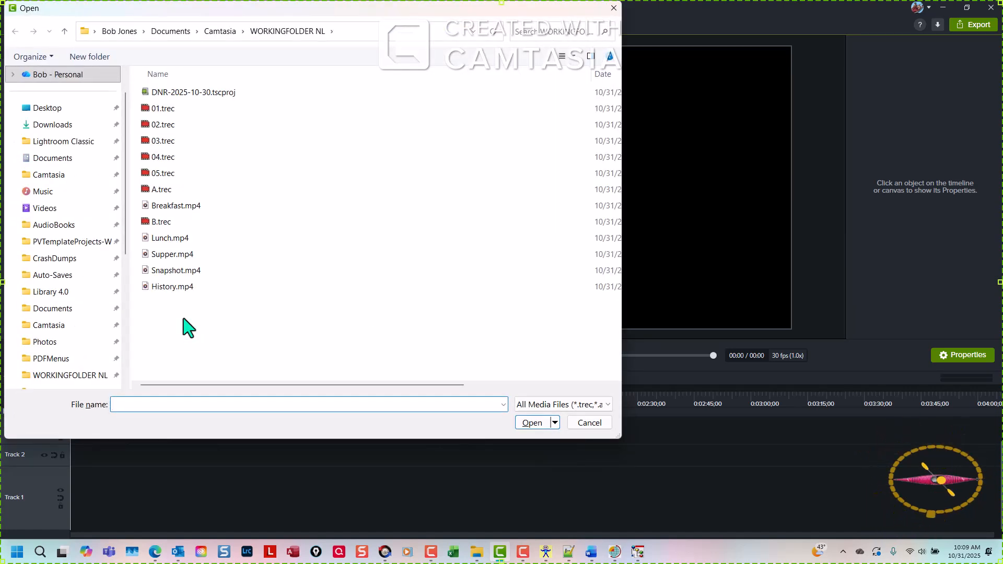
left_click(177, 205)
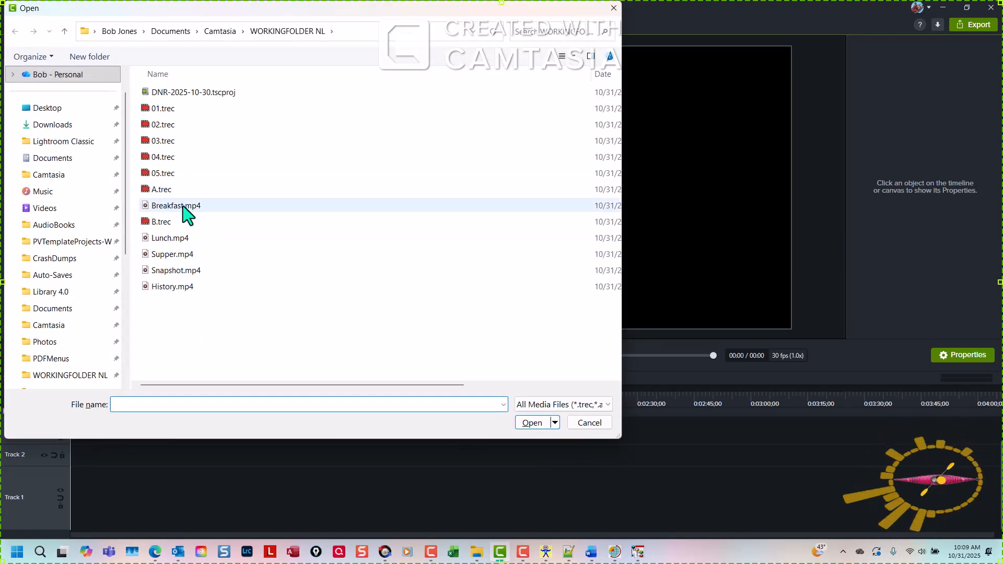
left_click(183, 238, "ctrl")
left_click(185, 255, "ctrl")
left_click(190, 270, "ctrl")
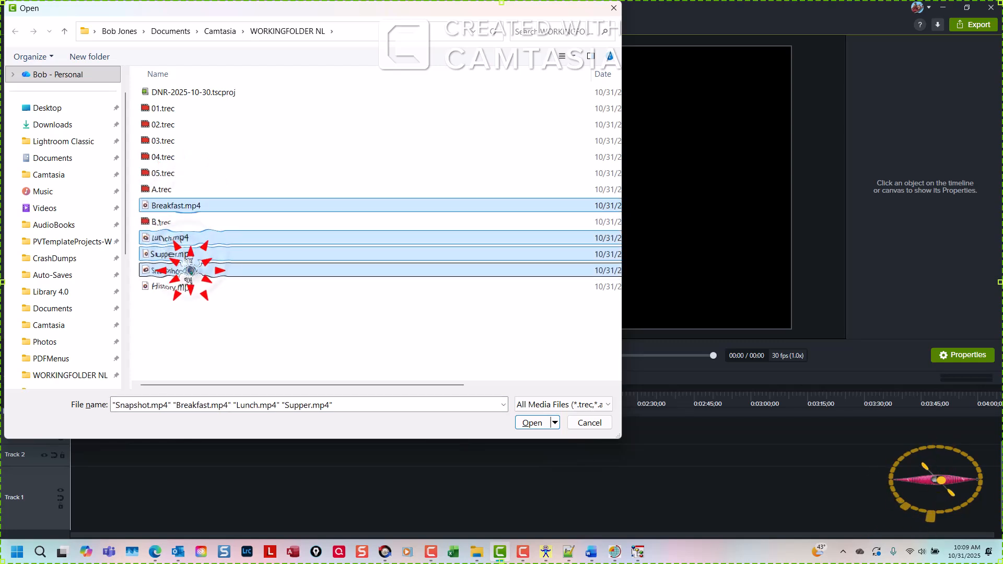
left_click(192, 286, "ctrl")
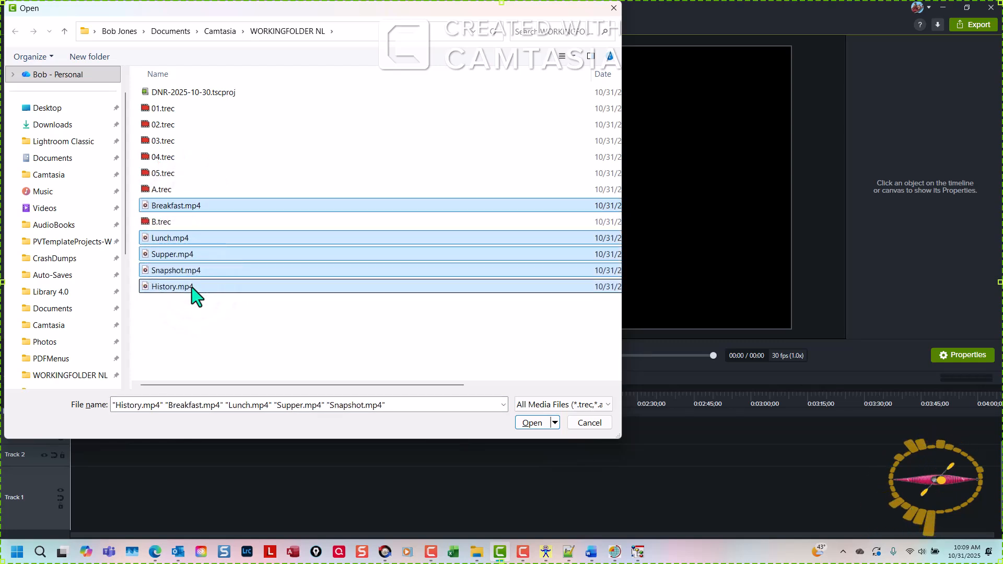
key("Return")
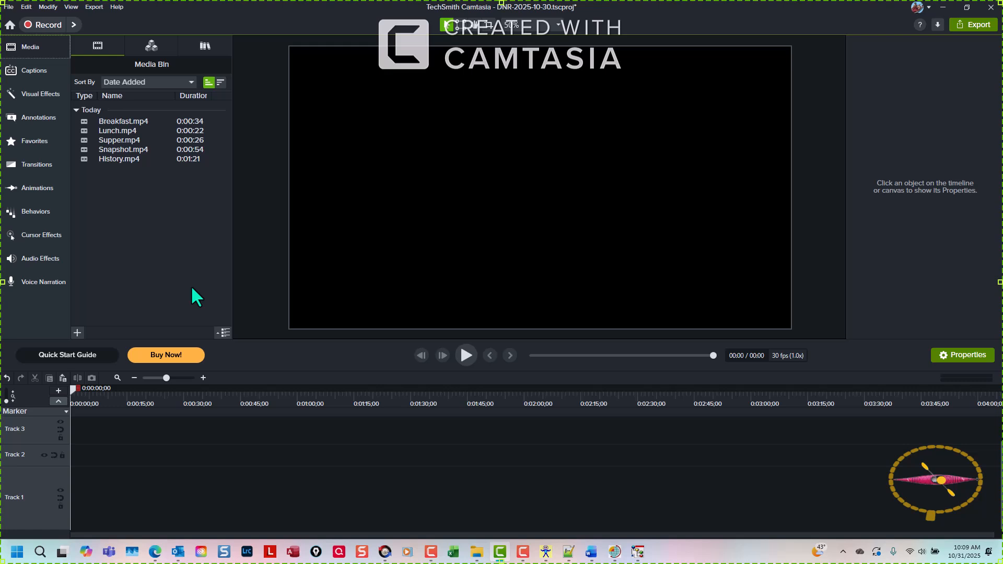
left_click(131, 120)
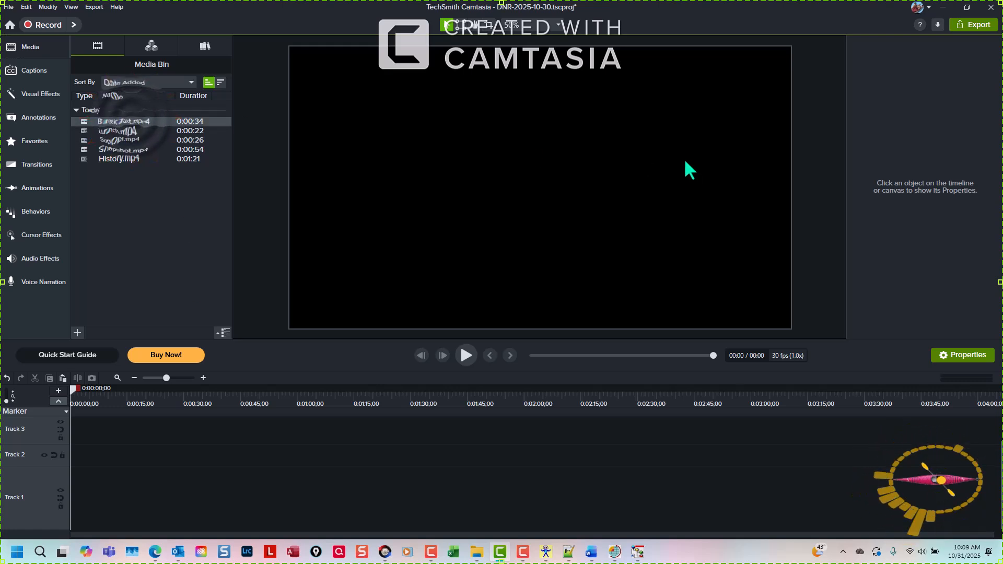
Step: Add all five clips, Breakfast through History, from the Media Bin to the timeline at the playhead and save the project
key("shift+Down")
key("shift+Down")
key("shift+Down")
key("shift+Down")
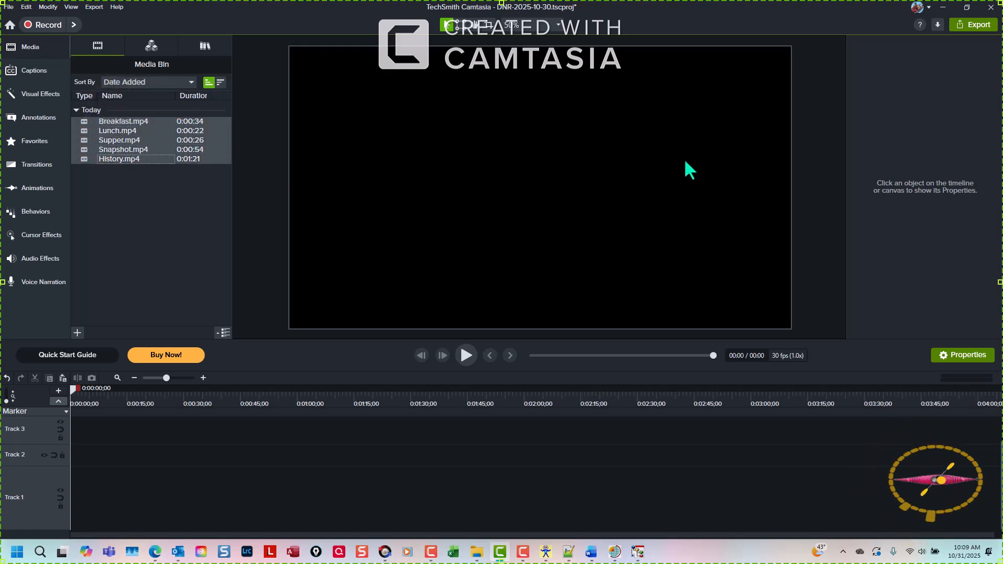
right_click(115, 137)
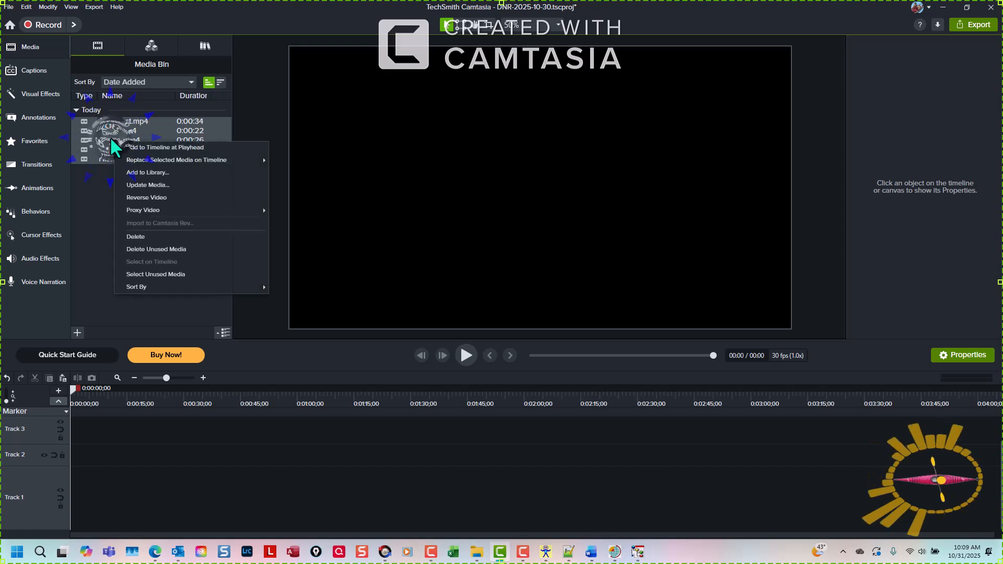
left_click(122, 144)
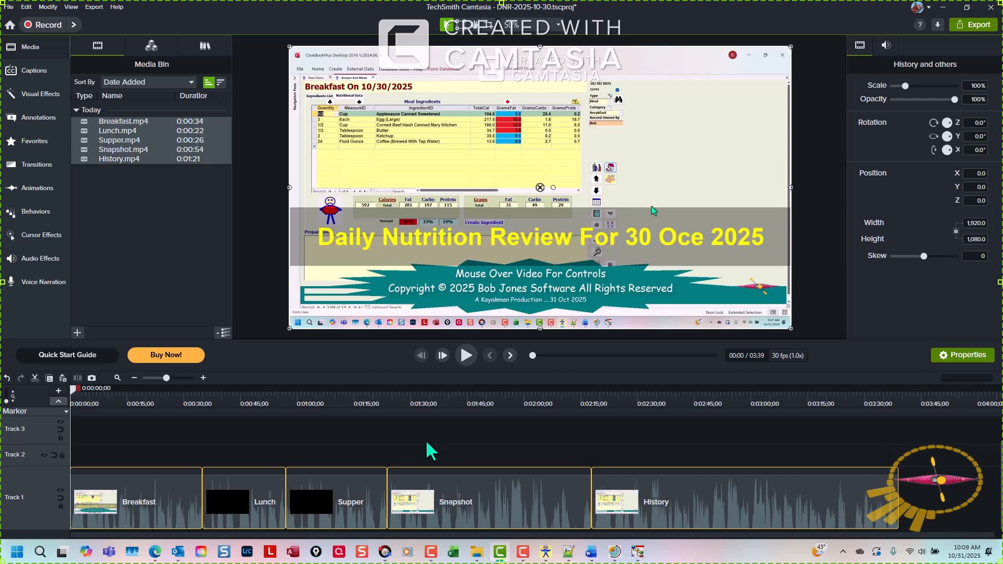
key("ctrl+s")
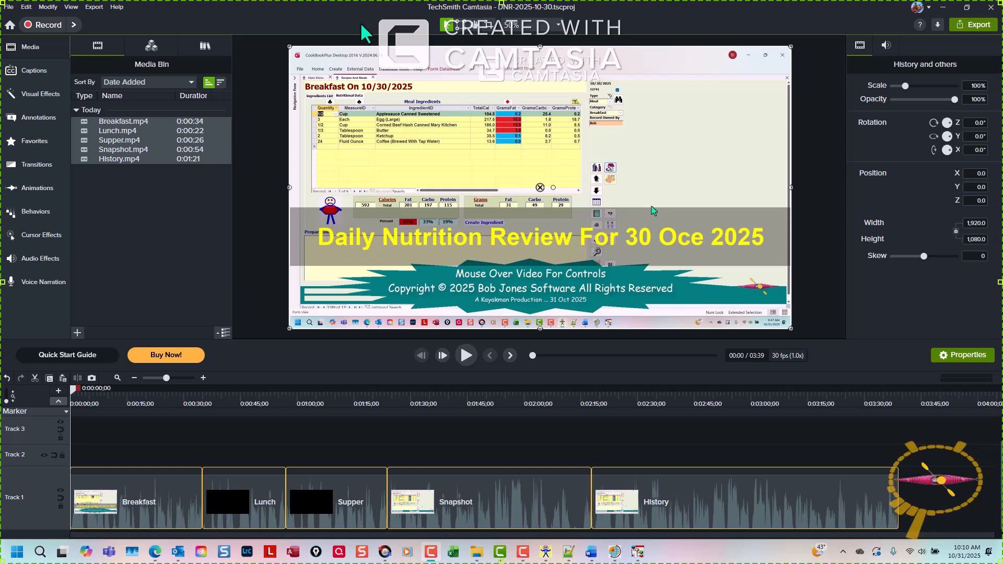
Step: Apply the Clip Speed visual effect to all five timeline clips and return to the Media Bin
left_click(249, 281)
key("x")
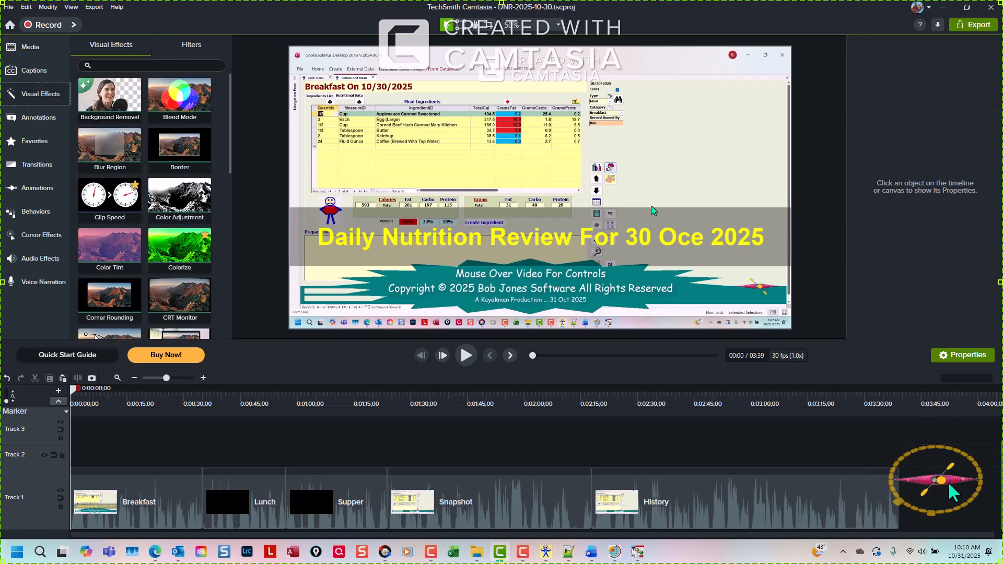
key("ctrl+a")
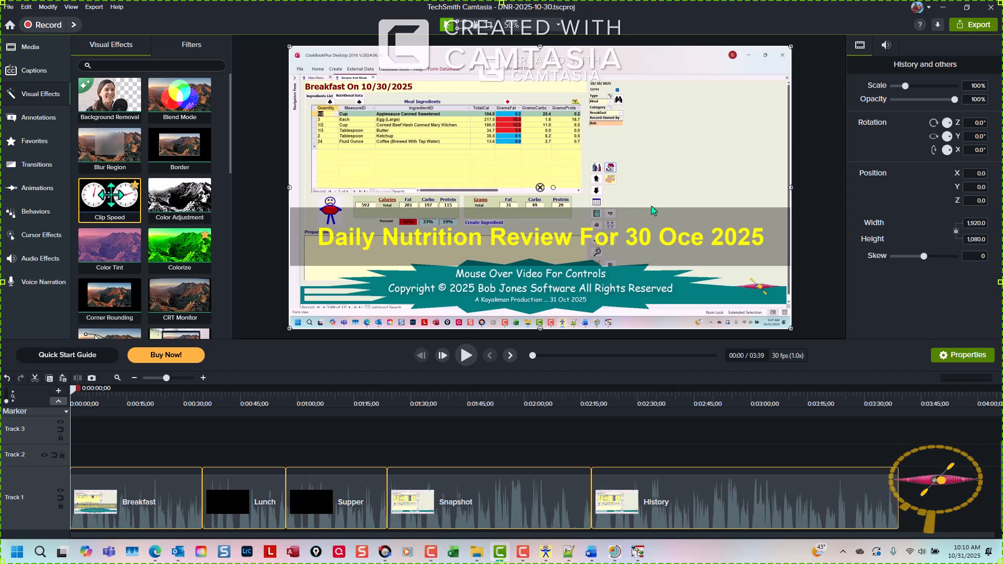
right_click(111, 194)
left_click(126, 203)
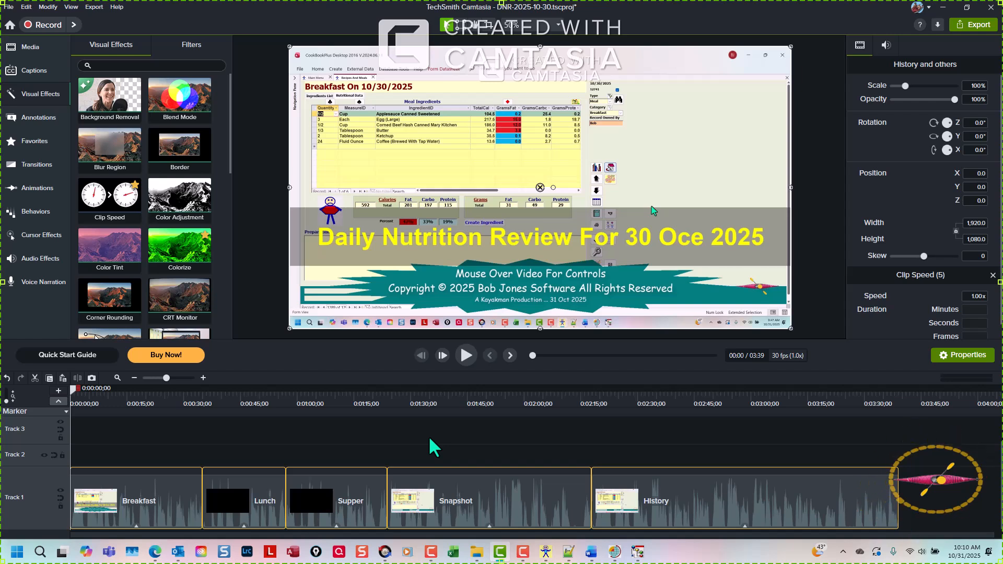
key("b")
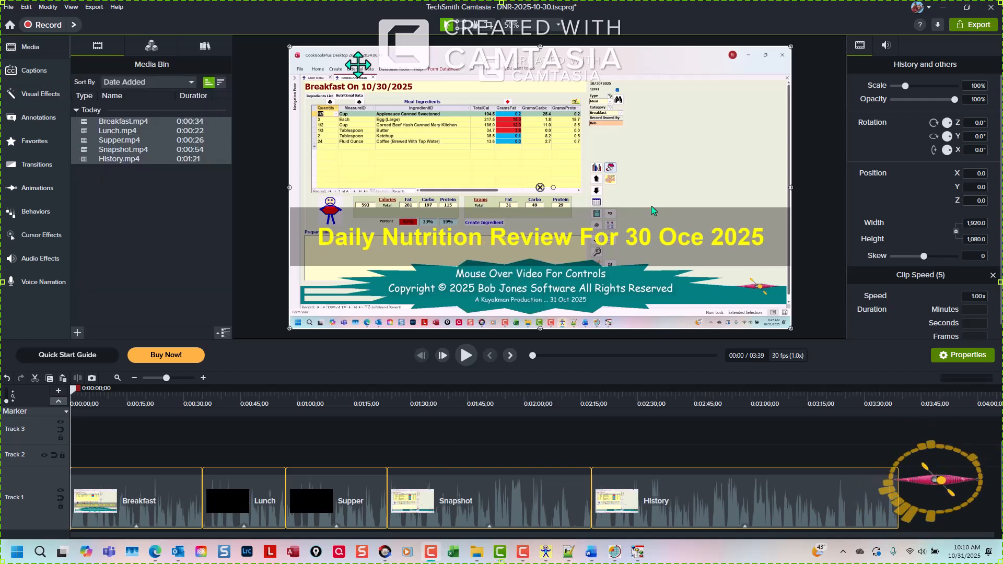
Step: Switch to Screencast in the browser and upload Breakfast.mp4, Lunch.mp4, Supper.mp4, Snapshot.mp4 and History.mp4 to My Library
left_click(155, 552)
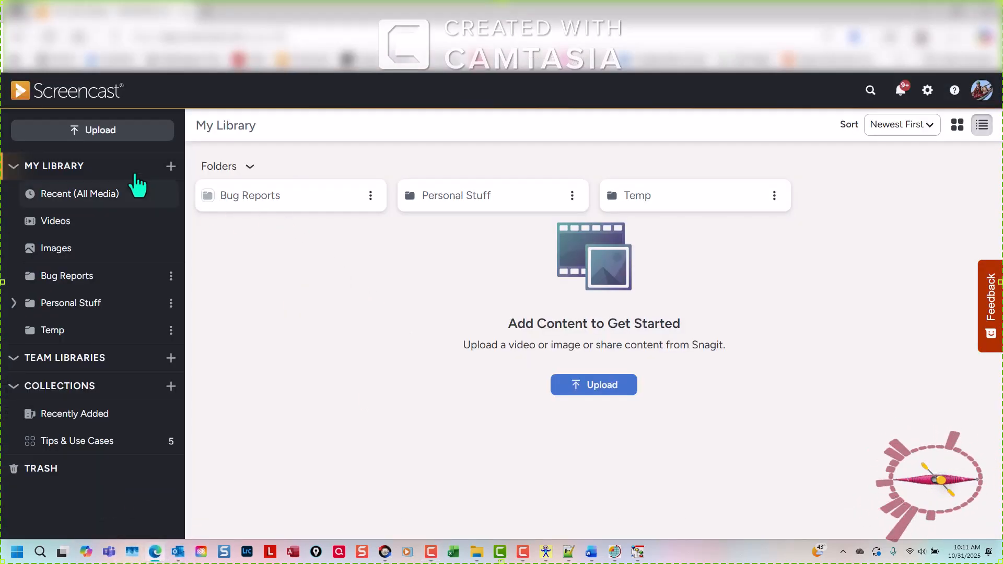
left_click(96, 131)
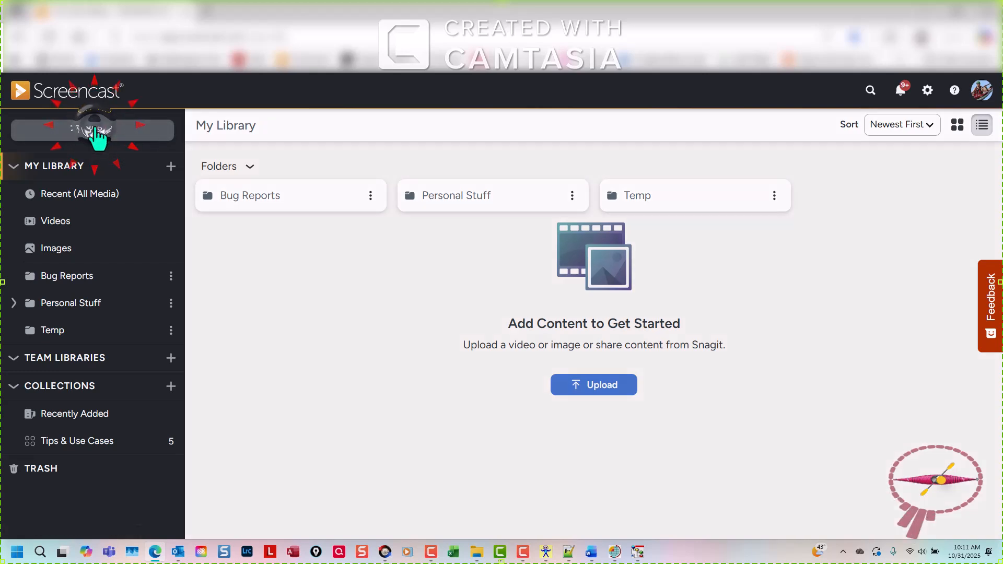
left_click(553, 286)
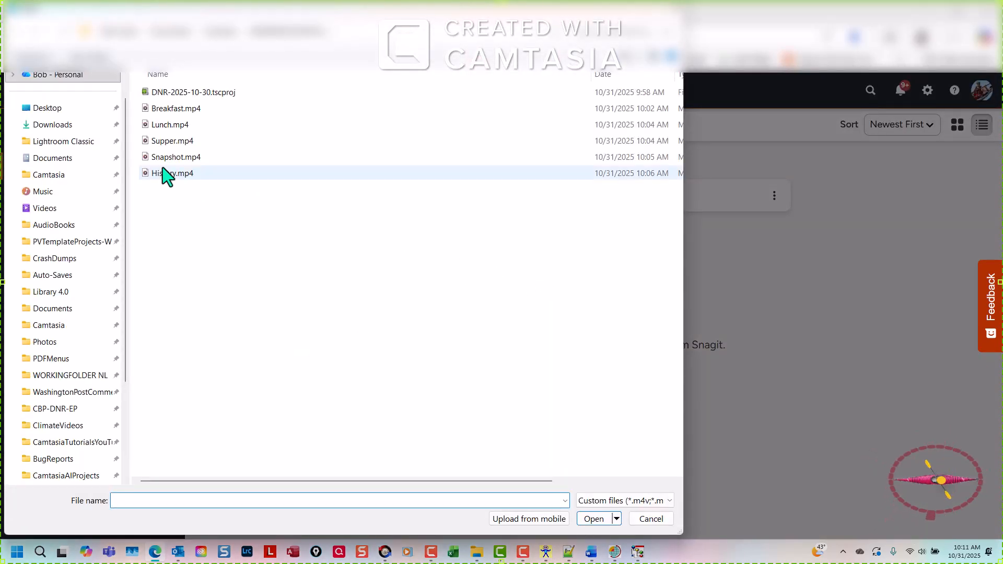
left_click(173, 111)
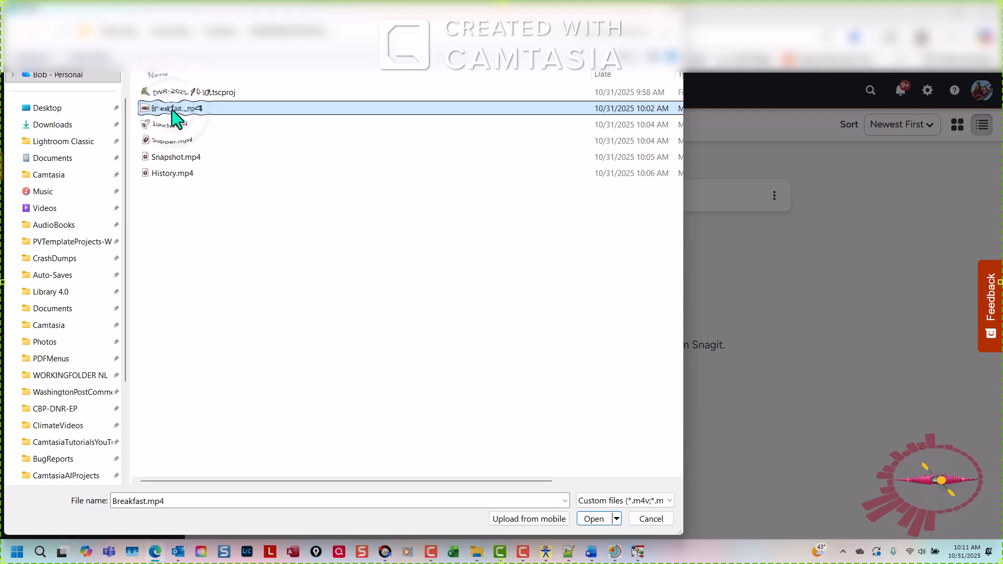
key("shift+Down")
key("shift+Down")
key("shift+Down")
key("shift+Down")
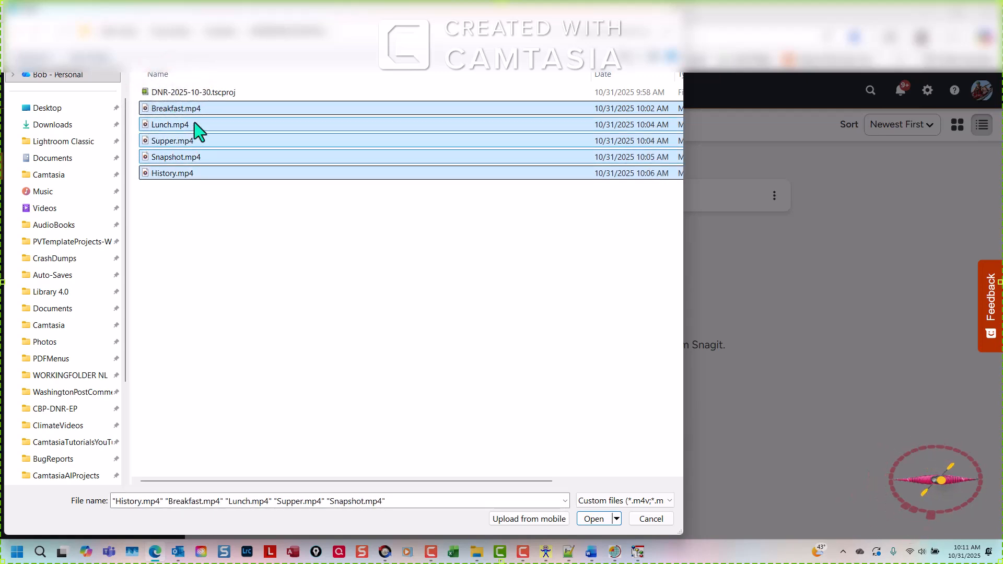
left_click(604, 520)
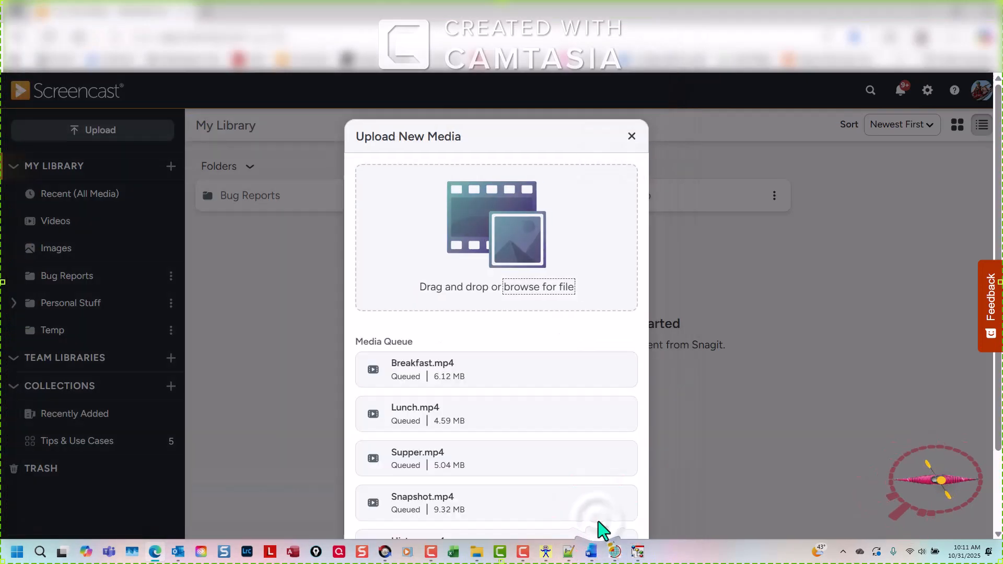
scroll(630, 311, "down", 2)
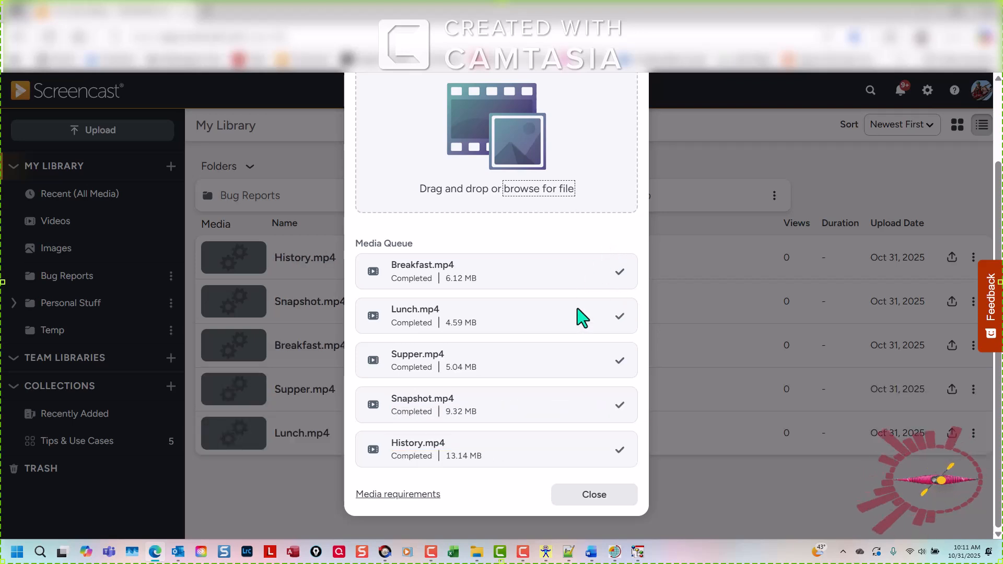
left_click(605, 496)
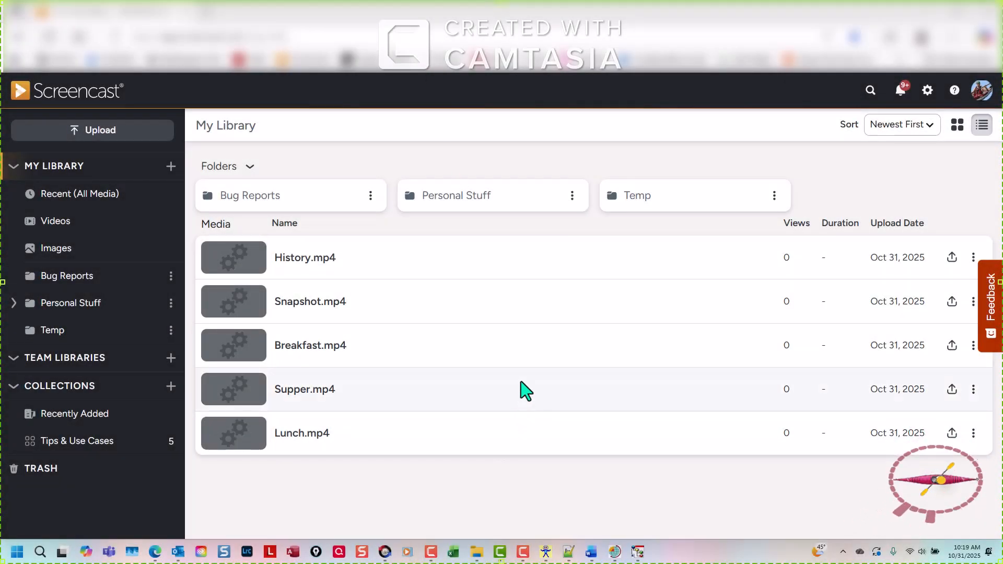
Step: Open Breakfast.mp4 in the Screencast library and copy its entire transcript with timestamps
left_click(312, 346)
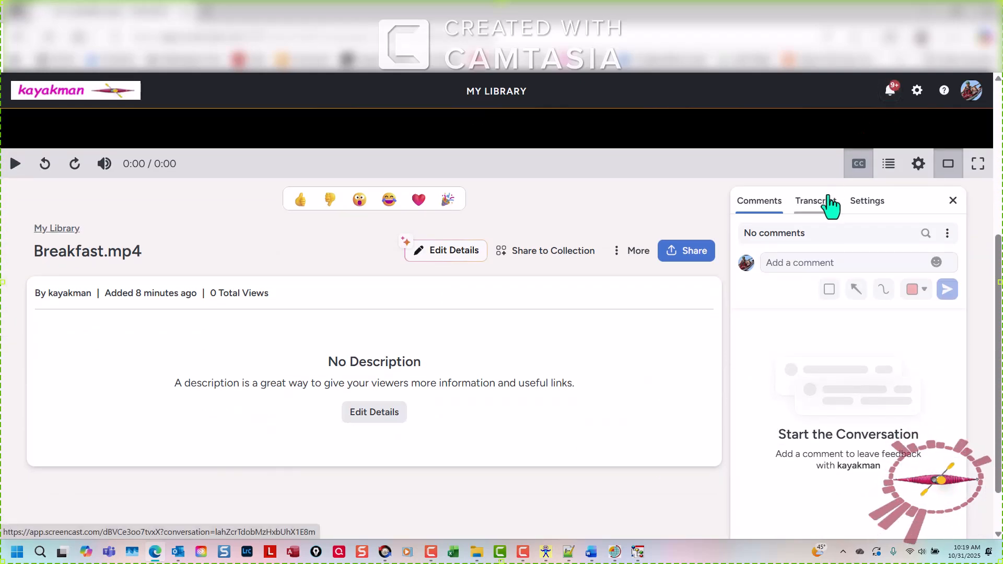
left_click(825, 201)
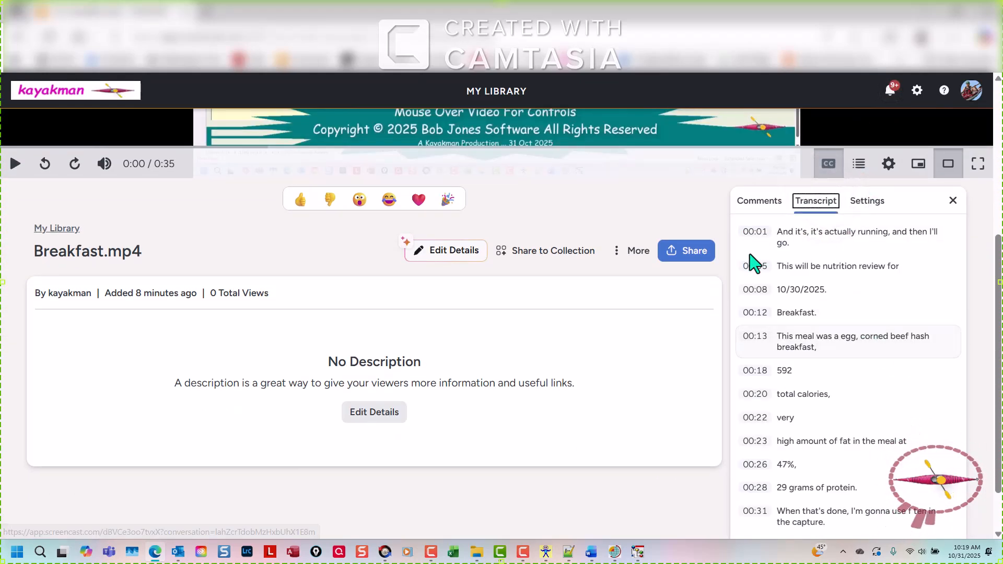
left_click(739, 230)
left_click_drag(739, 230, 925, 493)
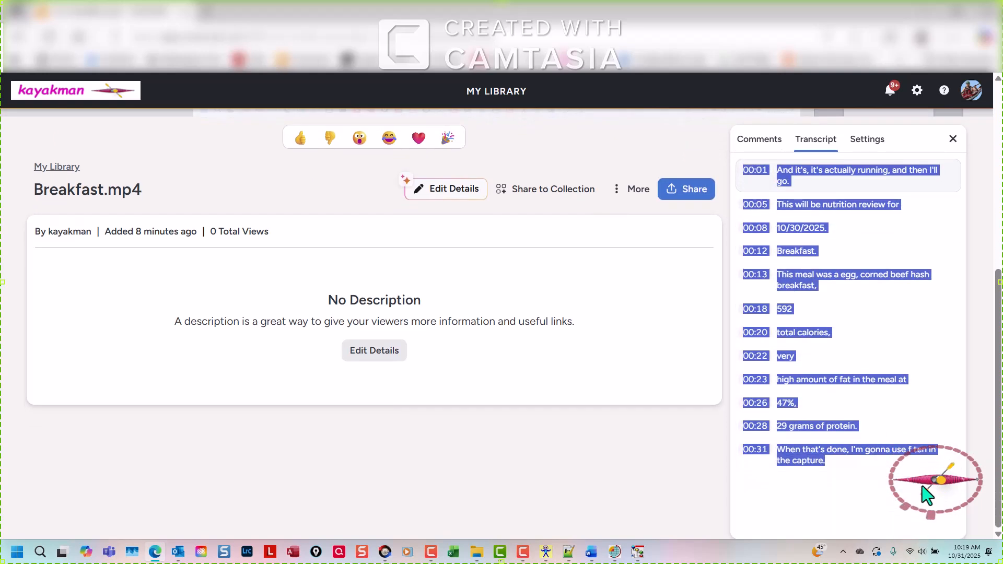
key("ctrl+c")
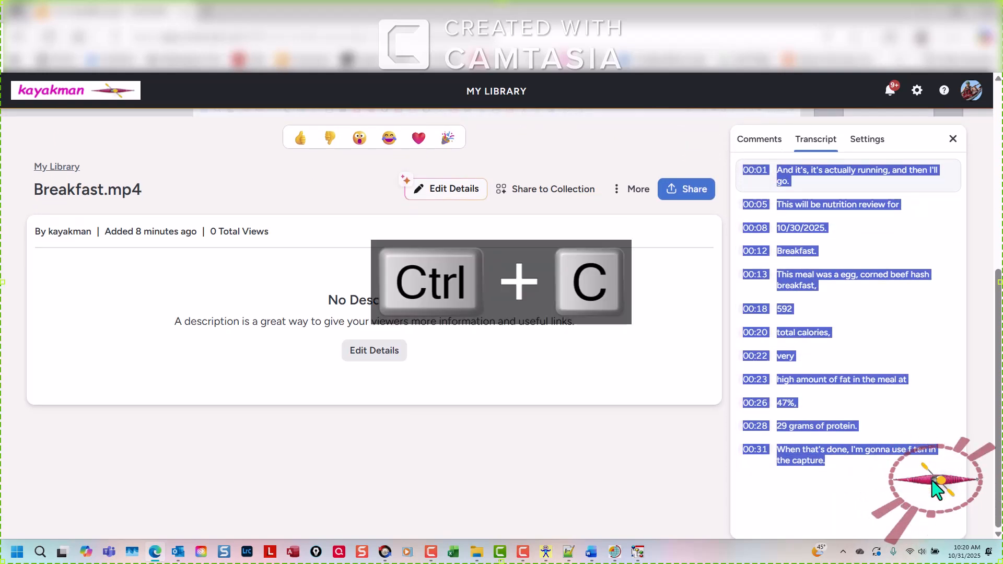
Step: Switch to Notepad++ and replace the old text in new 1 with the copied Breakfast transcript
left_click(564, 552)
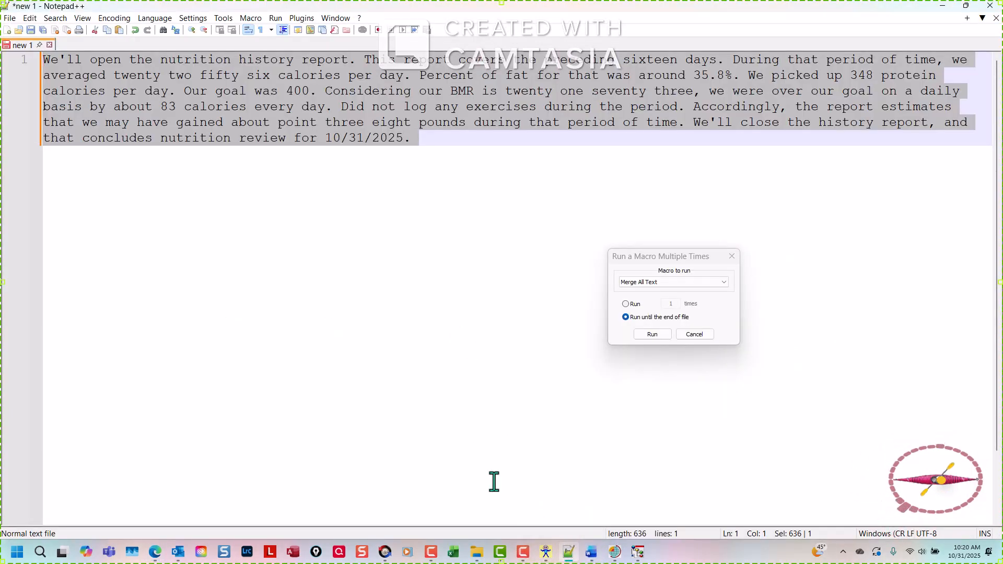
key("Delete")
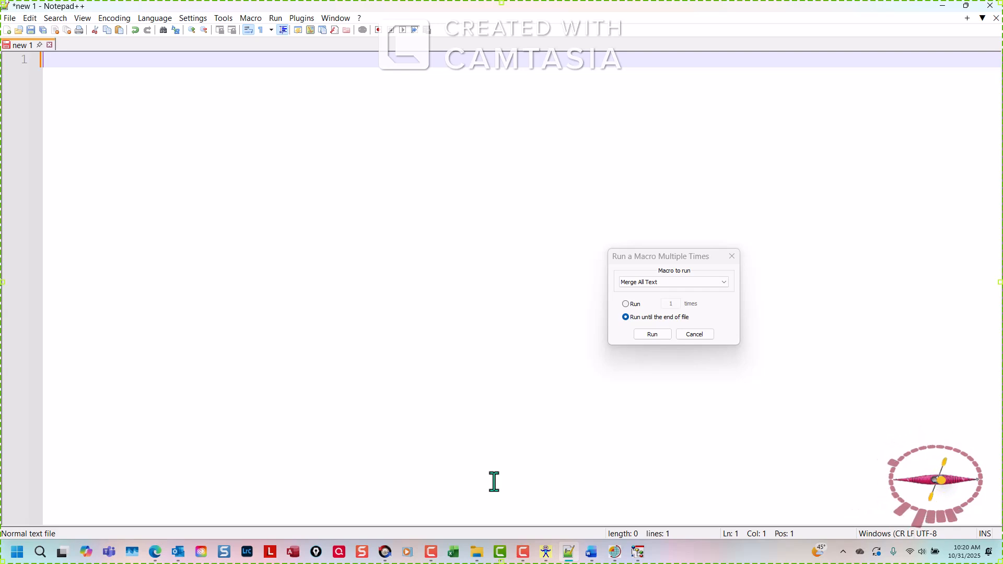
key("ctrl+v")
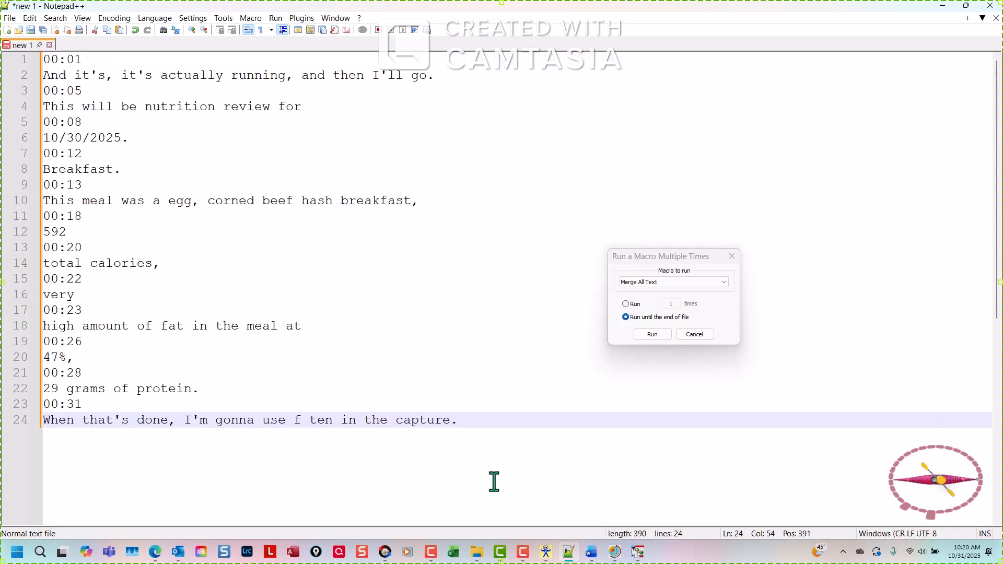
Step: Run the Clean Transcript macro from the first line until the end of the file to strip the timestamps
key("ctrl+Home")
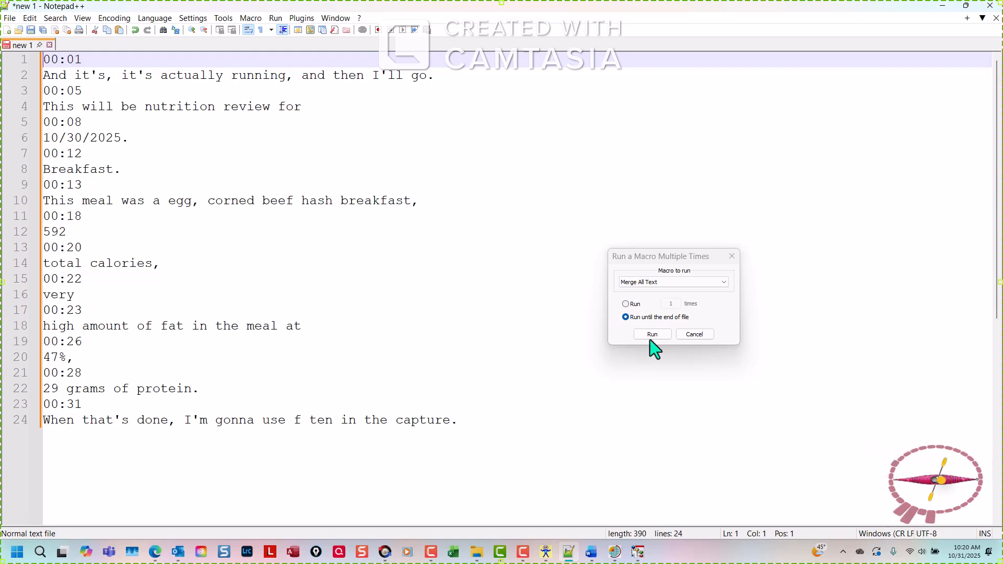
left_click(685, 284)
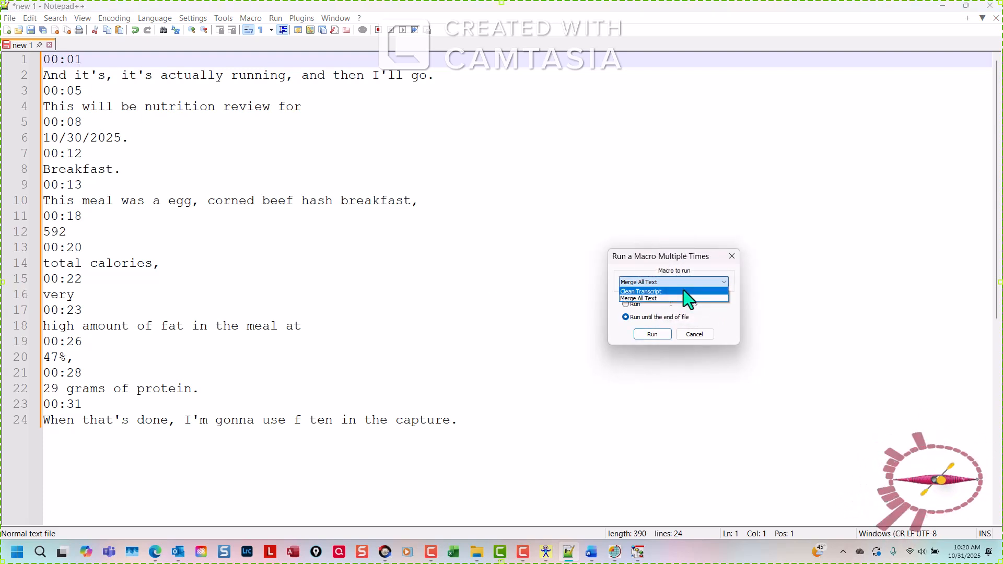
left_click(684, 291)
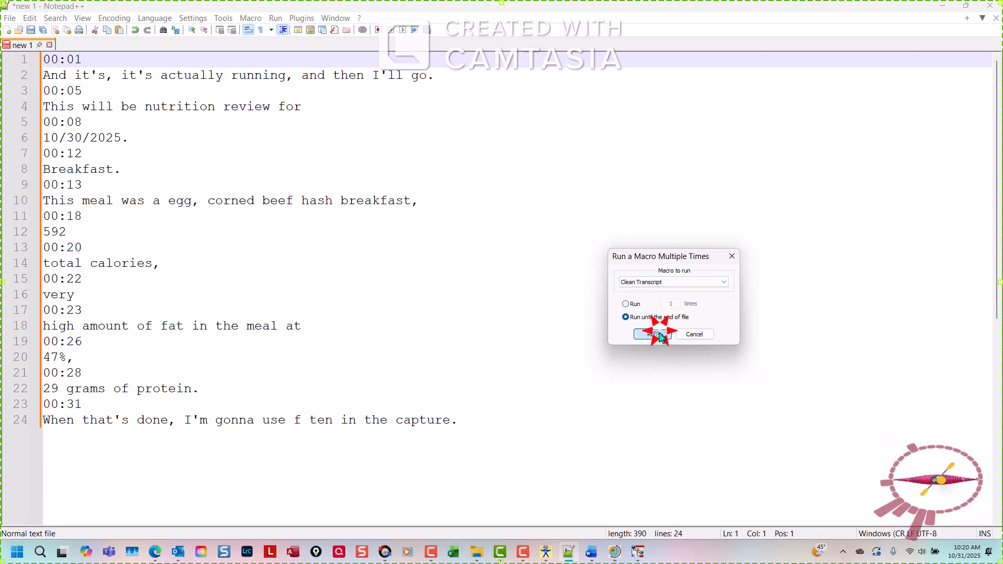
left_click(442, 339)
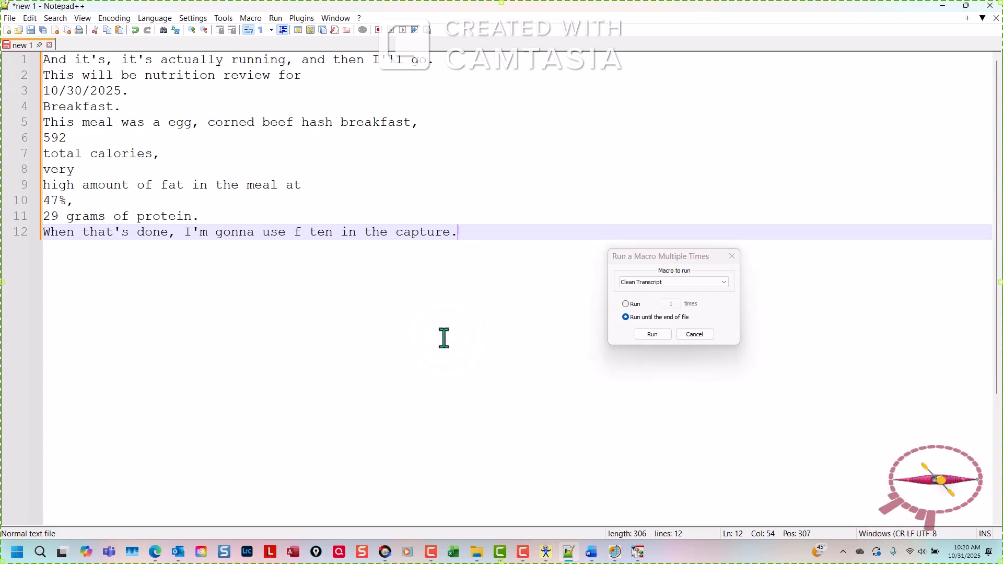
Step: Run the Merge All Text macro from the first line until the end of the file, repeating until the transcript is one paragraph
key("ctrl+Home")
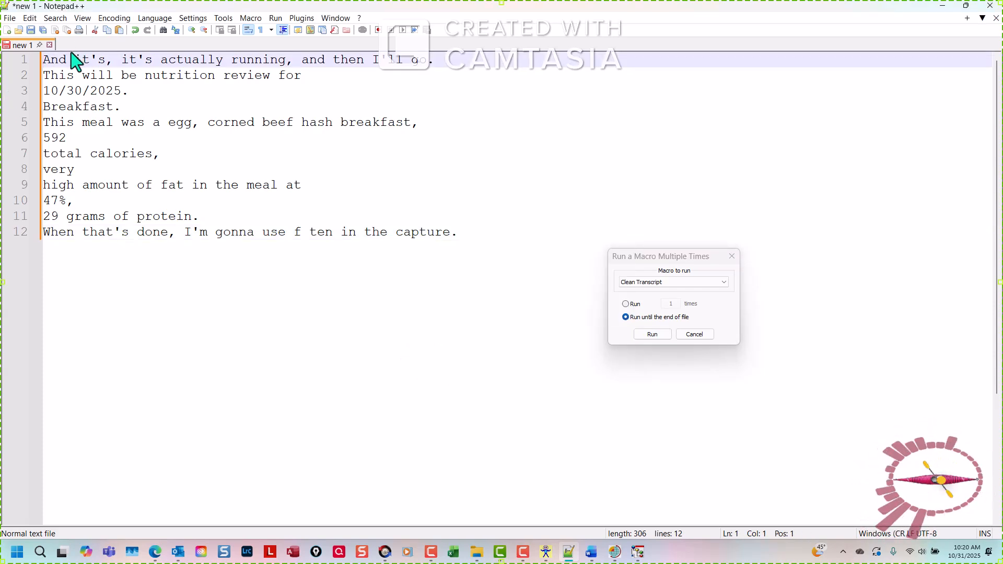
left_click(702, 283)
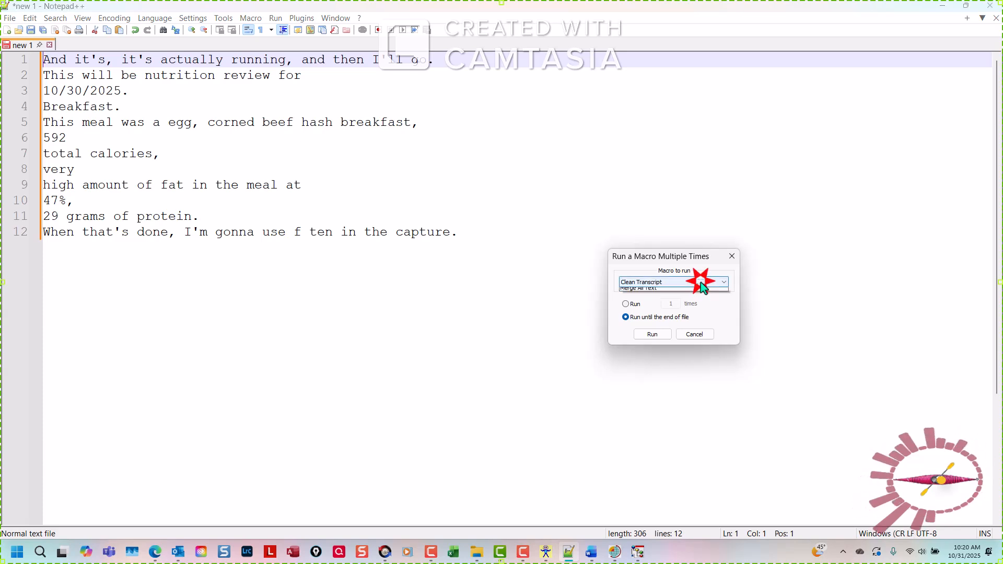
left_click(700, 298)
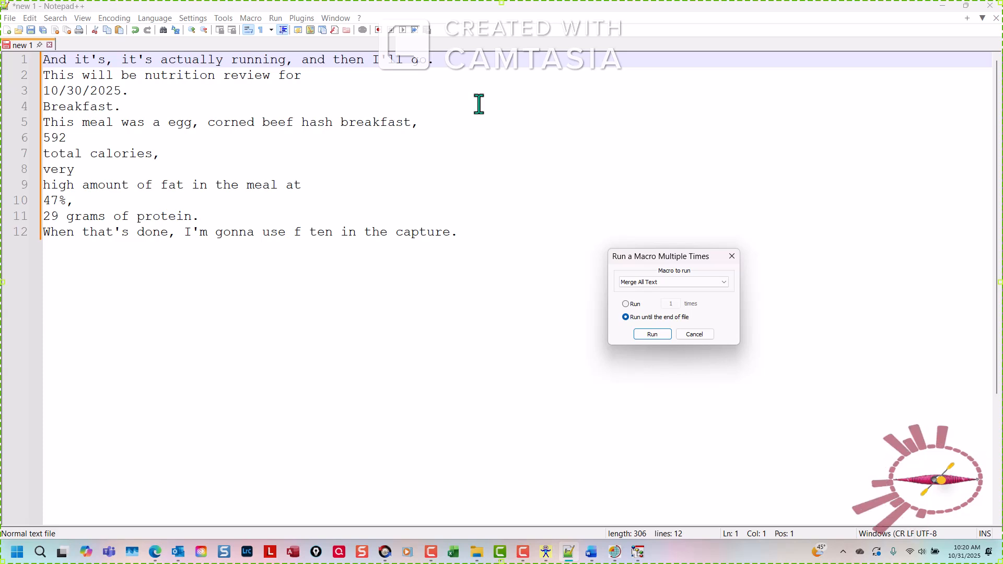
left_click(660, 333)
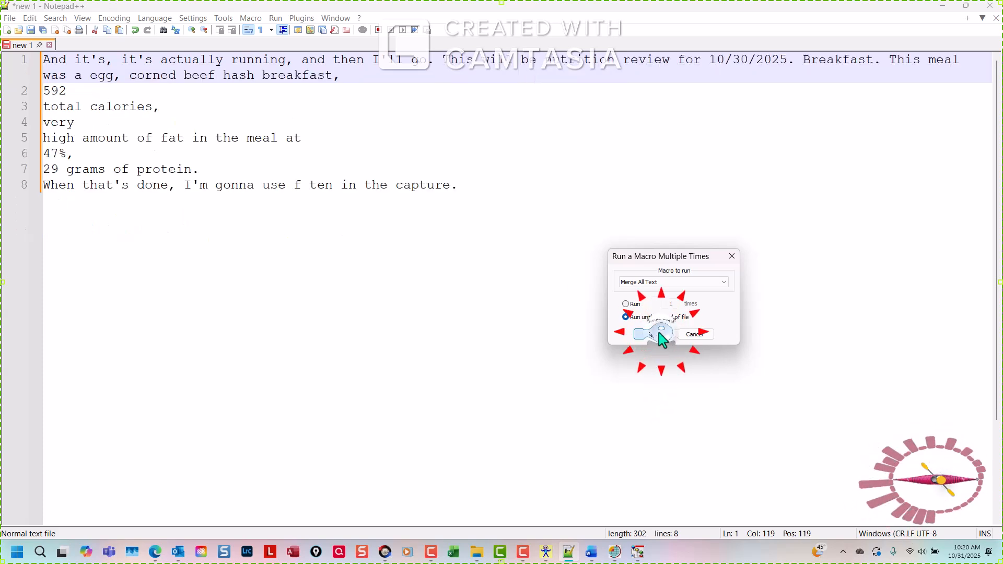
left_click(659, 333)
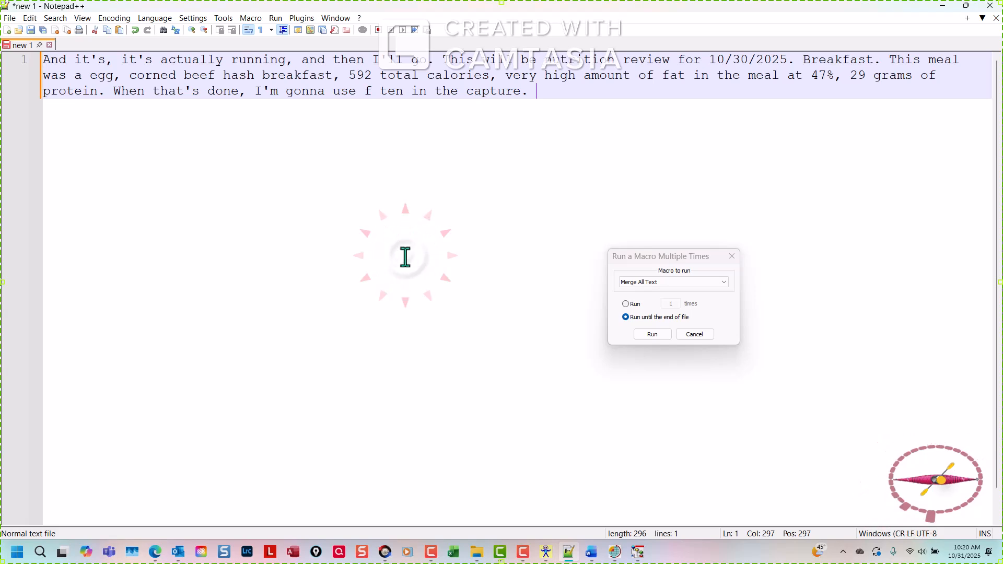
Step: Copy the merged Breakfast paragraph from new 1, switch to Word and replace the old document text with it below a blank line
key("ctrl+a")
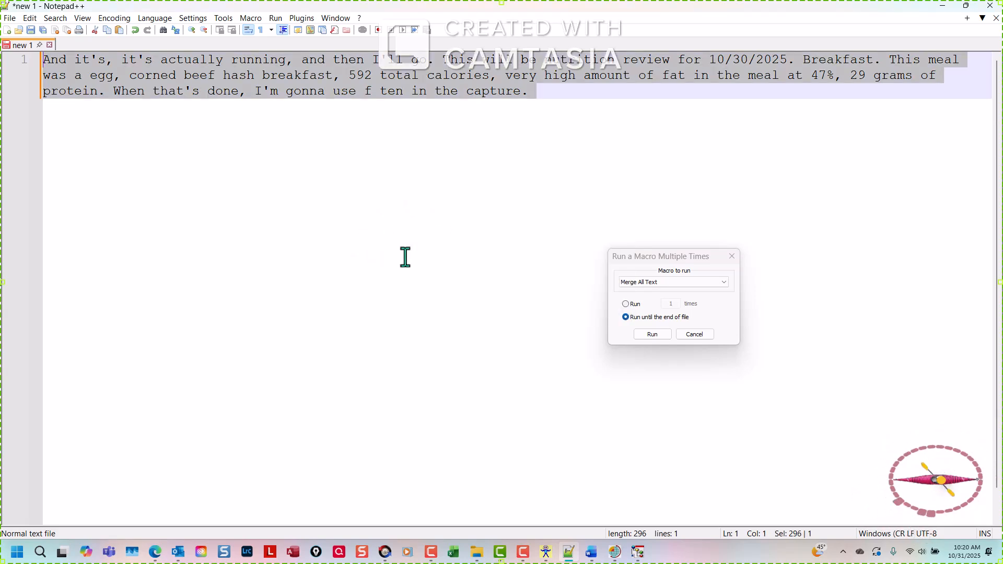
key("ctrl+c")
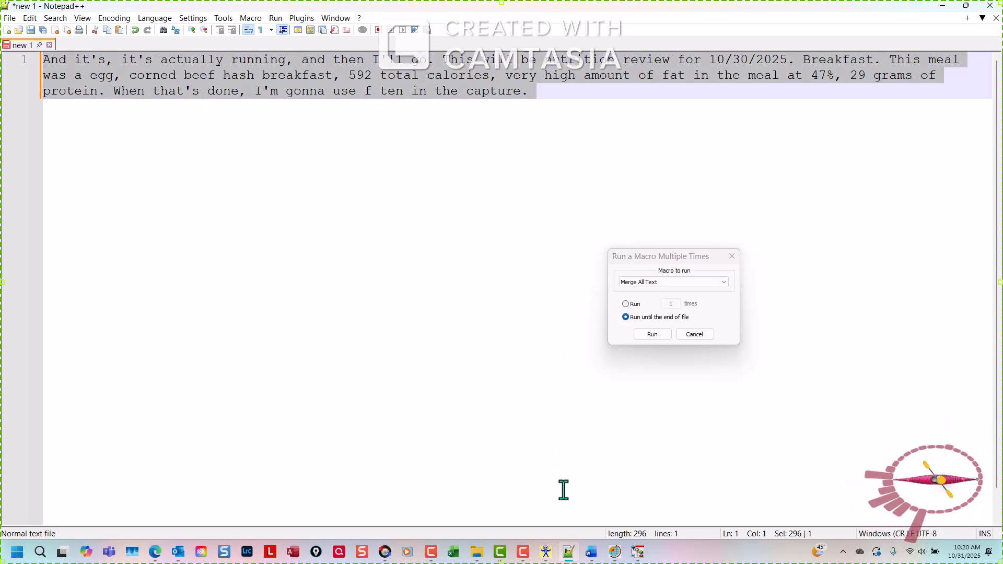
left_click(591, 552)
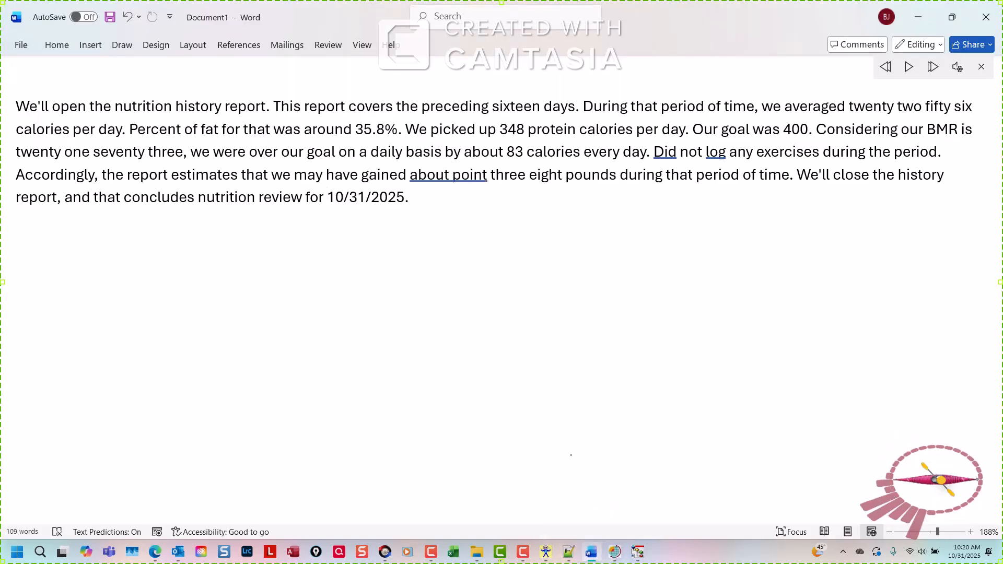
key("ctrl+a")
key("Delete")
key("Return")
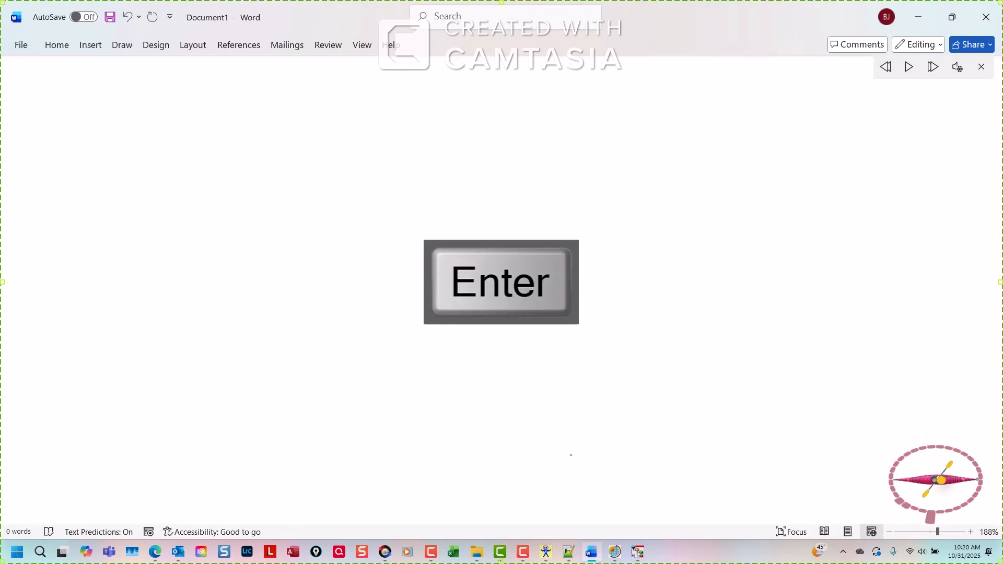
key("ctrl+v")
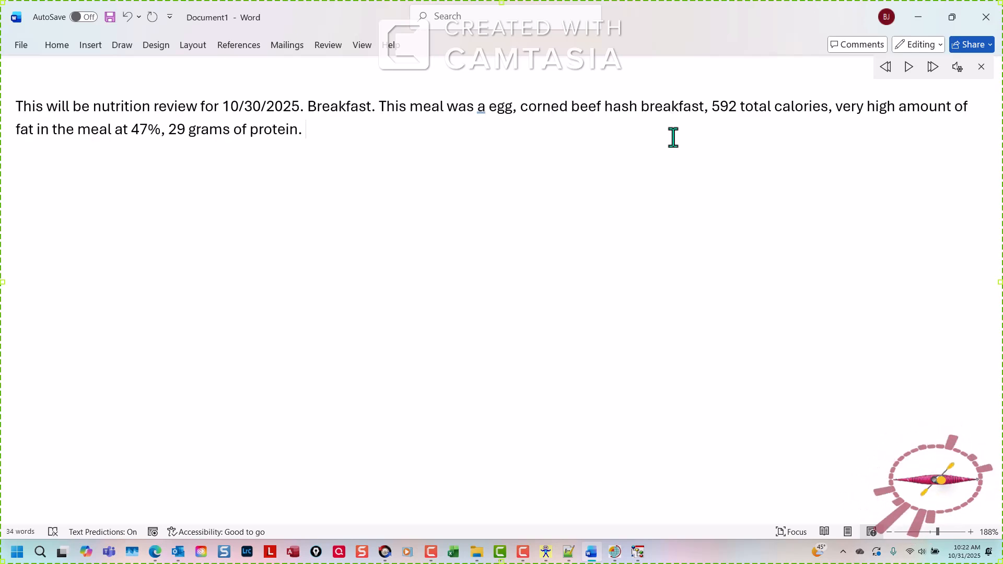
Step: Set Camtasia Recorder to capture only system audio, turning off Screen 1 and the microphone, and minimize it
key("ctrl+Home")
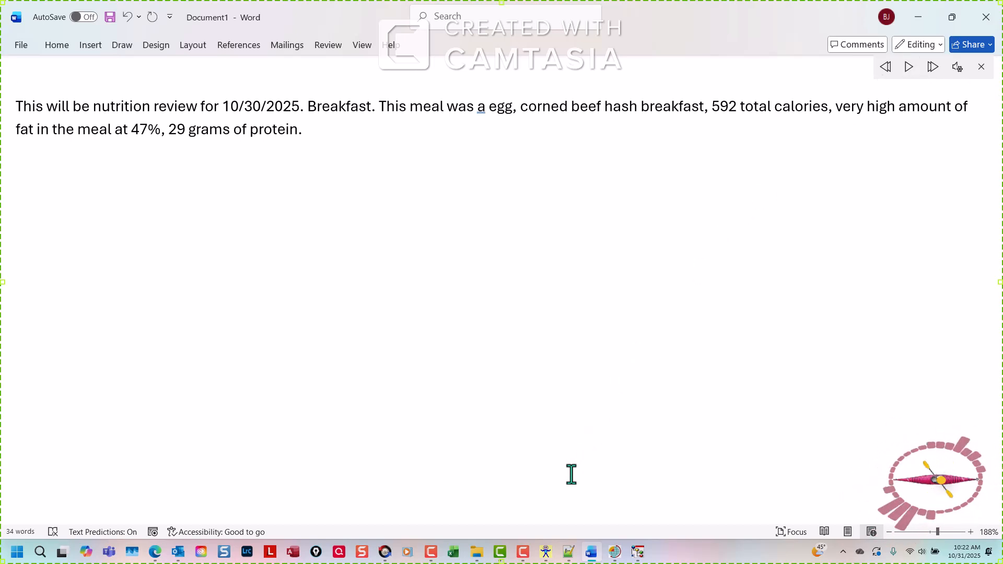
left_click(523, 551)
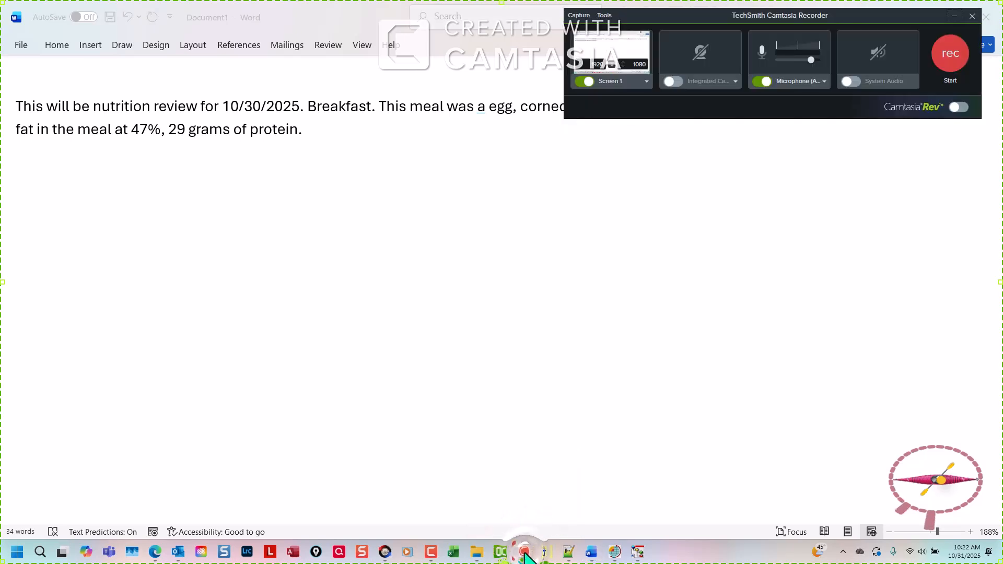
left_click(580, 81)
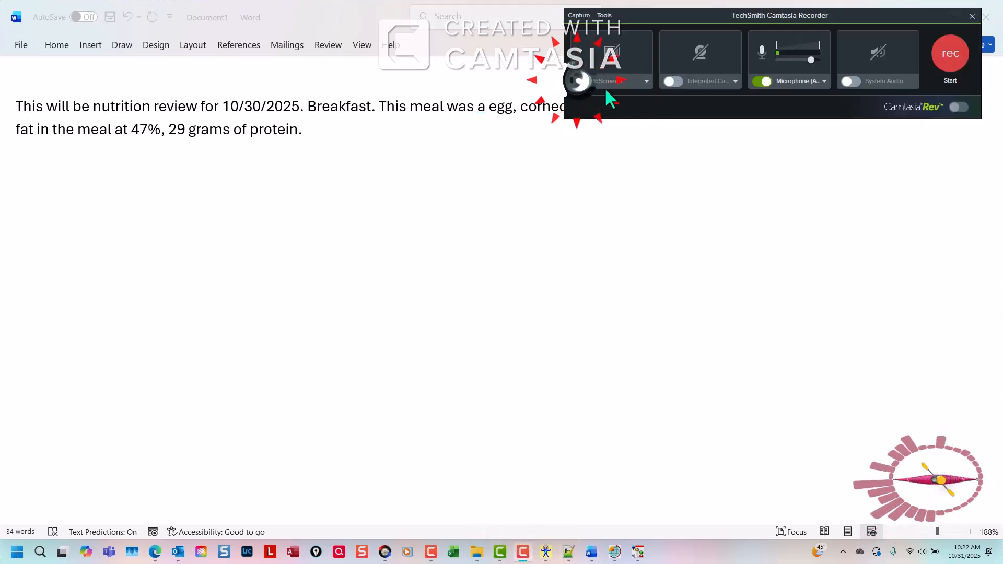
left_click(761, 81)
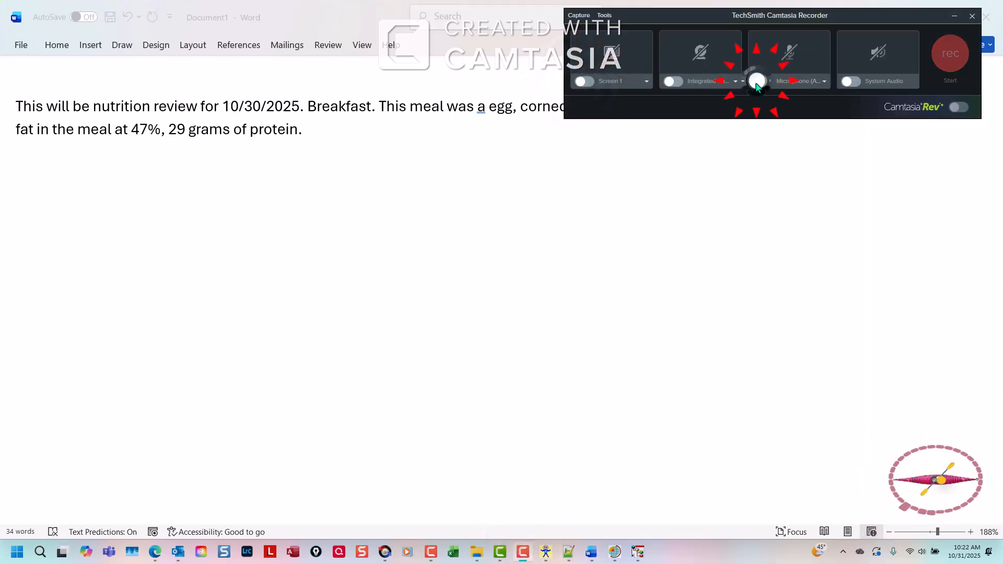
left_click(853, 82)
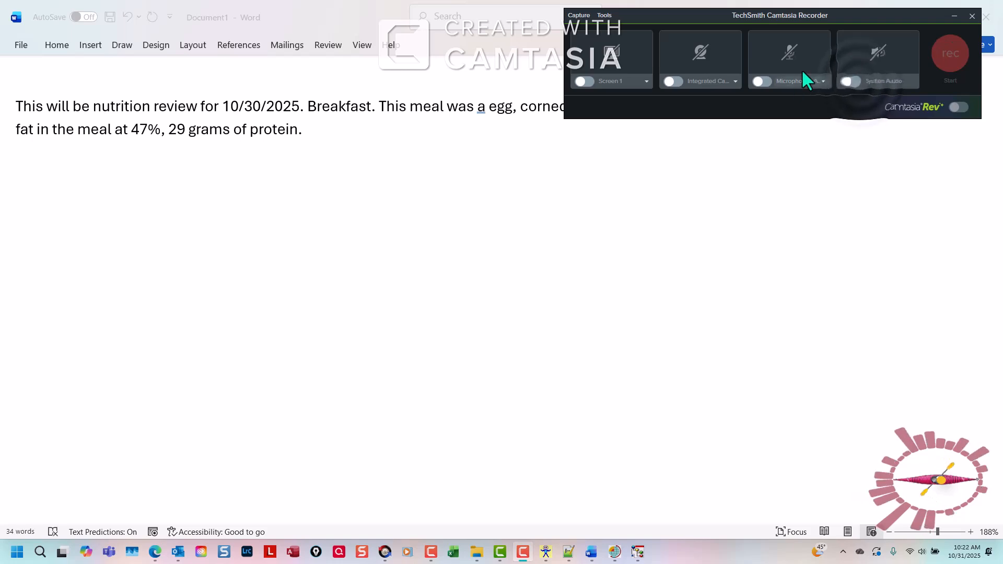
left_click(858, 80)
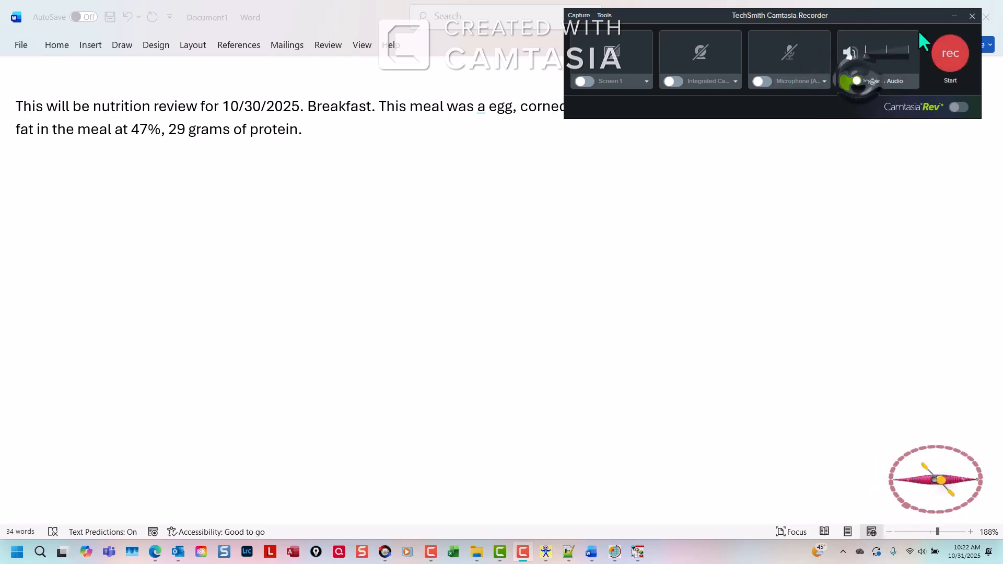
left_click(954, 15)
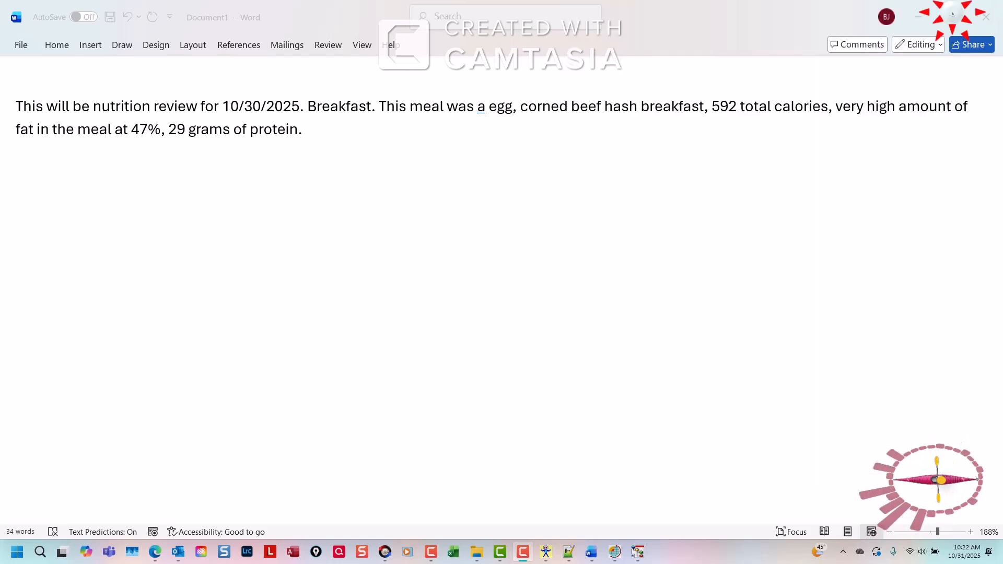
Step: Record the system audio while Word reads the Breakfast text aloud, and save the recording as 01a
left_click(706, 211)
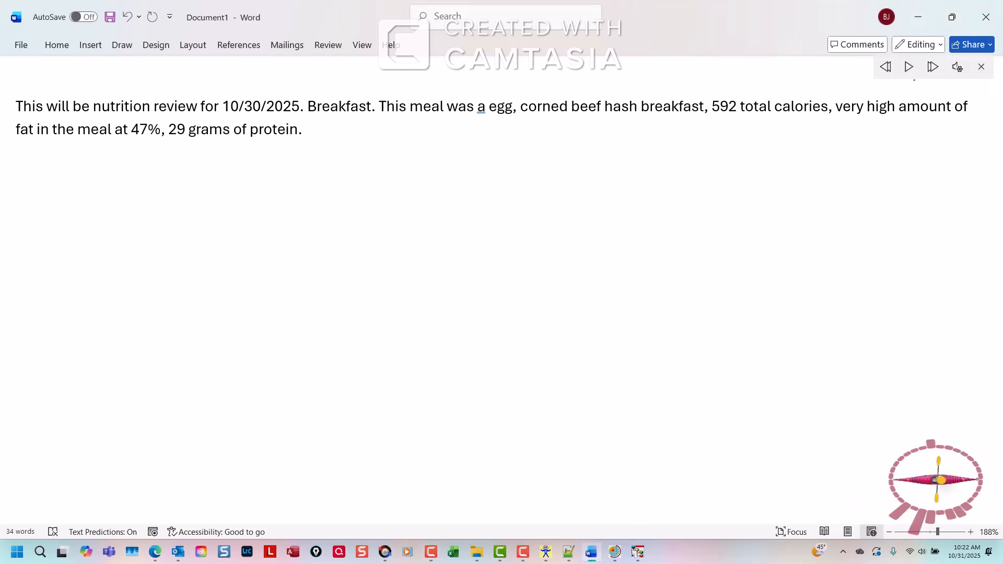
key("F9")
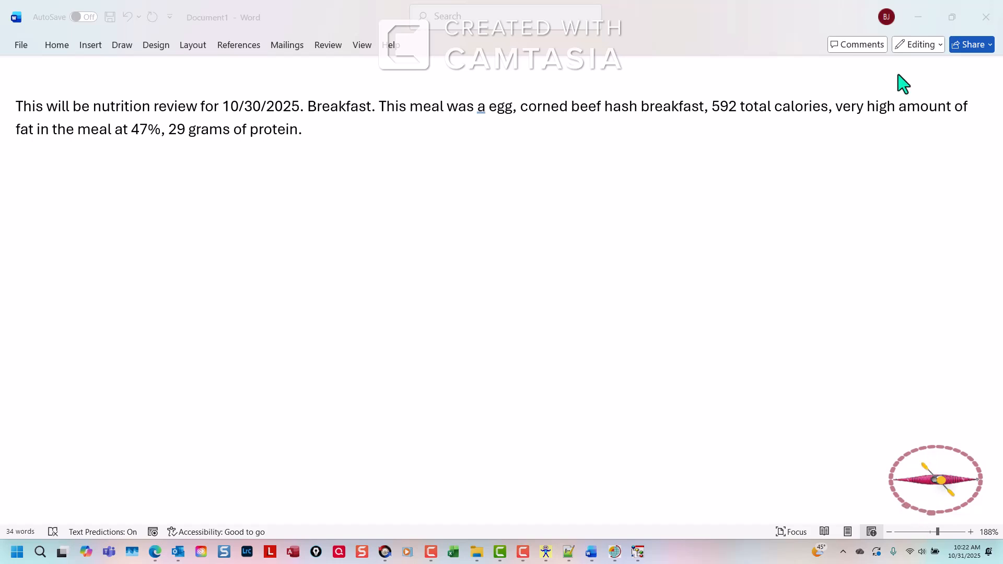
left_click(894, 163)
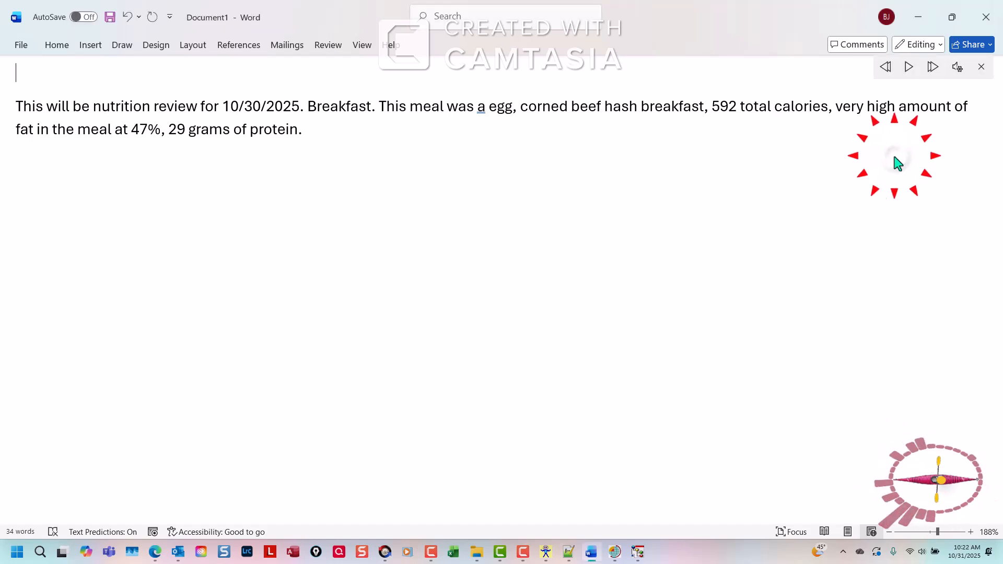
left_click(908, 70)
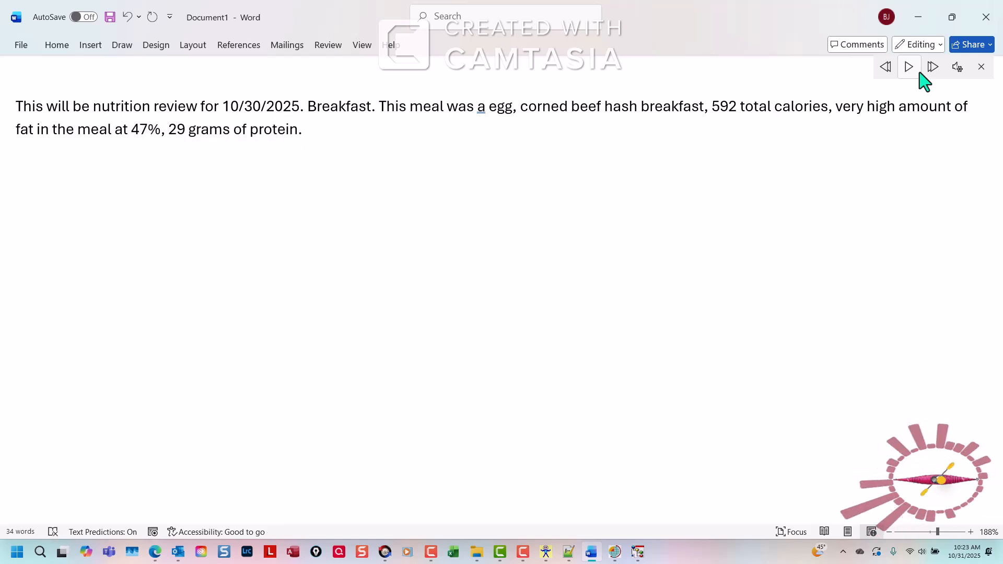
key("F10")
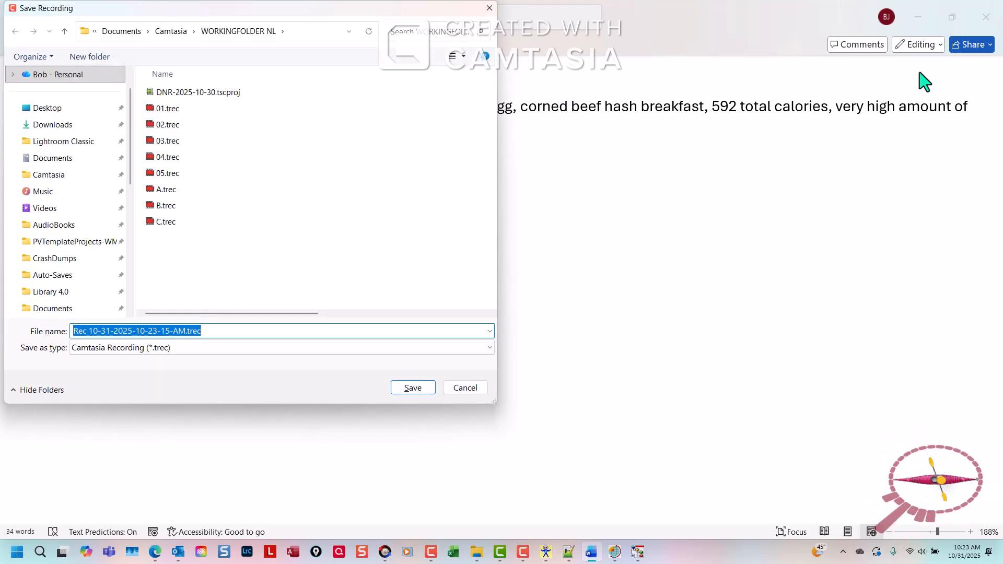
type("01")
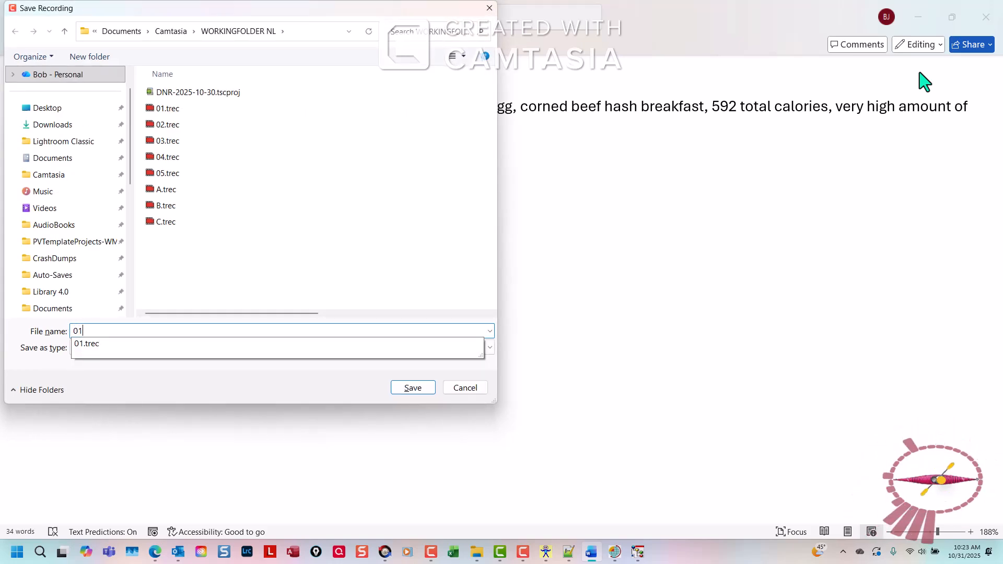
type("a")
key("Return")
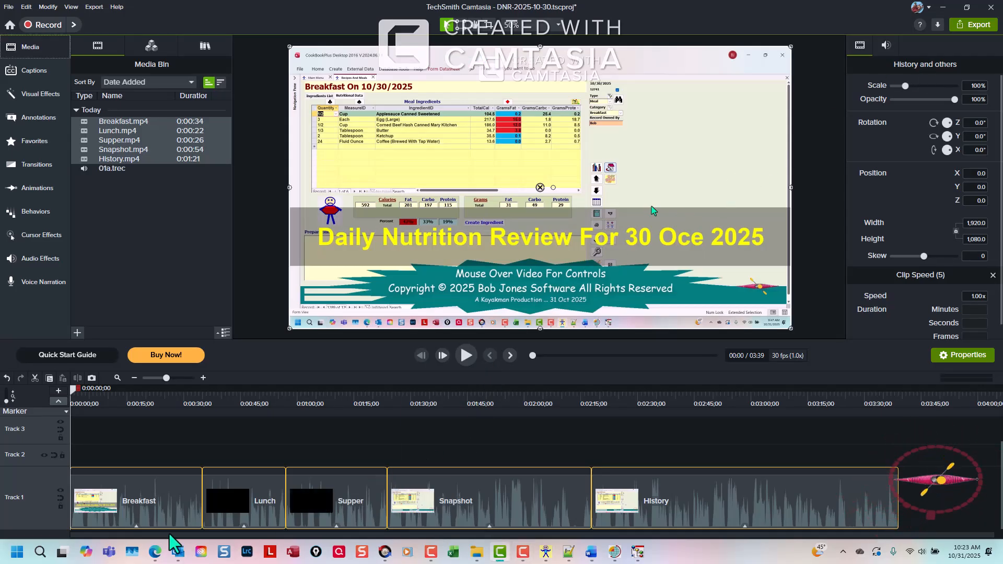
Step: Switch to Screencast in the browser and return from Breakfast.mp4 to My Library
left_click(154, 552)
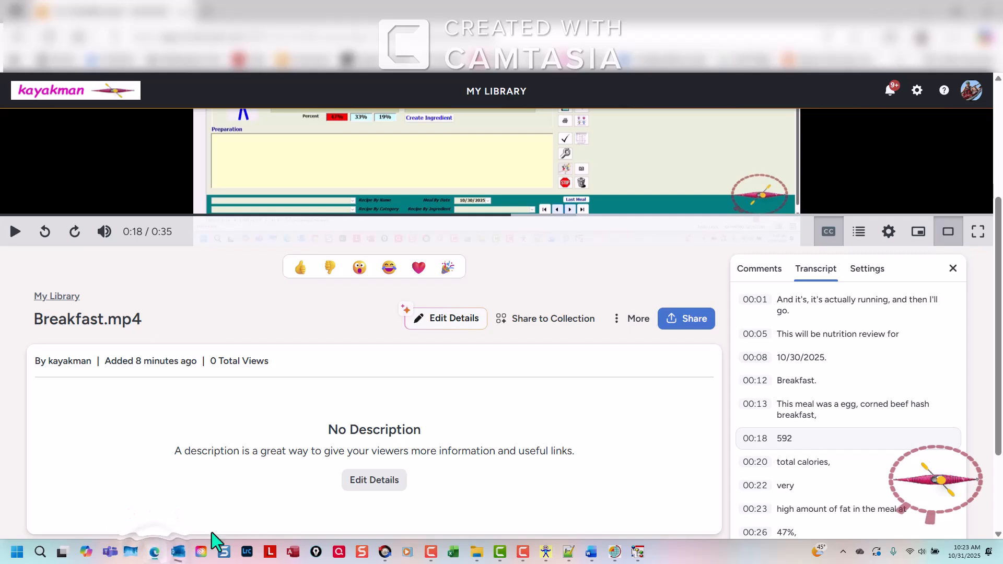
left_click(510, 97)
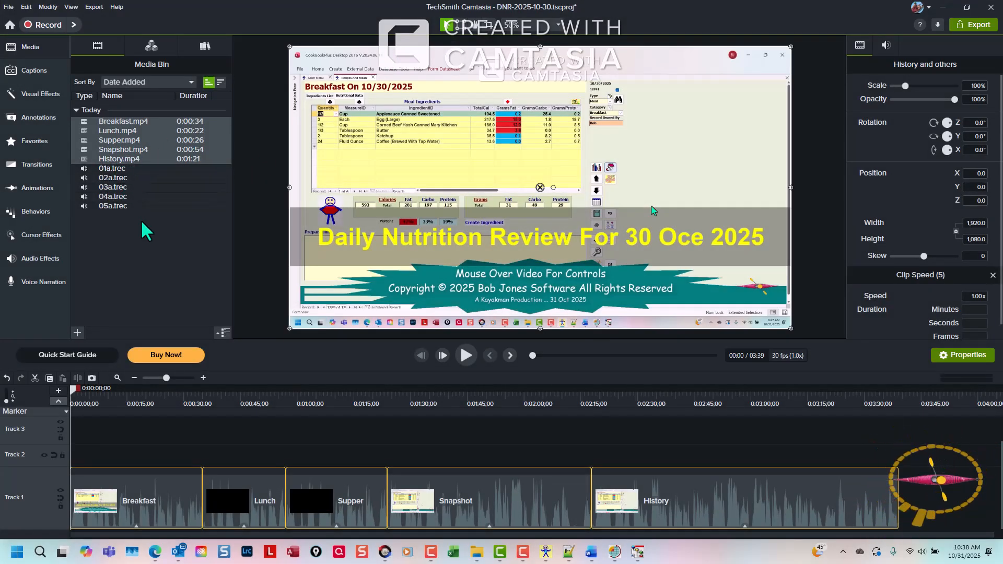
Step: Add recordings 01a through 05a to Camtasia's timeline at the playhead and make Tracks 1 and 2 magnetic
mouse_move(149, 207)
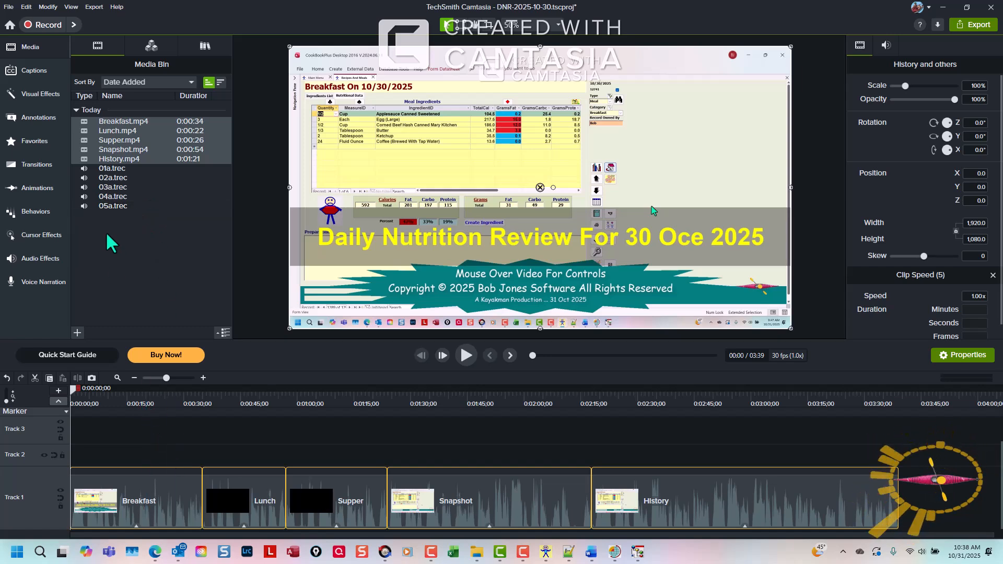
left_click(122, 168)
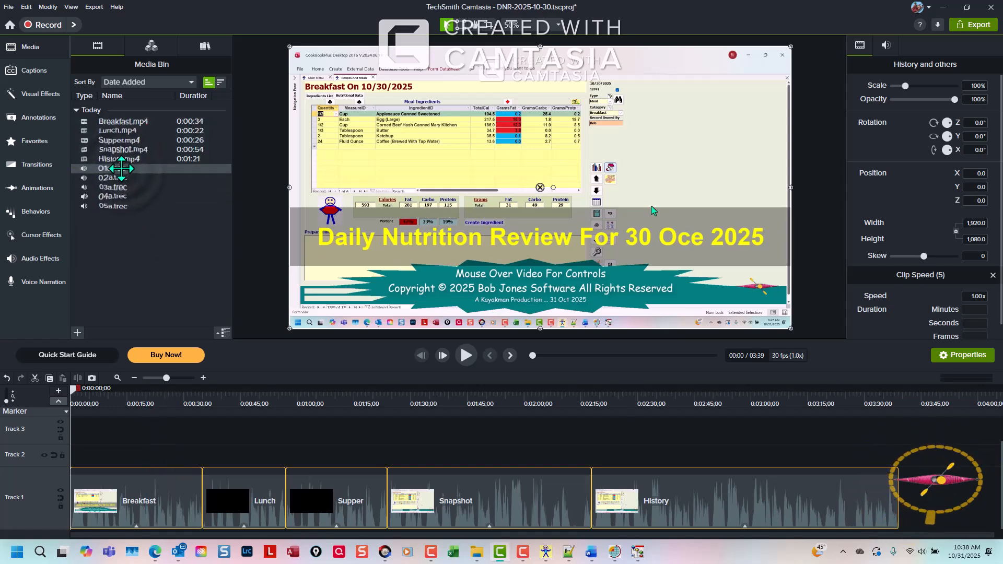
key("shift+Down")
key("shift+Down")
key("shift+Down")
key("shift+Down")
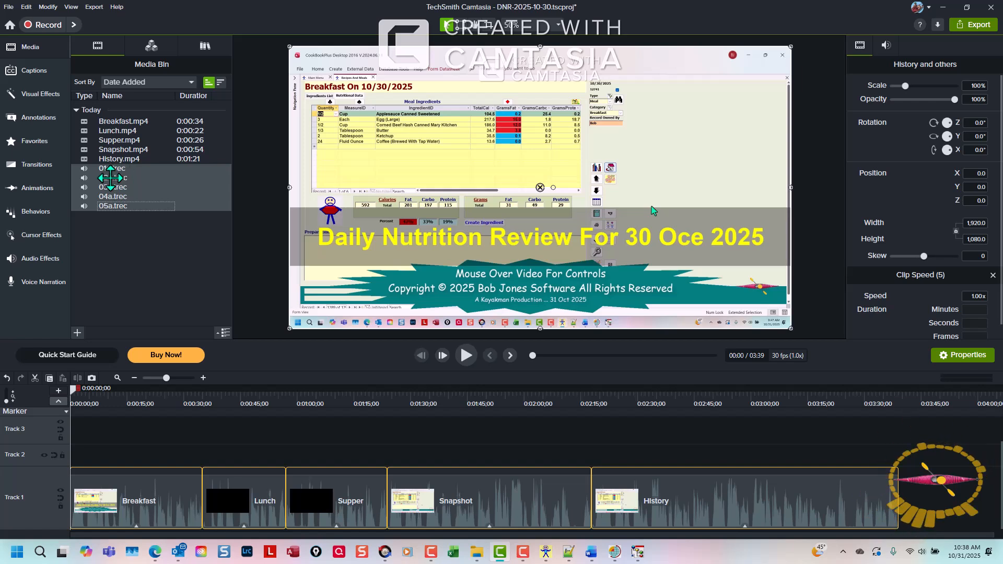
right_click(131, 182)
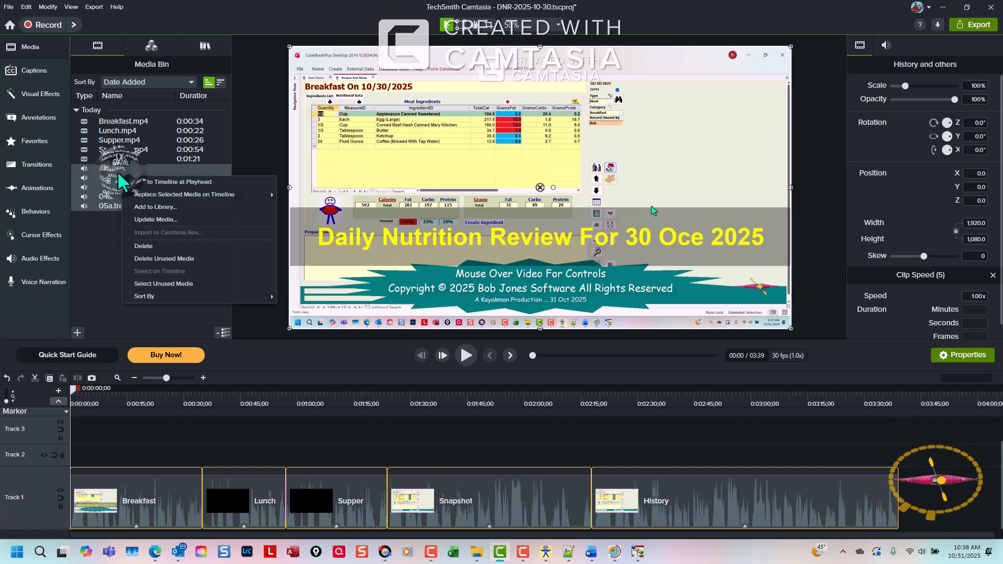
left_click(137, 182)
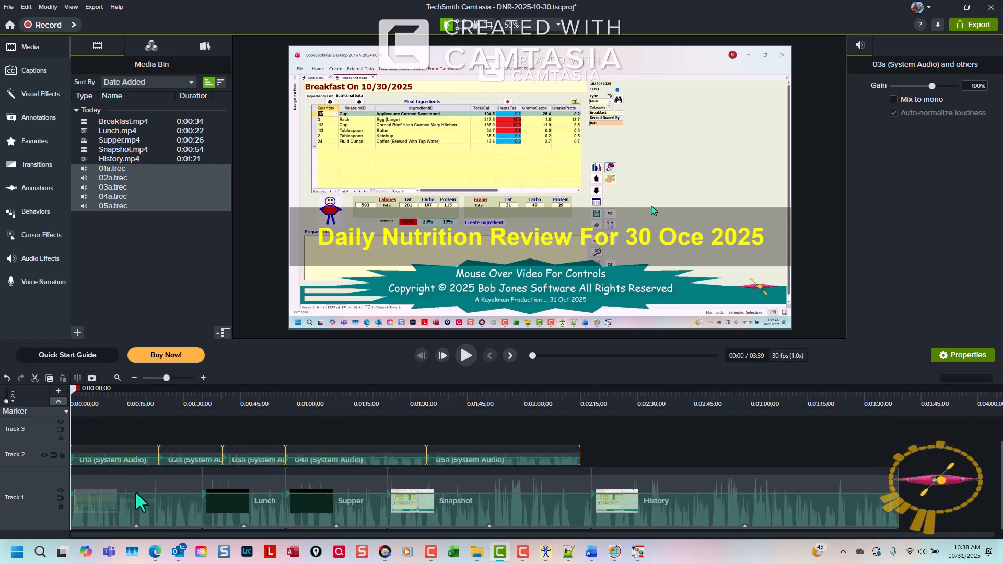
left_click(53, 452)
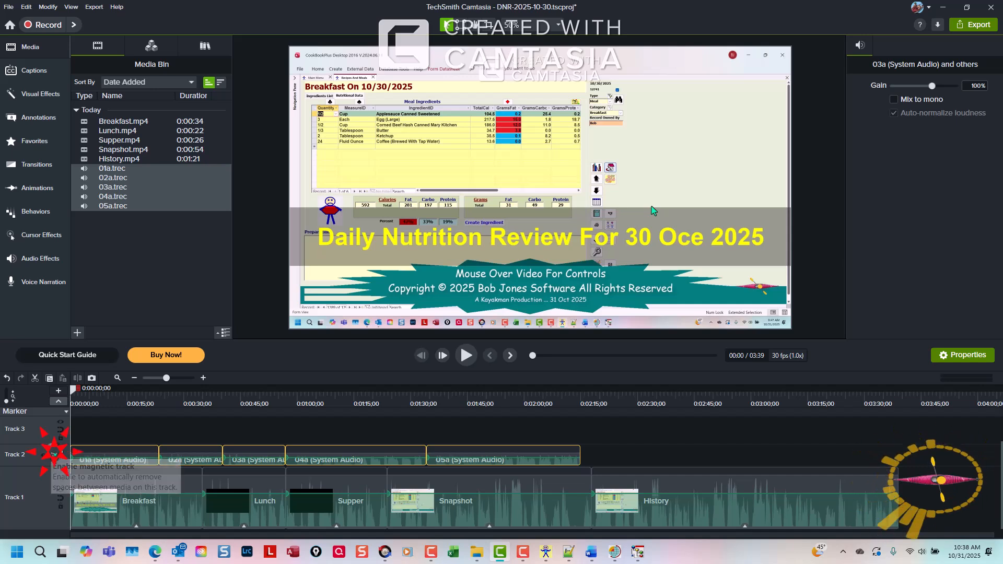
left_click(59, 497)
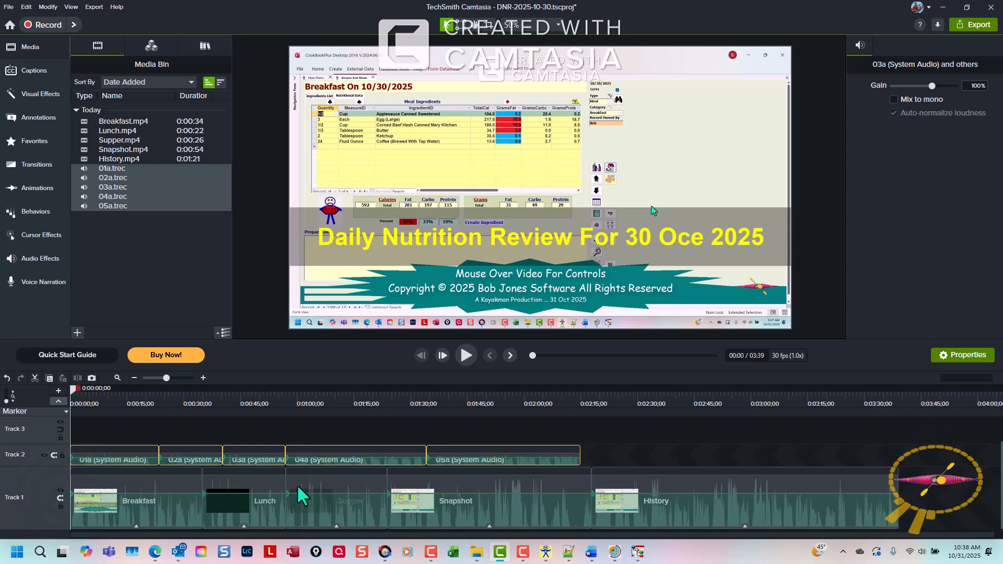
Step: Trim the start and end of the 01a system audio clip on Track 2, leaving about 19 seconds
scroll(299, 489, "up", 3)
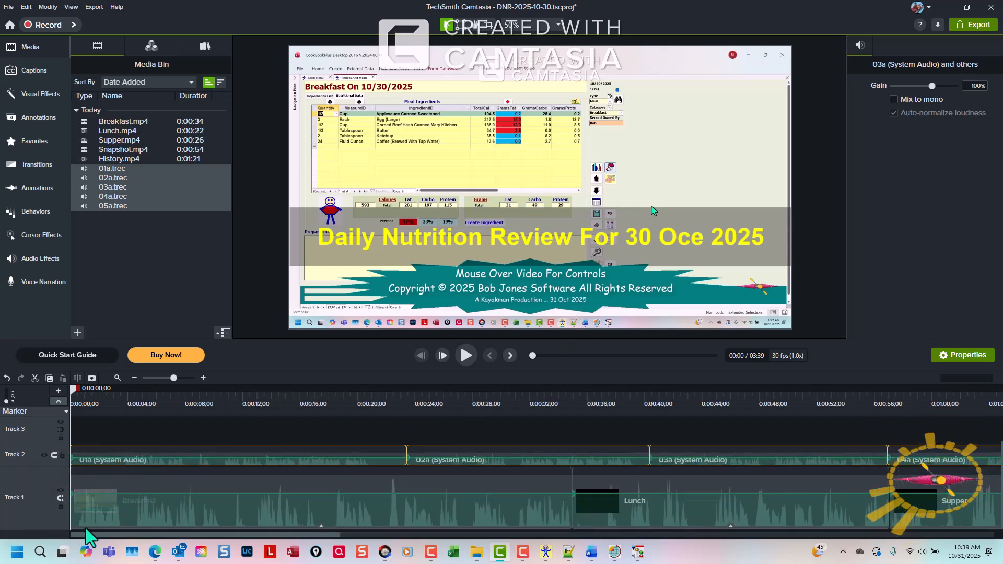
scroll(128, 494, "up", 2)
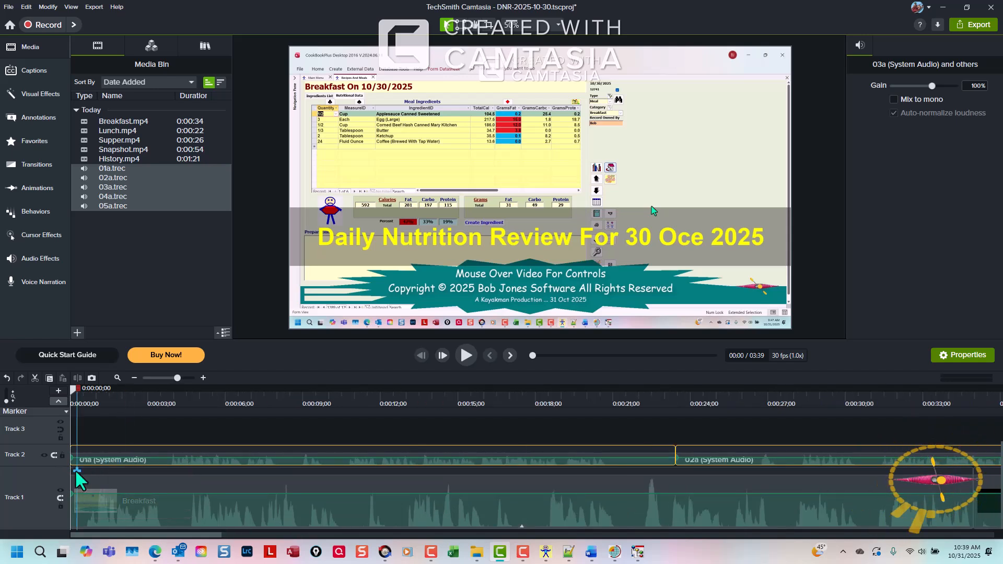
left_click_drag(73, 461, 149, 463)
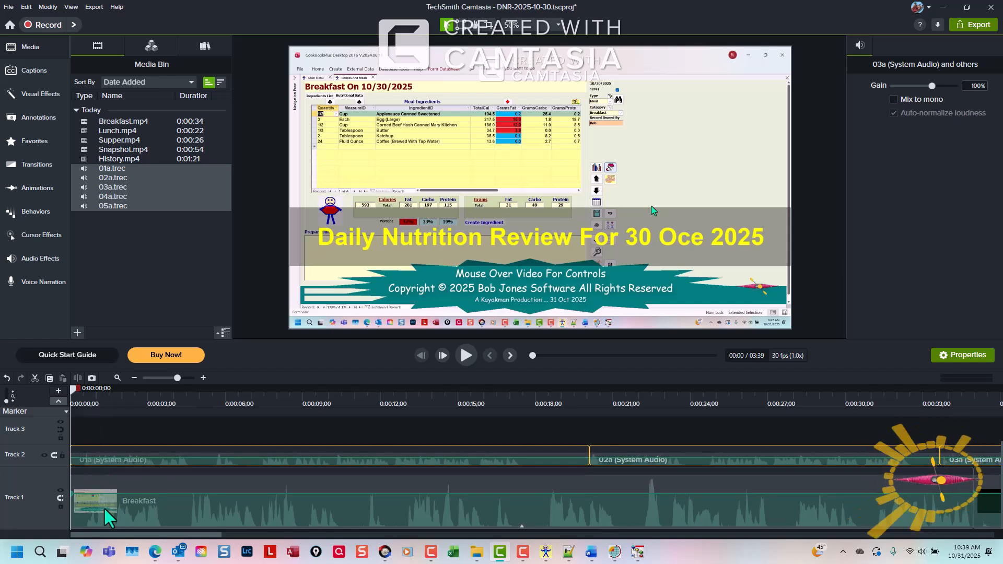
mouse_move(123, 484)
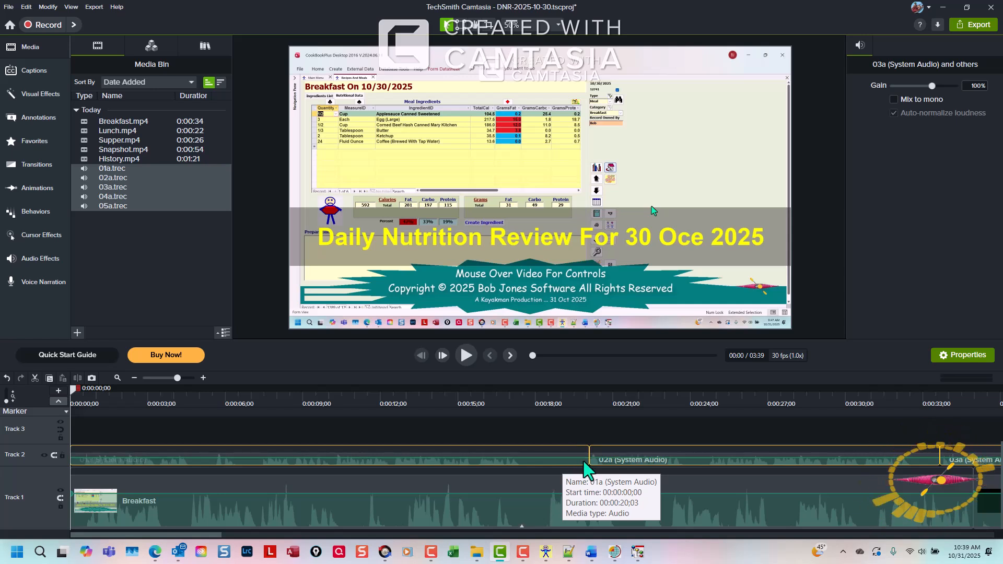
left_click_drag(585, 460, 553, 462)
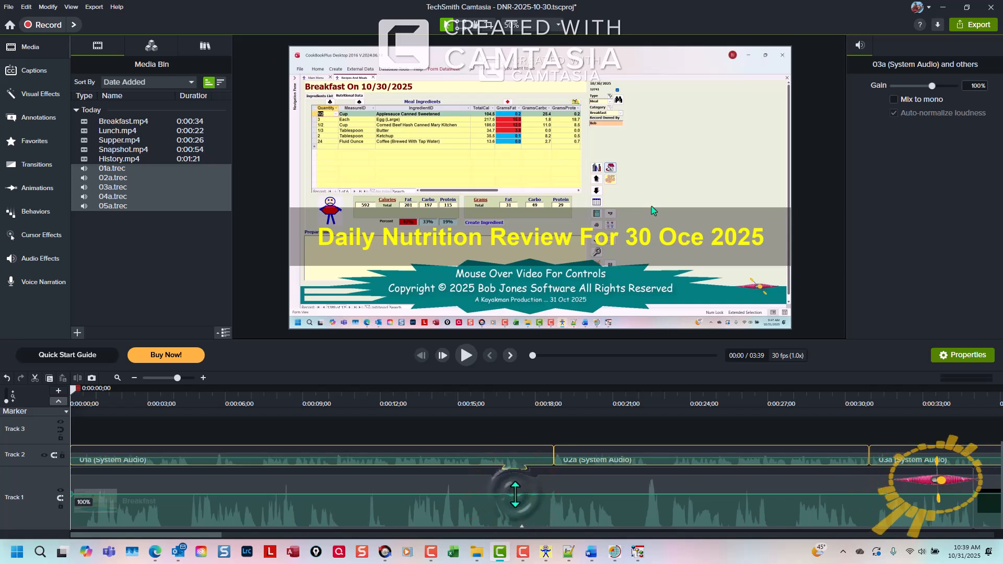
Step: Raise the Breakfast clip's speed to 1.87x so that it ends together with the 01a audio
left_click(522, 522)
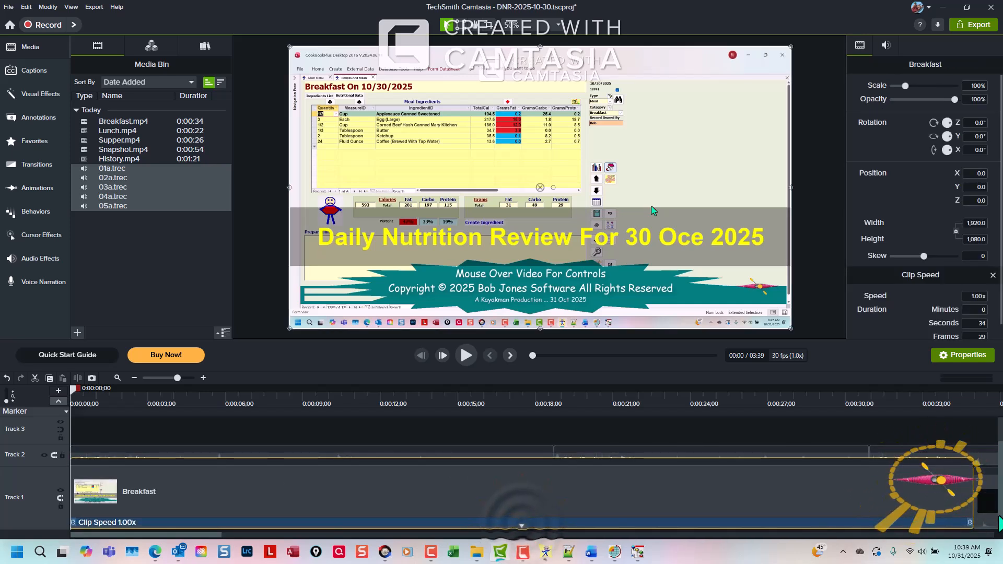
left_click_drag(967, 523, 552, 524)
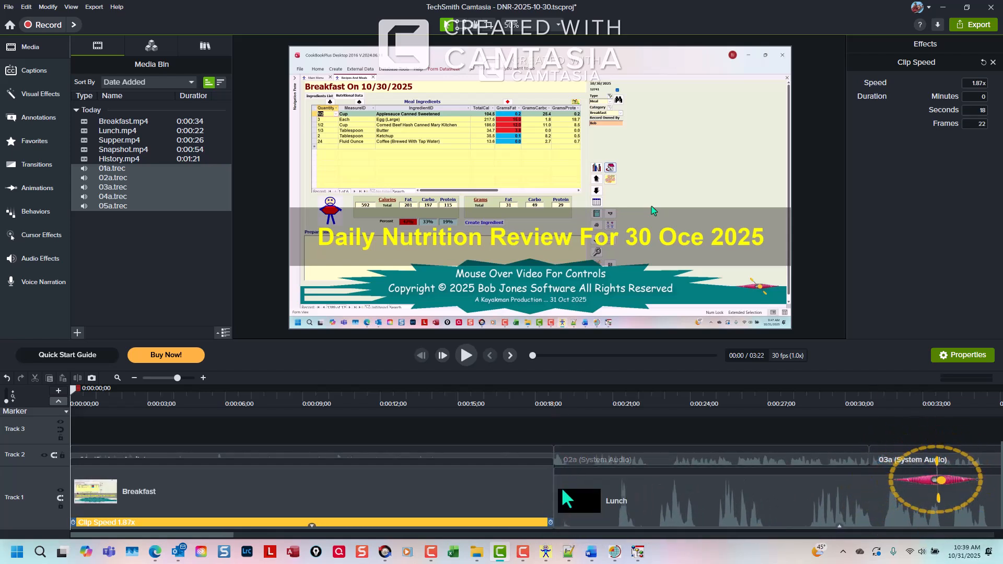
Step: Play back the Breakfast clip with its 01a narration from the start, and move the playhead to the start of Lunch
left_click(593, 436)
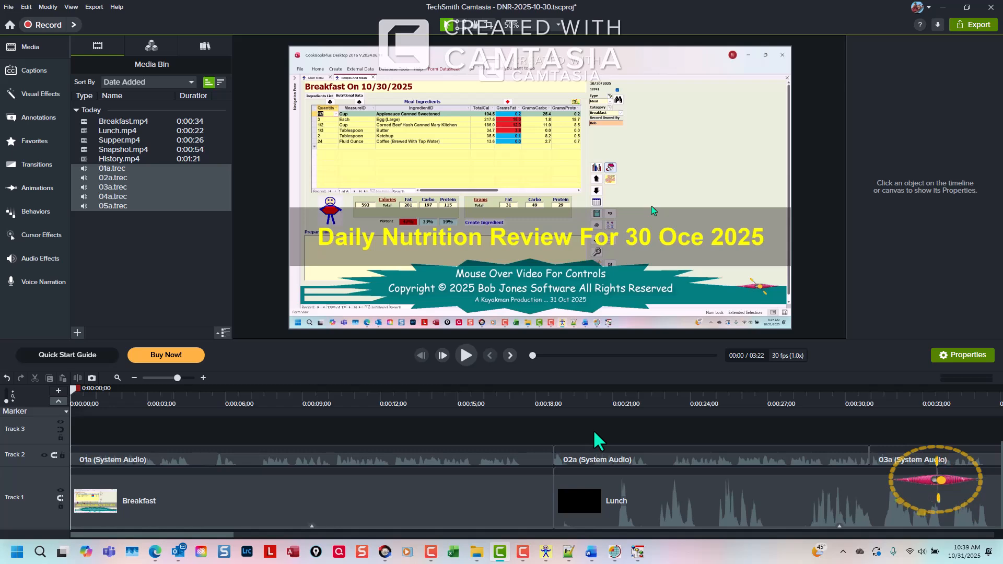
left_click(465, 356)
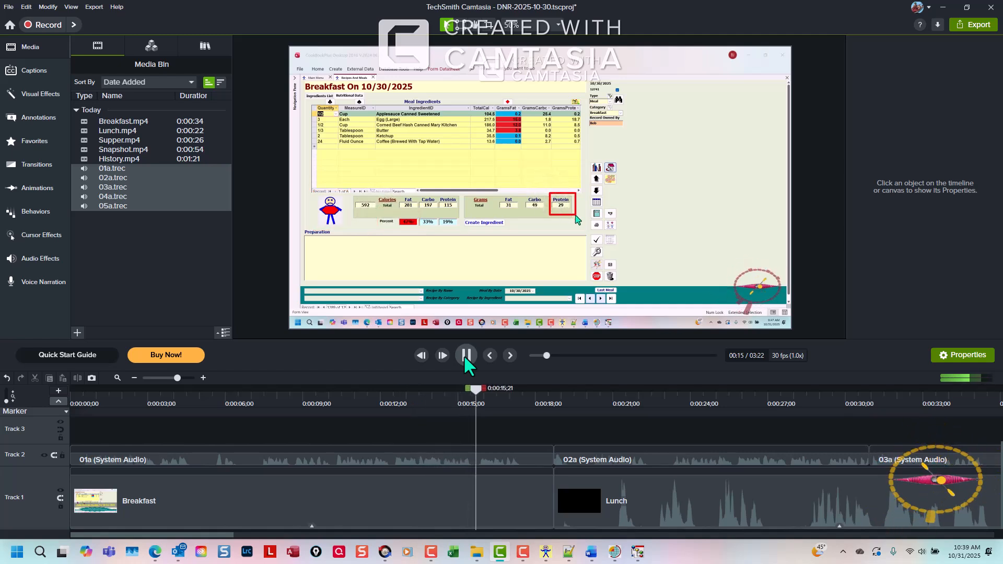
left_click(465, 357)
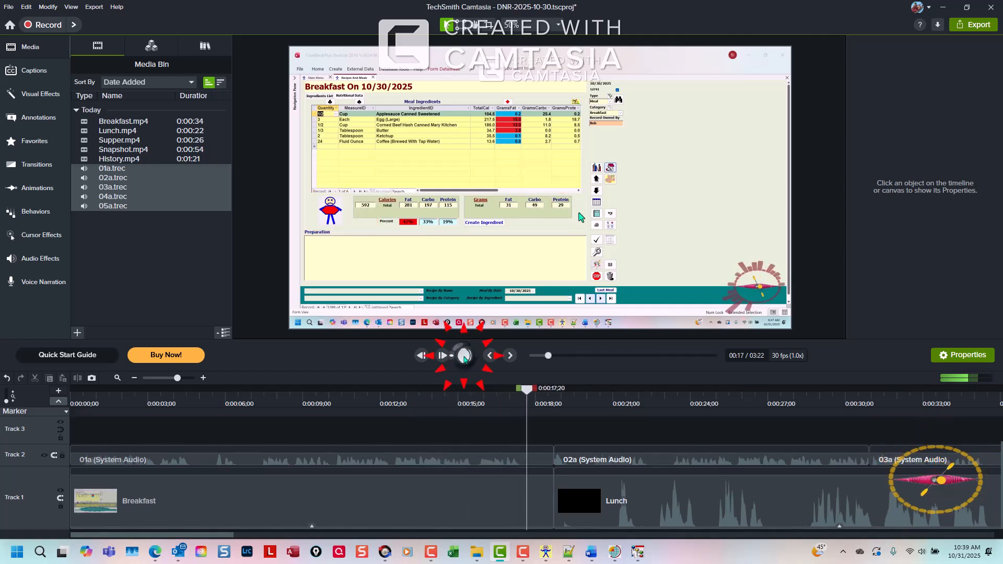
left_click(510, 355)
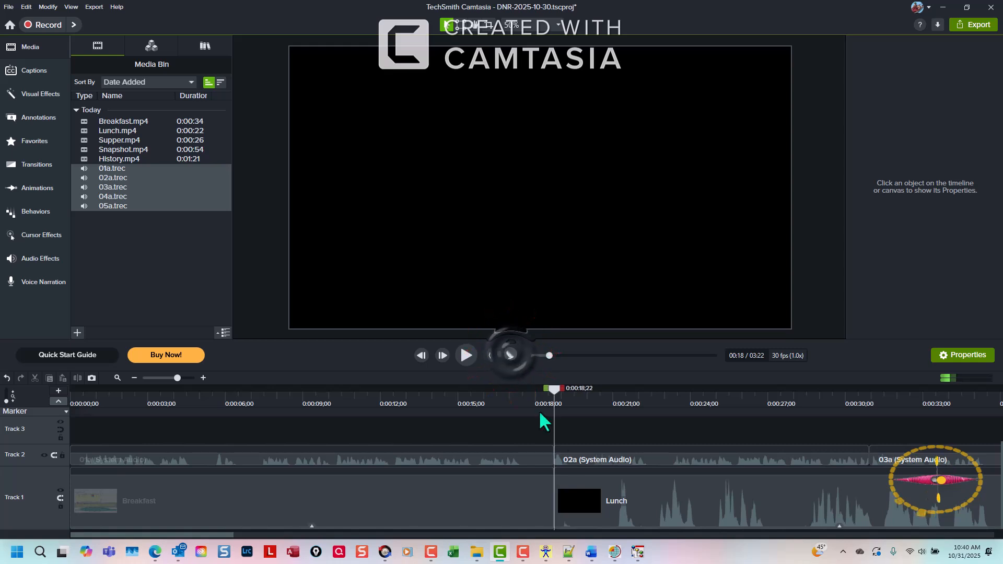
Step: Trim the start of the Lunch clip on Track 1, leaving about 20 seconds, and silence the clip's own audio
scroll(525, 491, "down", 5)
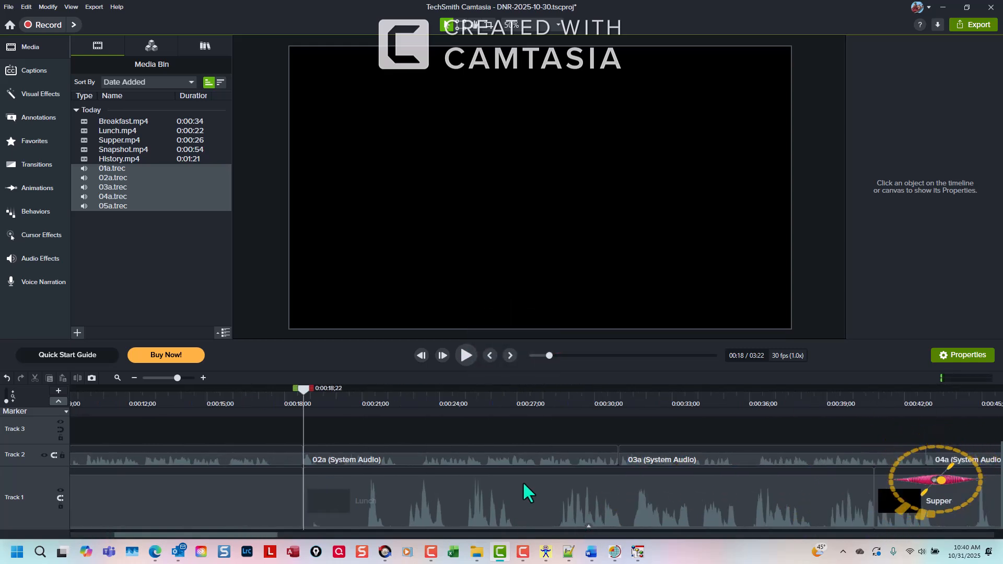
scroll(510, 495, "down", 3)
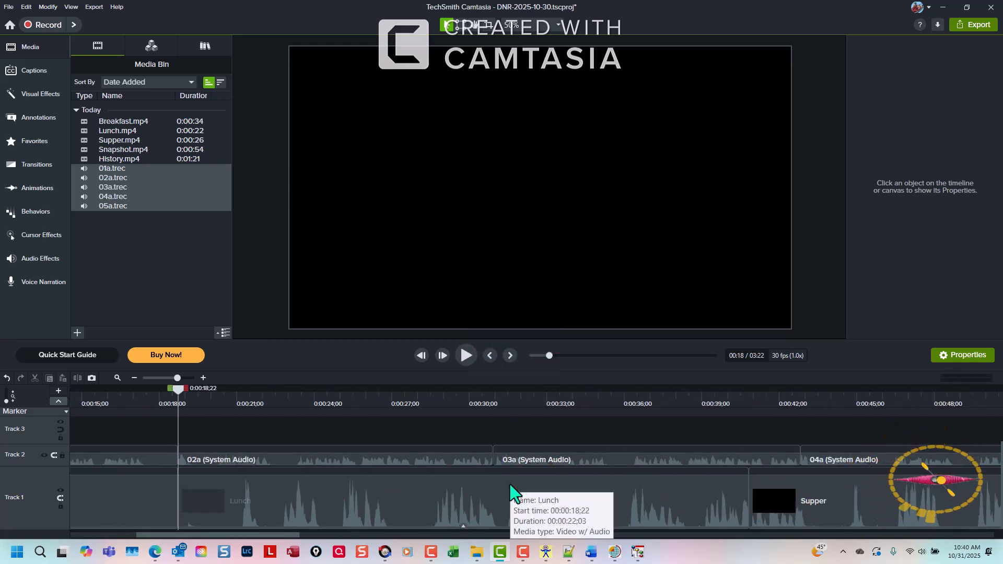
left_click(224, 523)
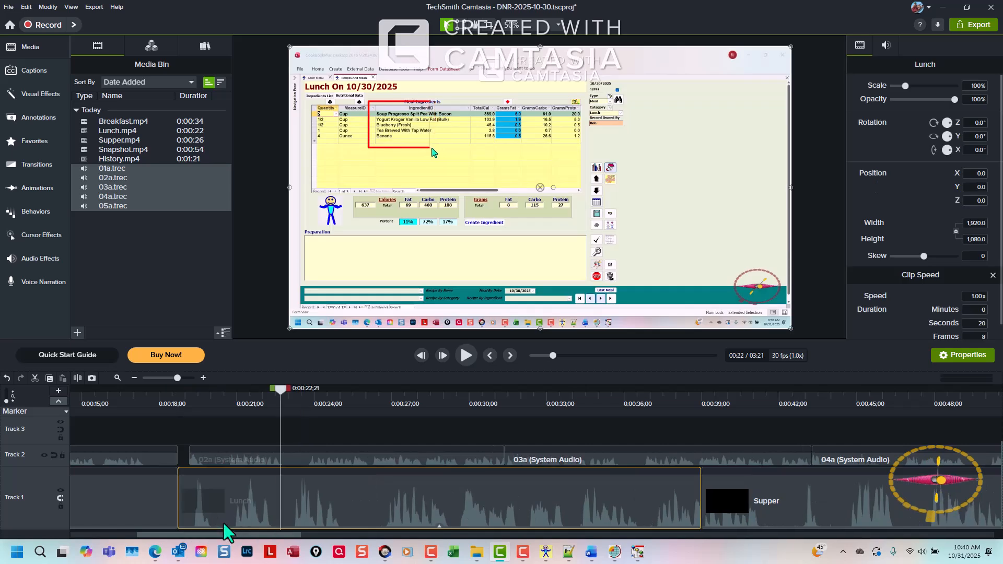
left_click(409, 509)
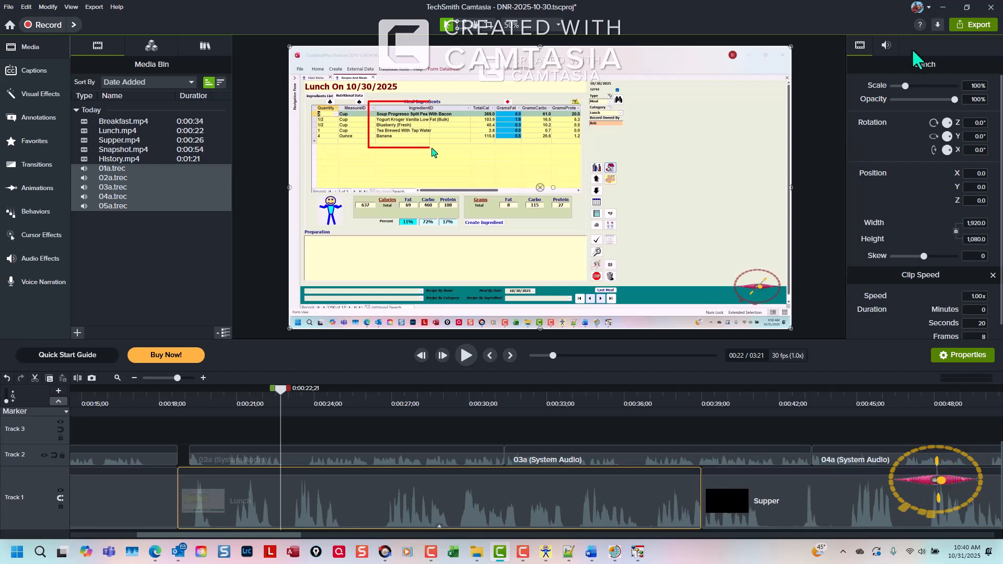
left_click(886, 47)
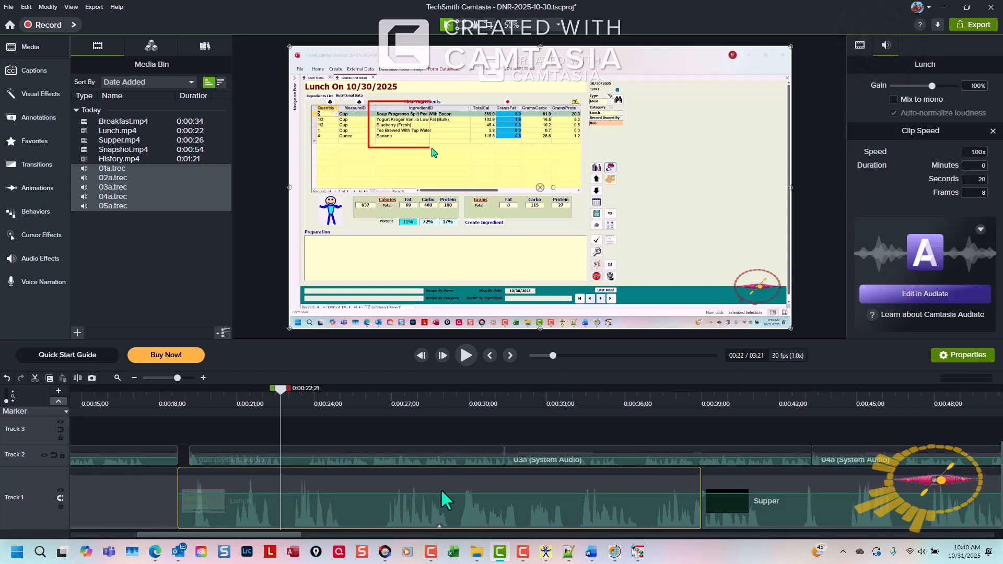
left_click_drag(440, 494, 446, 547)
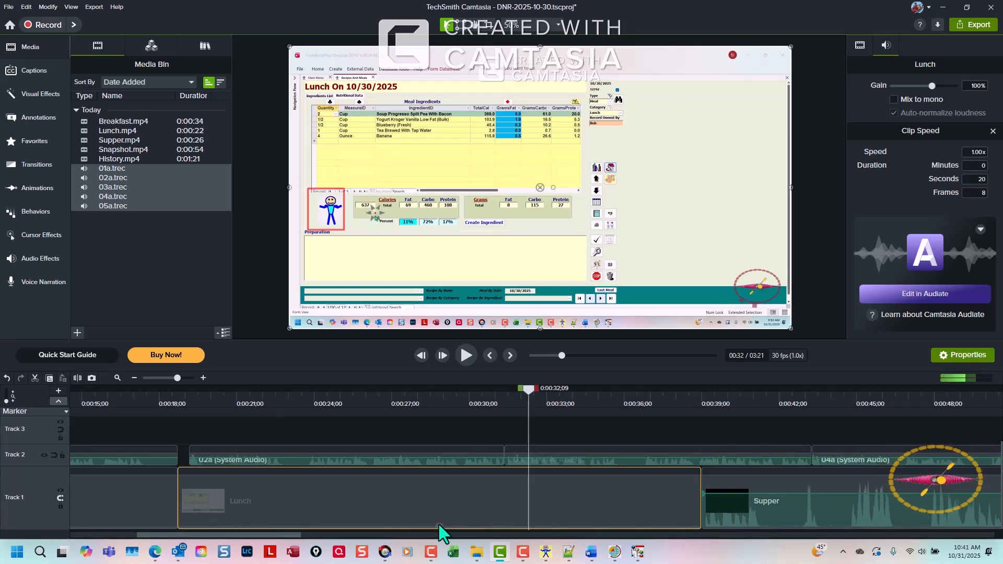
Step: Raise the Lunch clip's speed to 1.58x so it ends near the 02a audio, and align the 03a audio with the start of Supper
left_click(438, 524)
left_click_drag(700, 524, 522, 523)
left_click(489, 356)
scroll(501, 491, "up", 3)
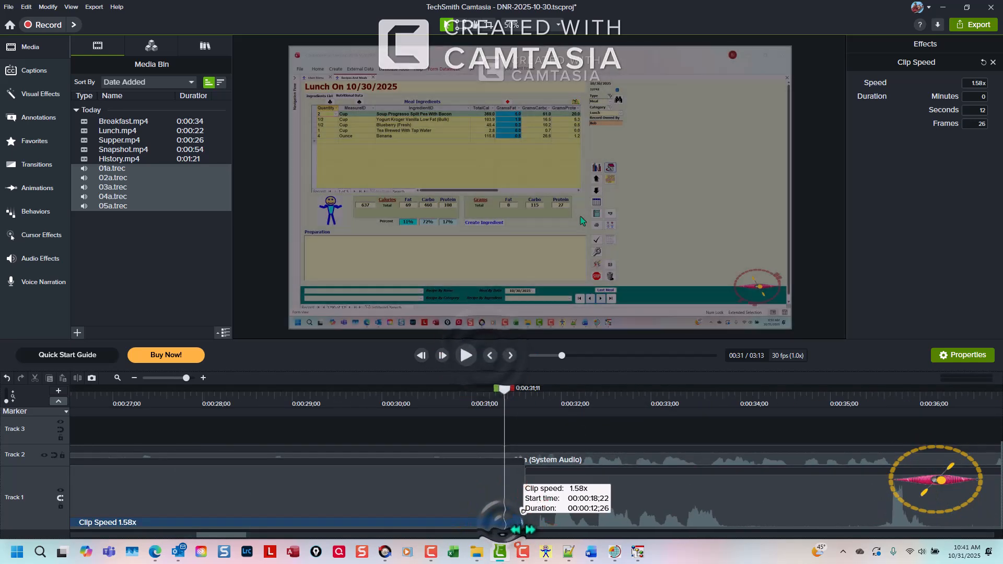
left_click(566, 455)
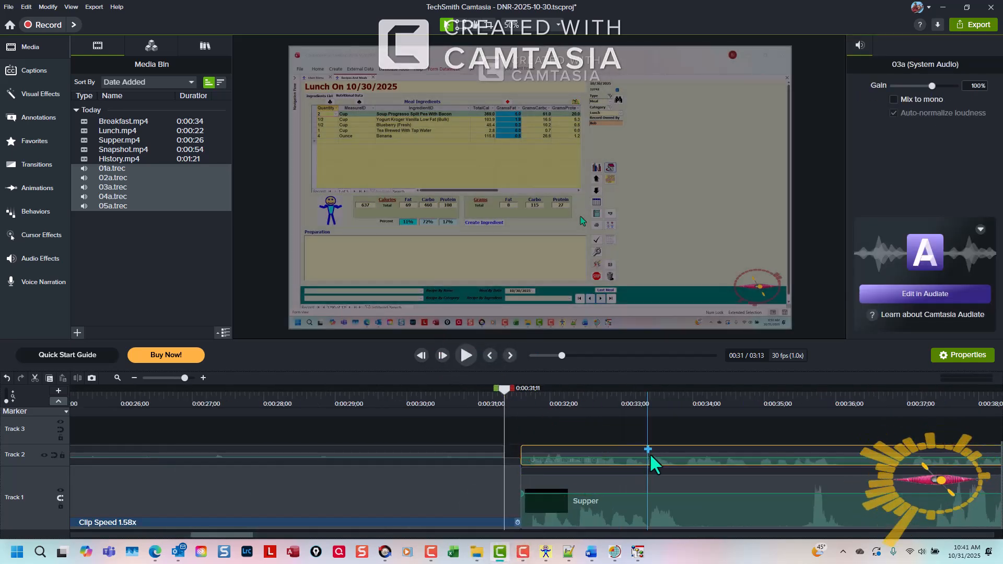
scroll(649, 481, "down", 2)
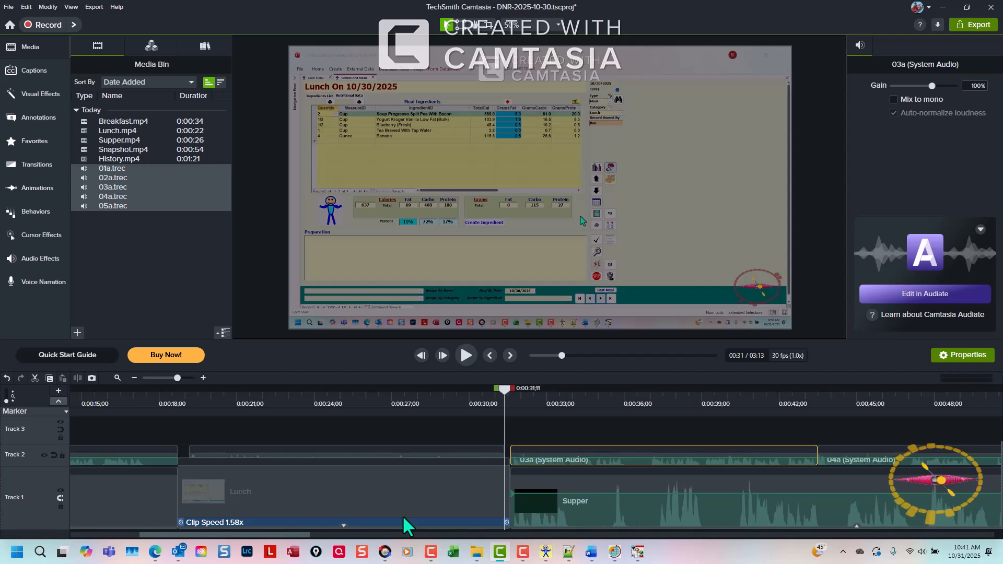
Step: Play back the Lunch clip with its 02a narration from the clip's start up to the start of Supper
left_click(489, 357)
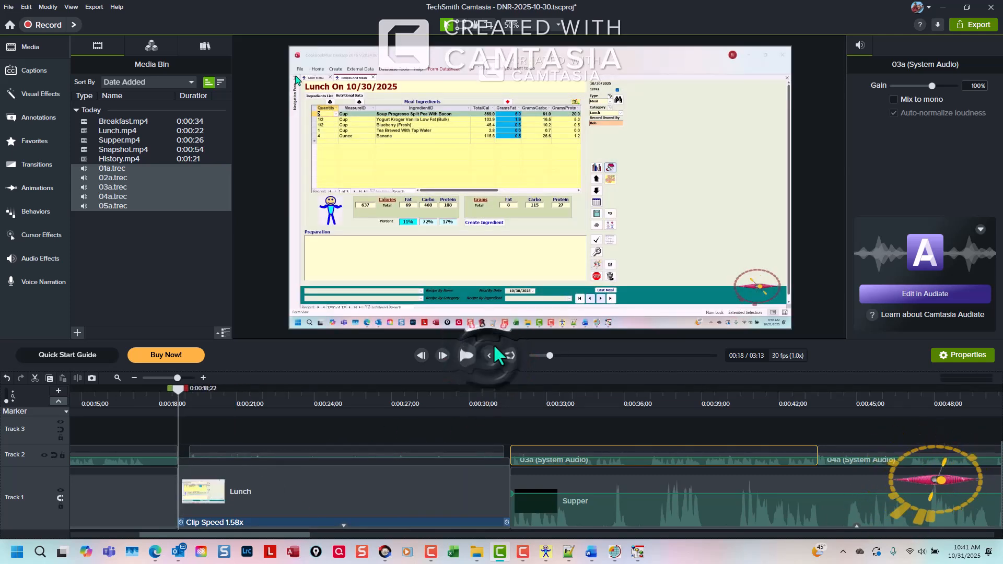
left_click(466, 356)
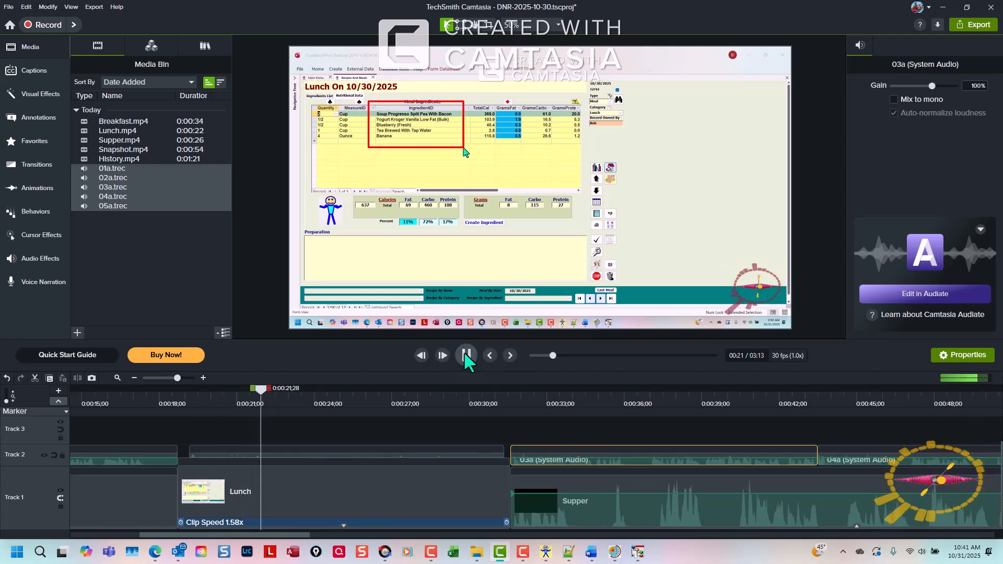
left_click(567, 425)
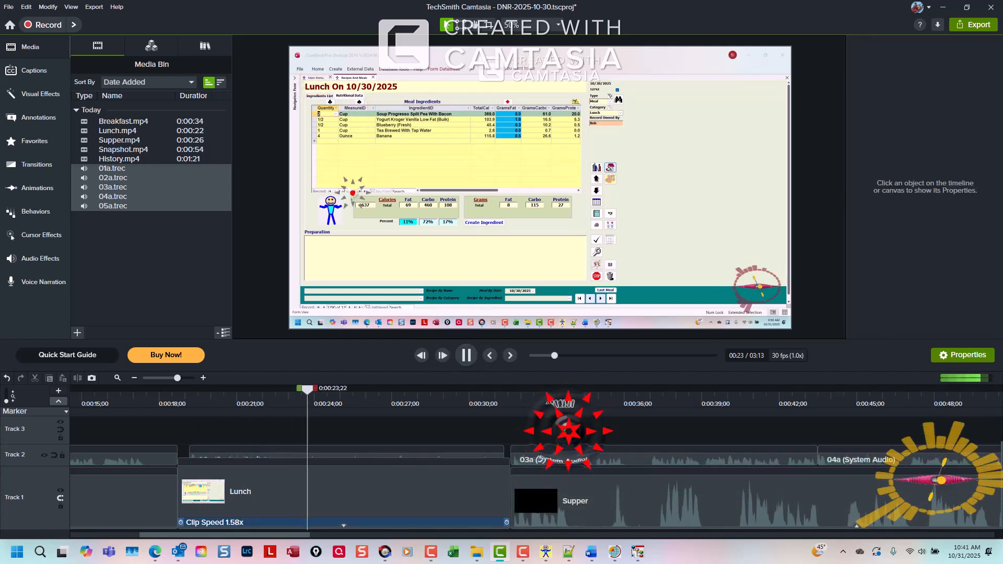
left_click(566, 437)
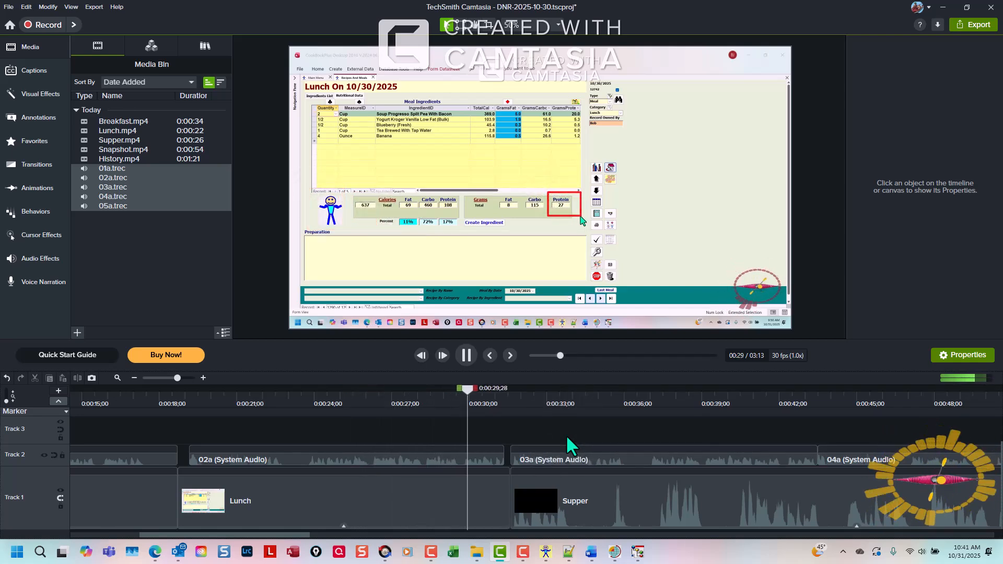
left_click(465, 356)
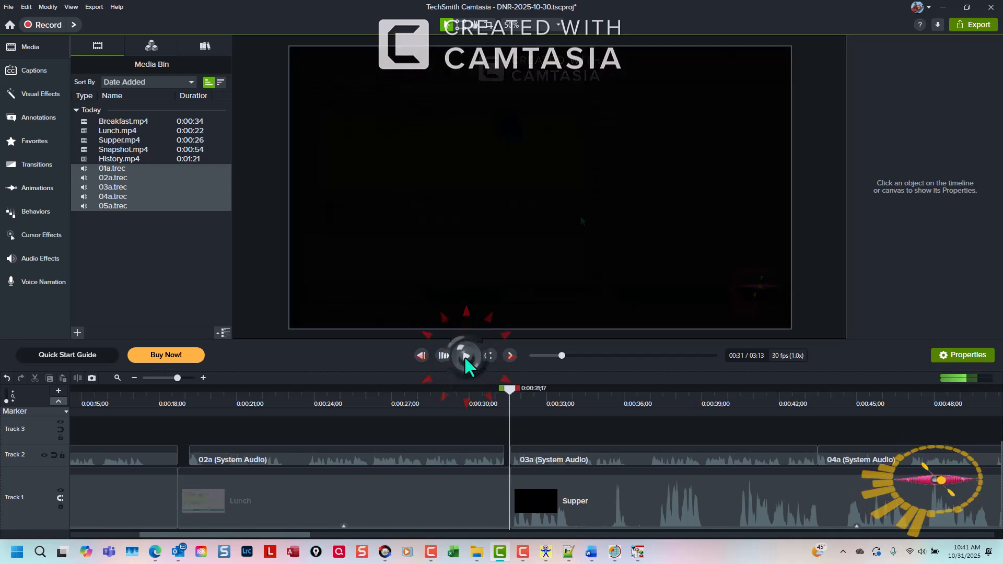
Step: Fit the whole project in the timeline and preview the opening seconds of the Breakfast clip with its narration
key("ctrl+shift+7")
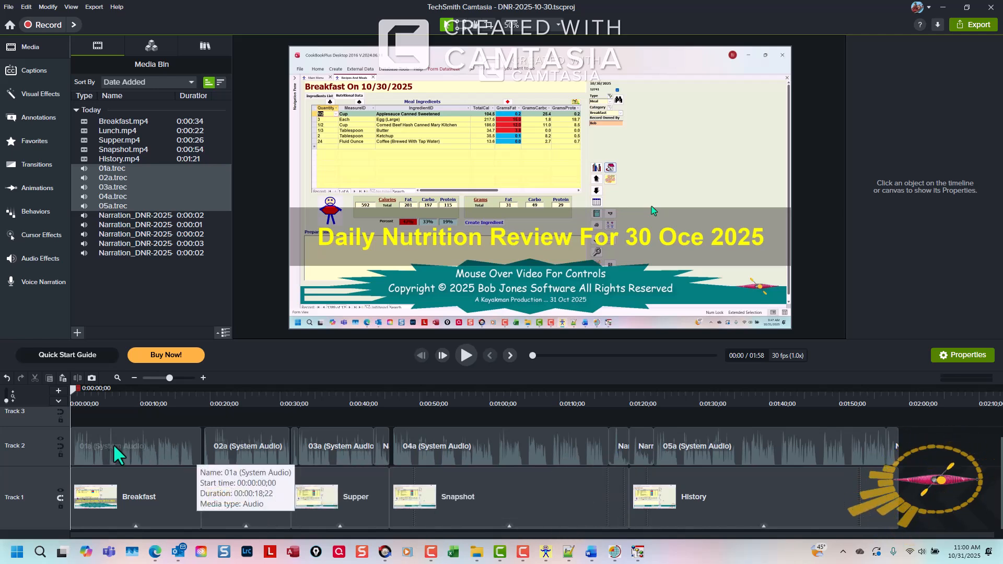
left_click(466, 355)
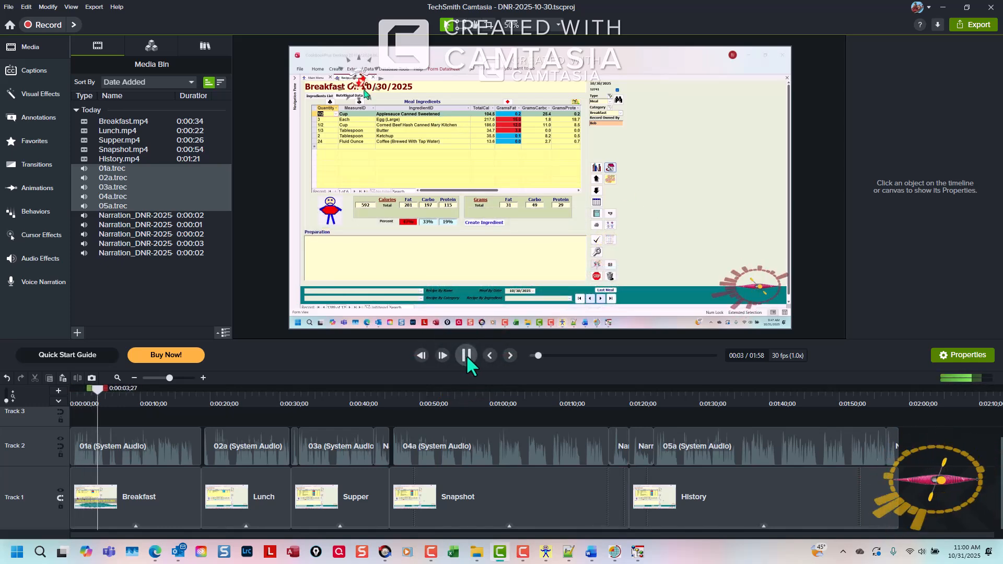
left_click(466, 355)
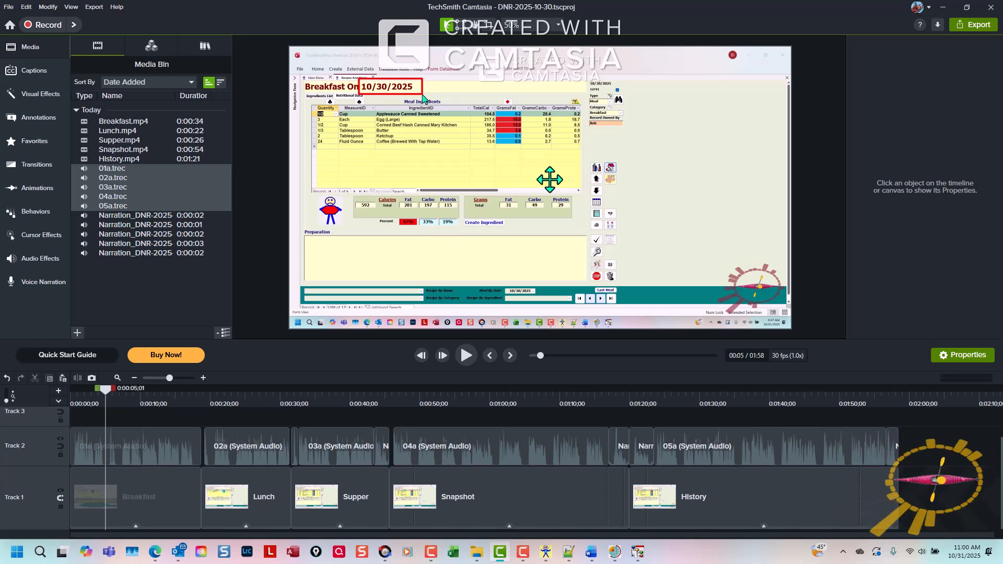
left_click(259, 49)
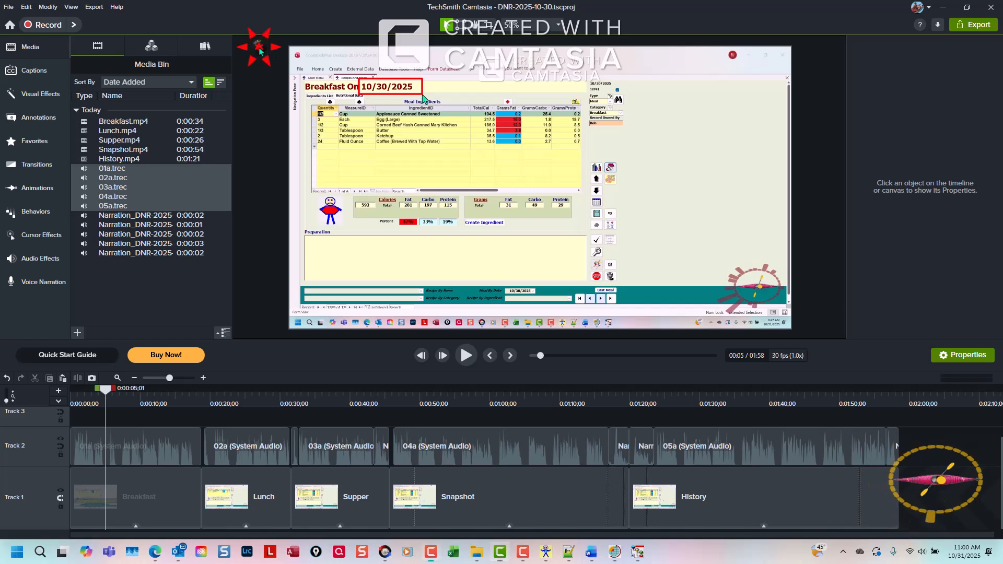